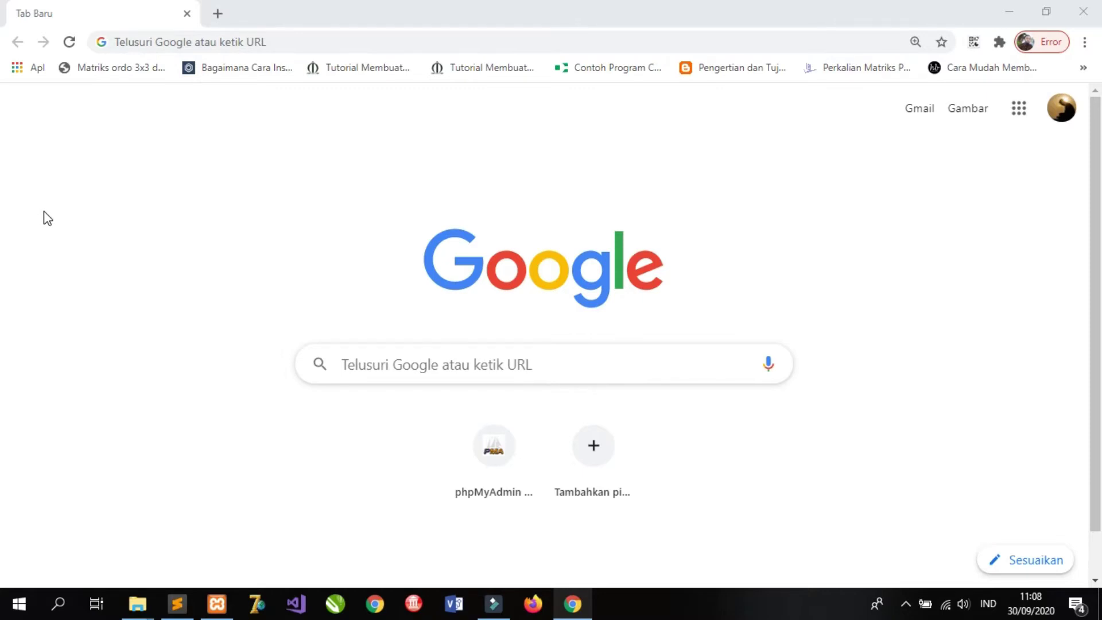
- Switch to the XAMPP Control Panel, start the Apache and MySQL modules, and return to the browser
click(217, 604)
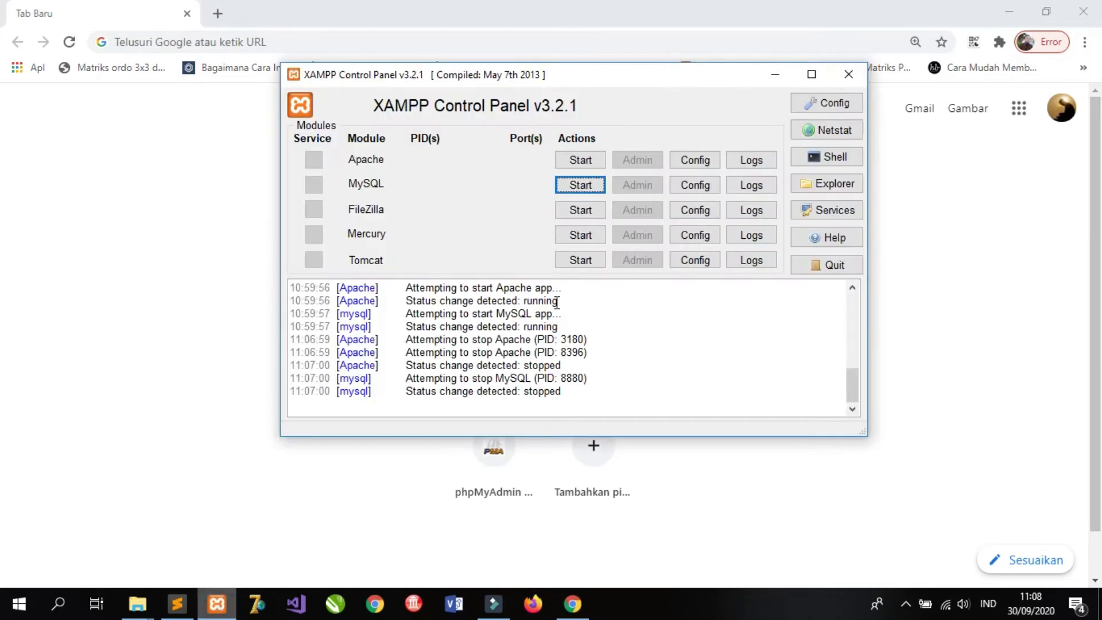
click(584, 161)
click(590, 185)
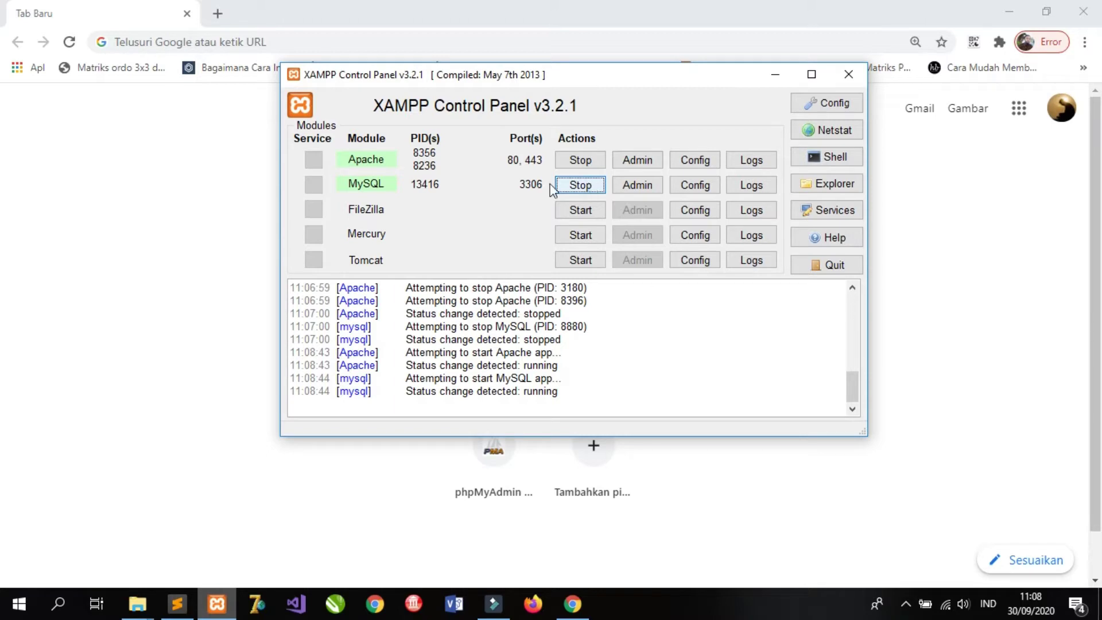
click(181, 153)
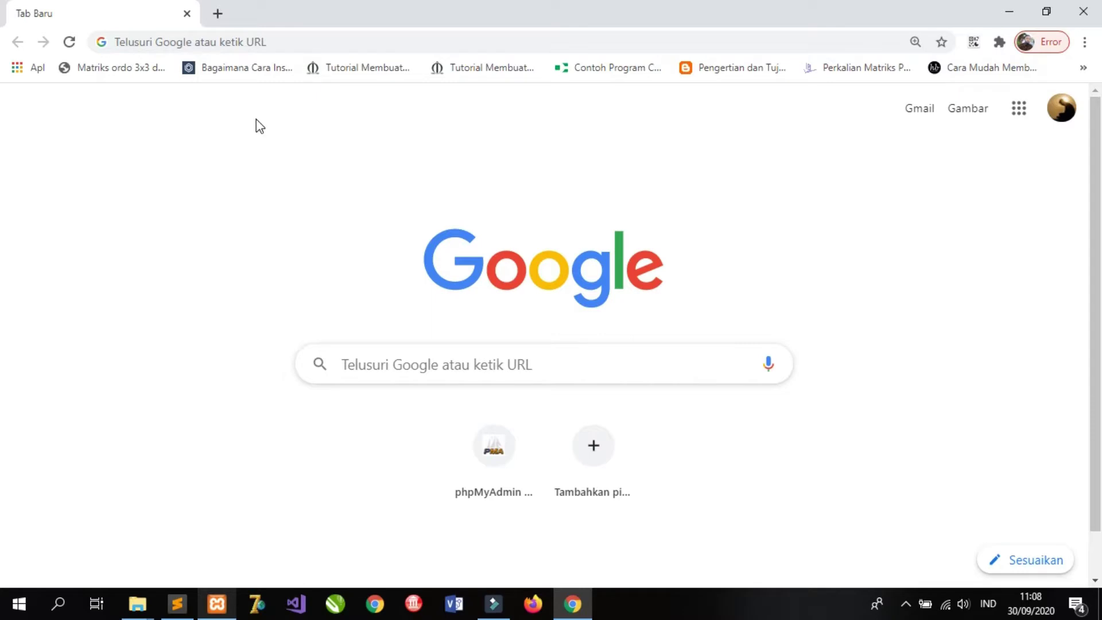
- Open localhost/baitussalam in the browser and log out of the active administrator session
click(287, 44)
text(local)
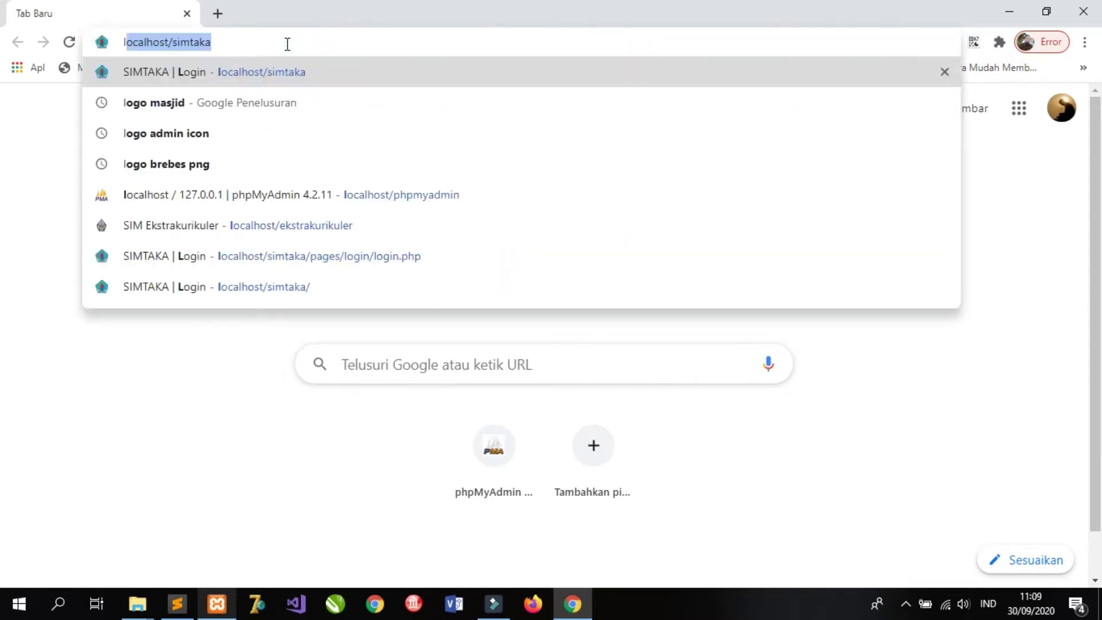
text(host/)
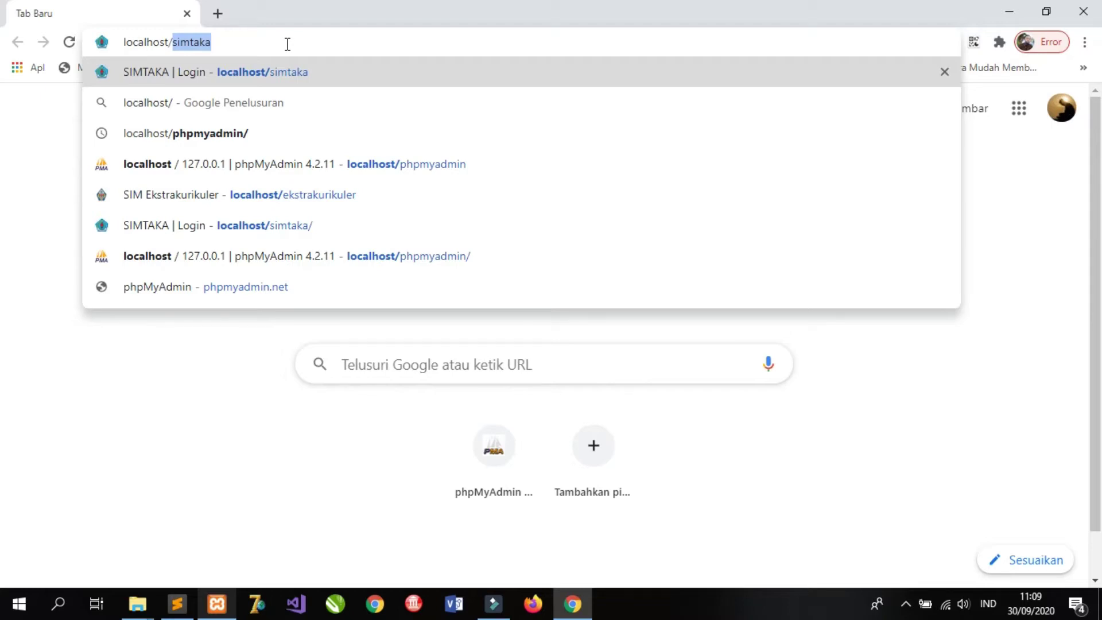
text(baitussala)
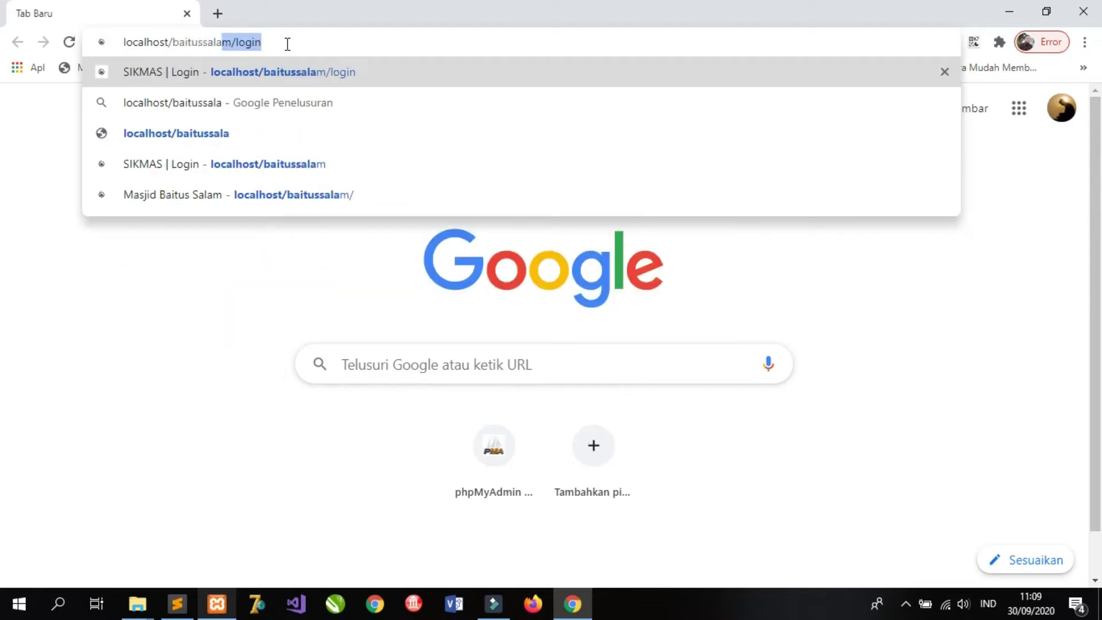
text(m)
key(Return)
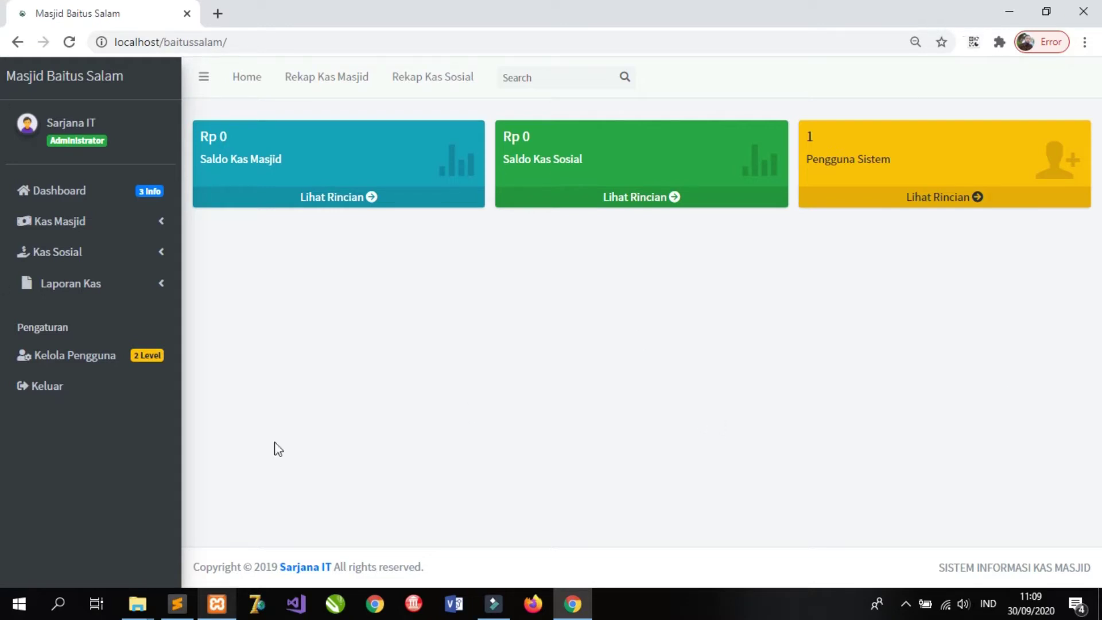
click(51, 387)
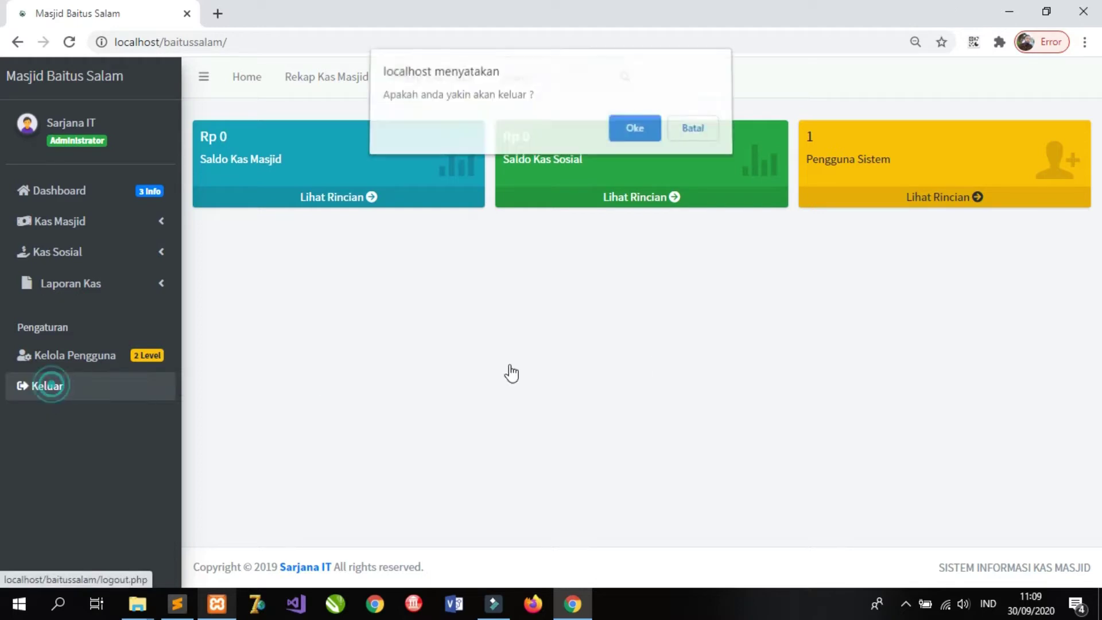
click(640, 135)
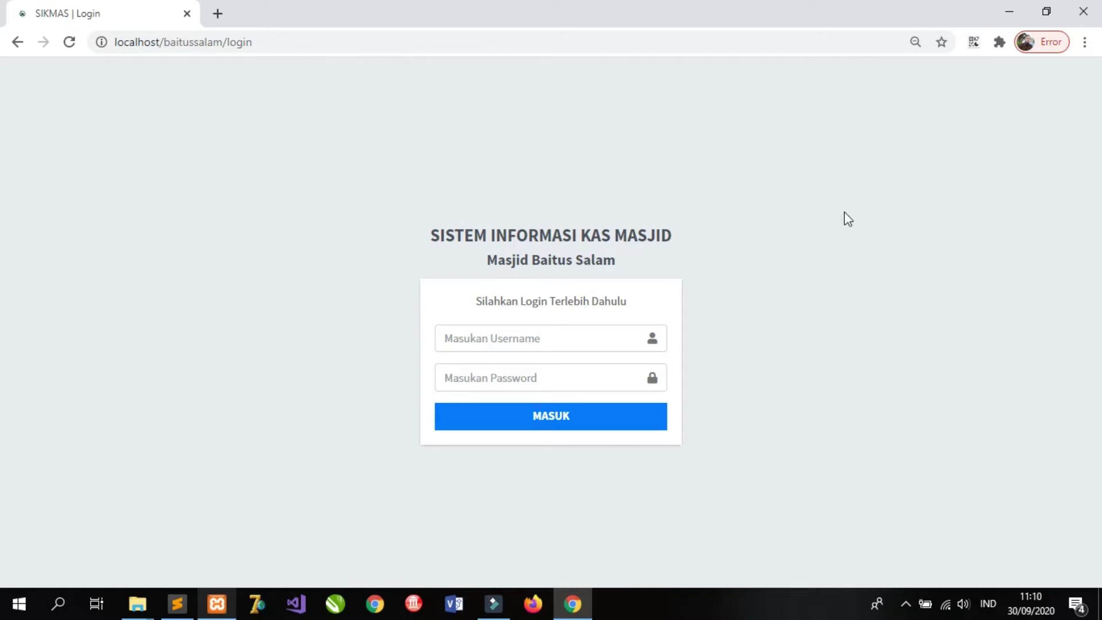
- Log in to the mosque cash system with the username admin and the account password
click(554, 336)
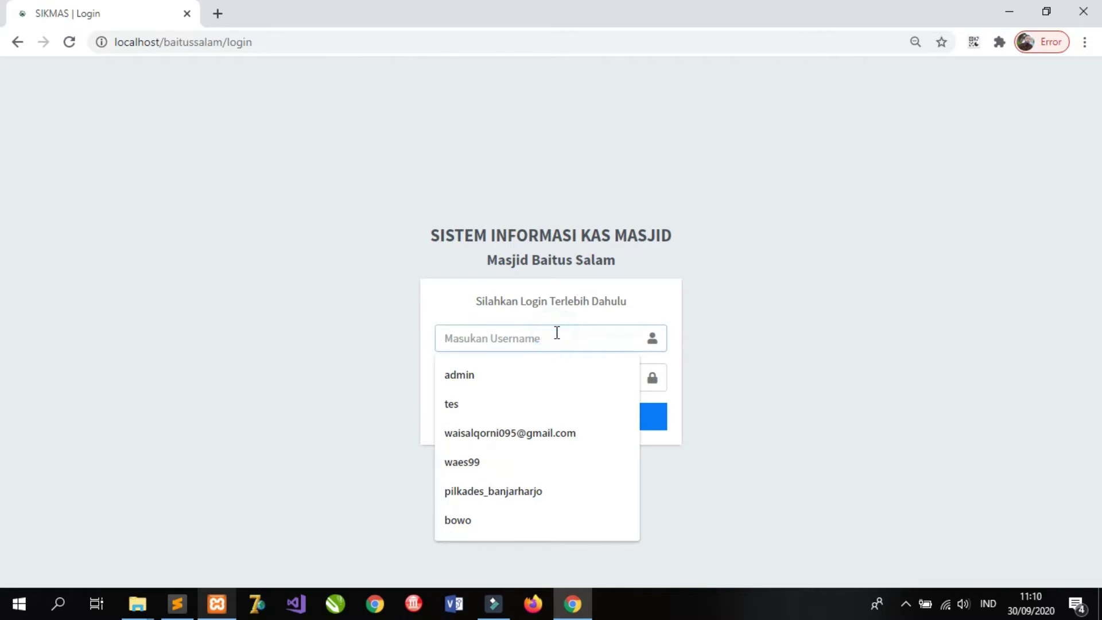
click(555, 375)
click(551, 377)
text(adm)
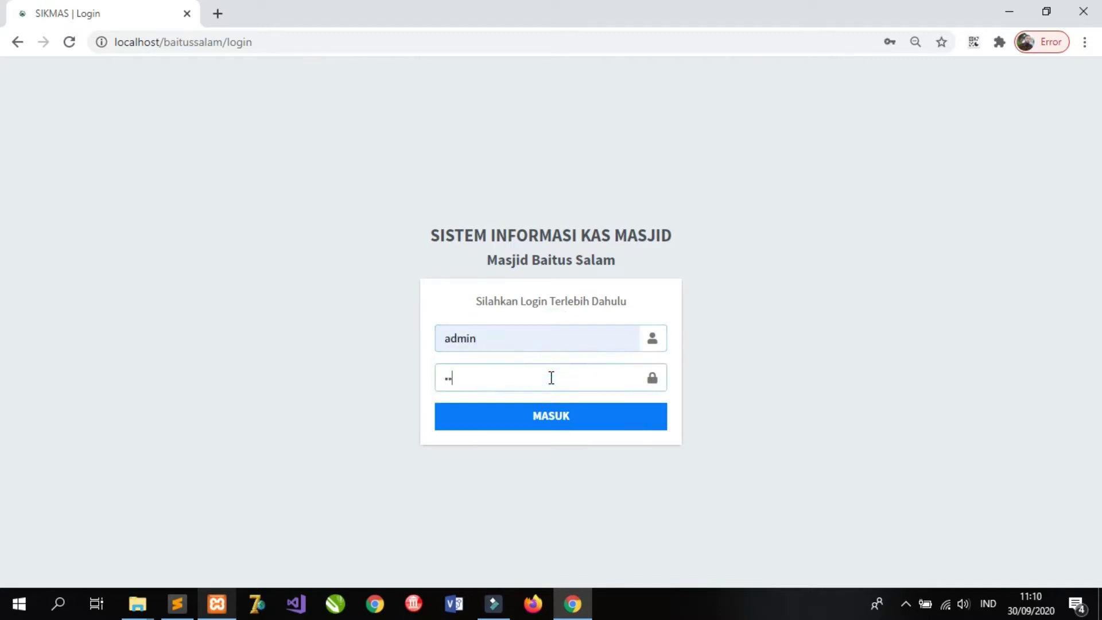
text(in)
click(551, 420)
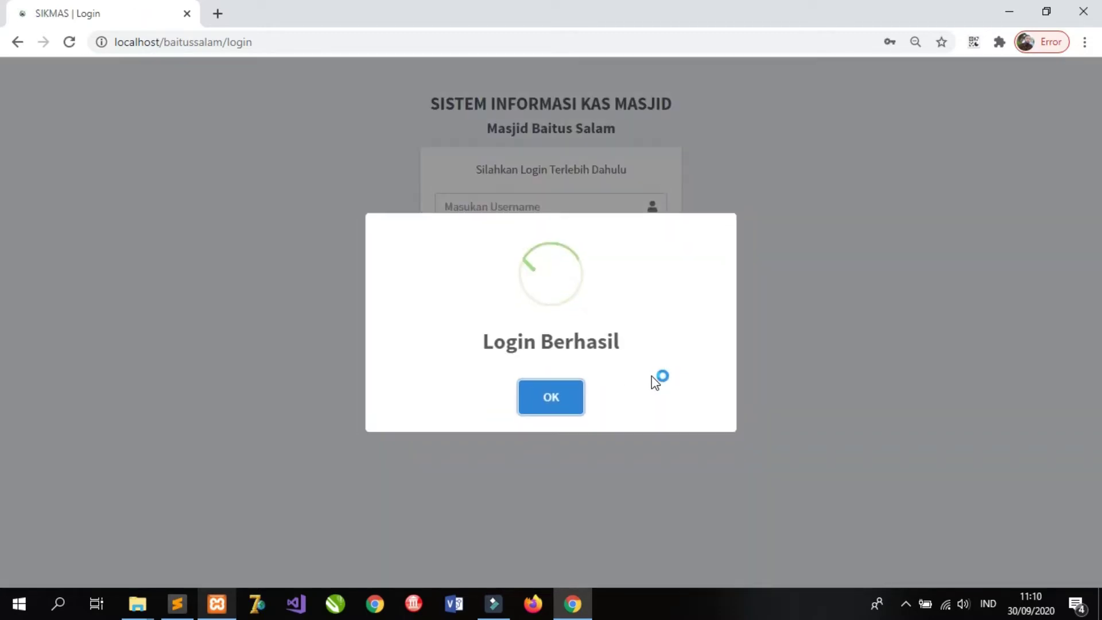
click(573, 398)
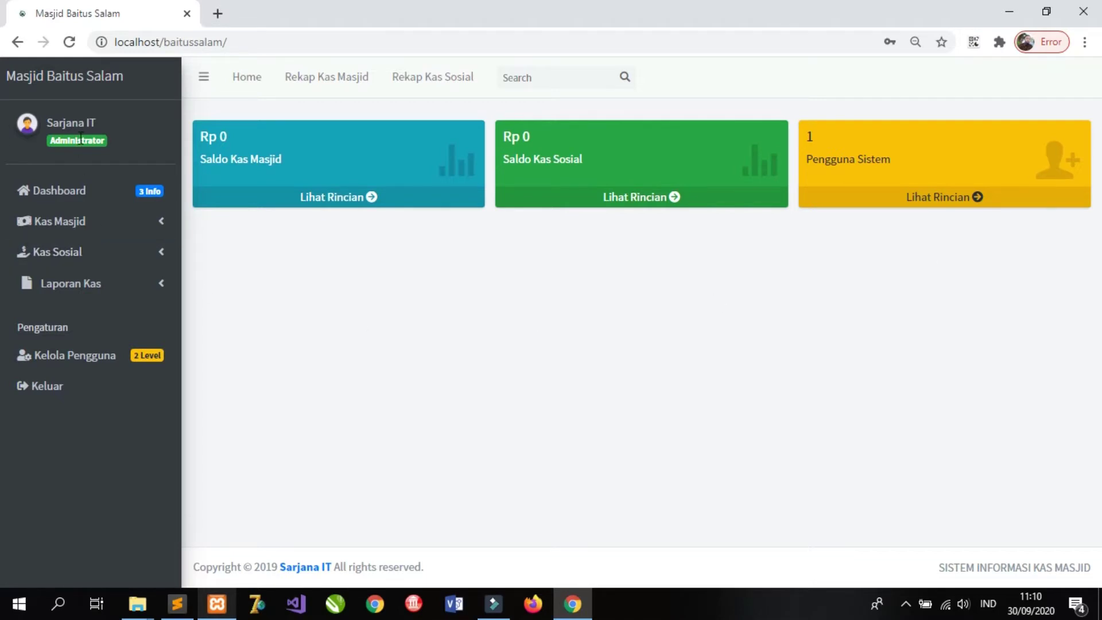
- Examine the options under Kas Masjid, Kas Sosial and Laporan Kas and the Kelola Pengguna user list, ending on the Dashboard
click(80, 188)
click(99, 224)
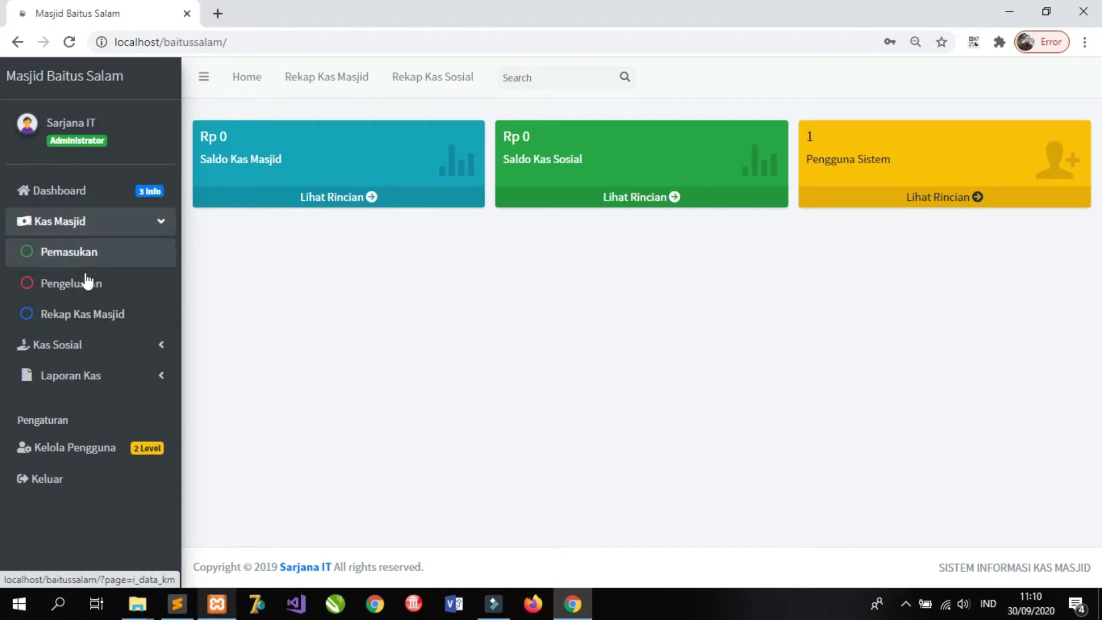
click(103, 222)
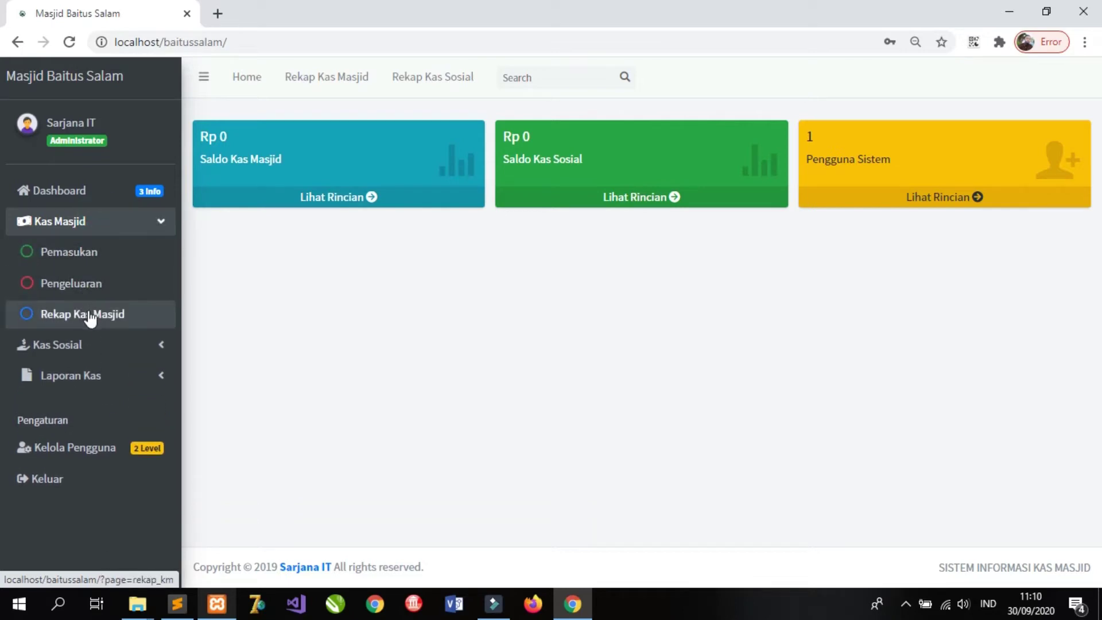
click(114, 222)
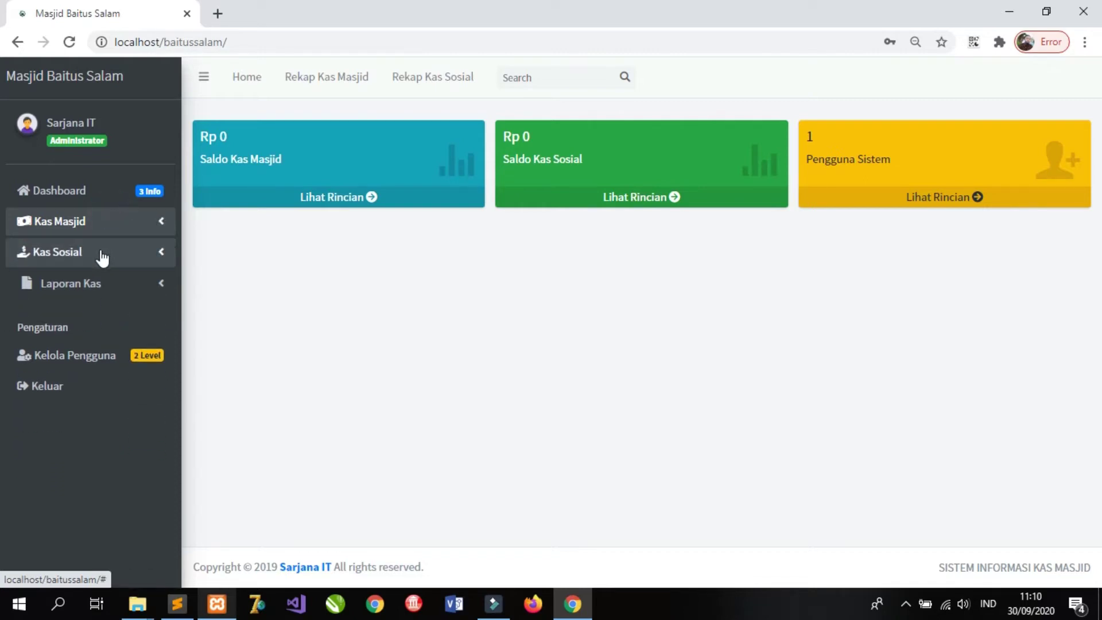
click(102, 256)
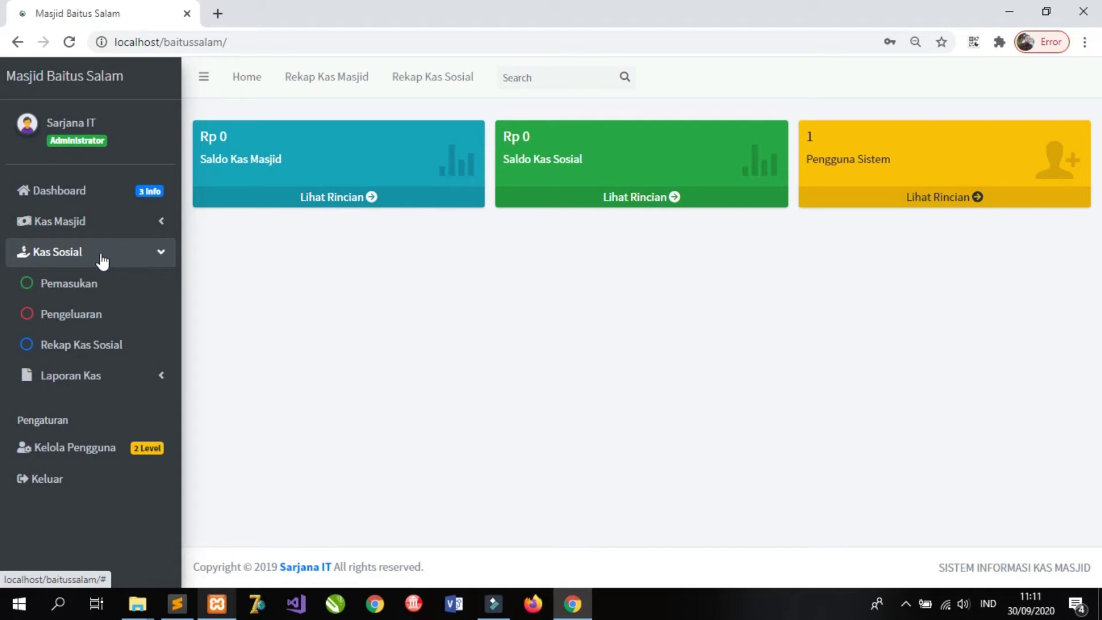
click(103, 261)
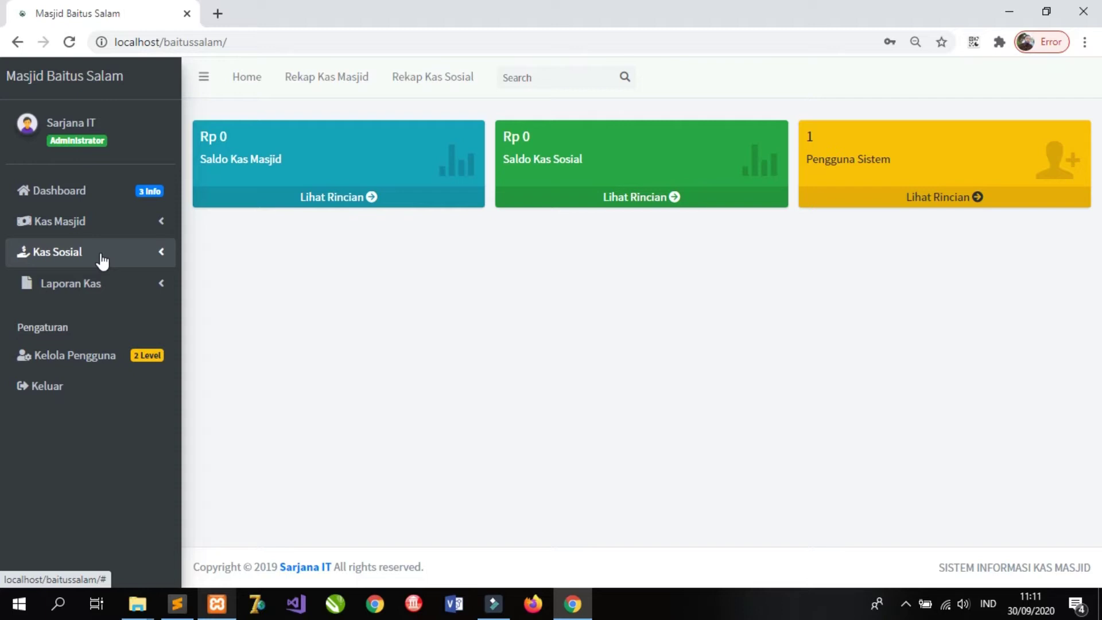
click(110, 290)
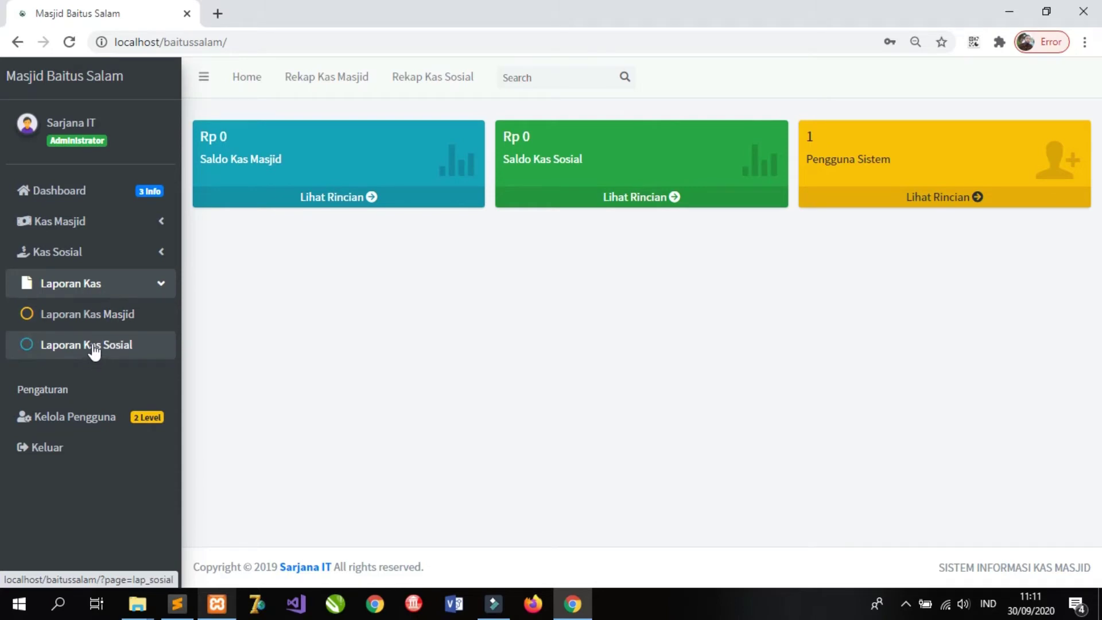
click(101, 287)
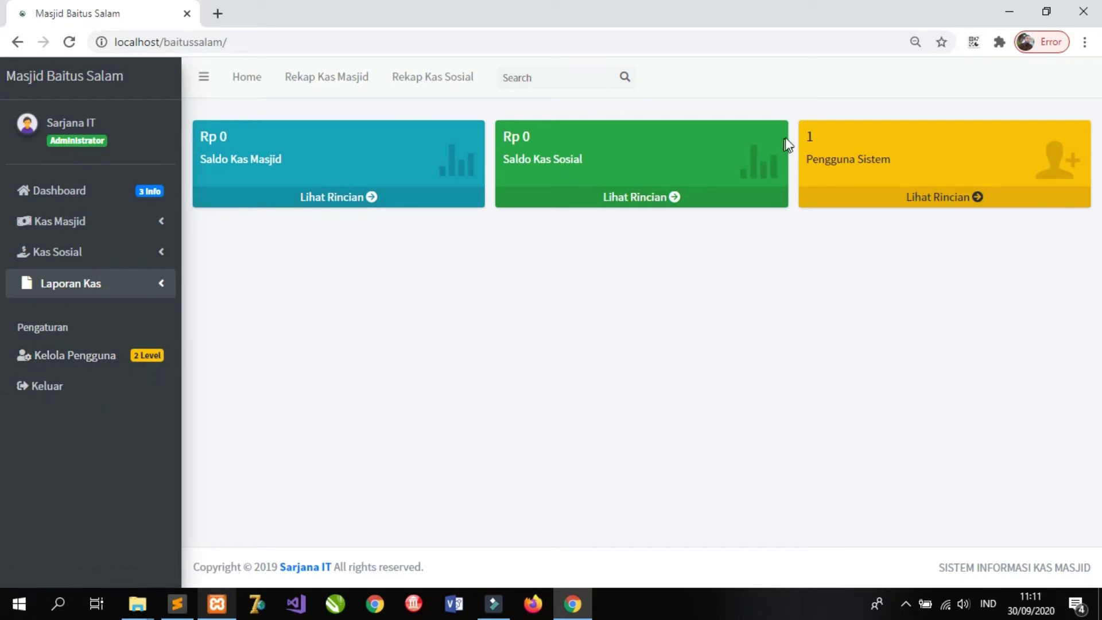
click(92, 361)
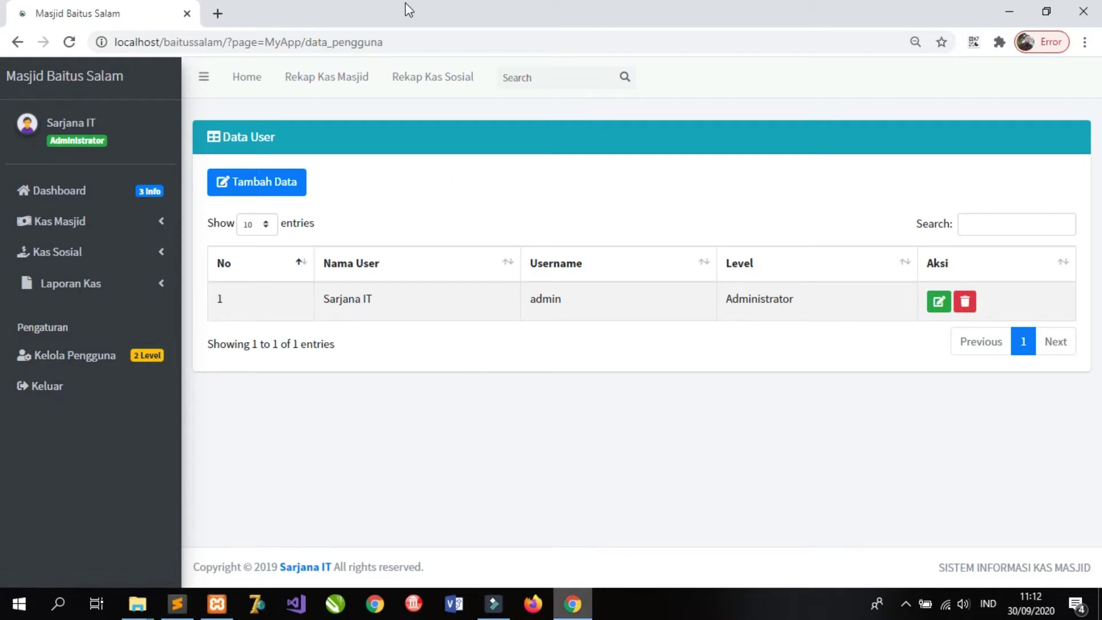
click(91, 196)
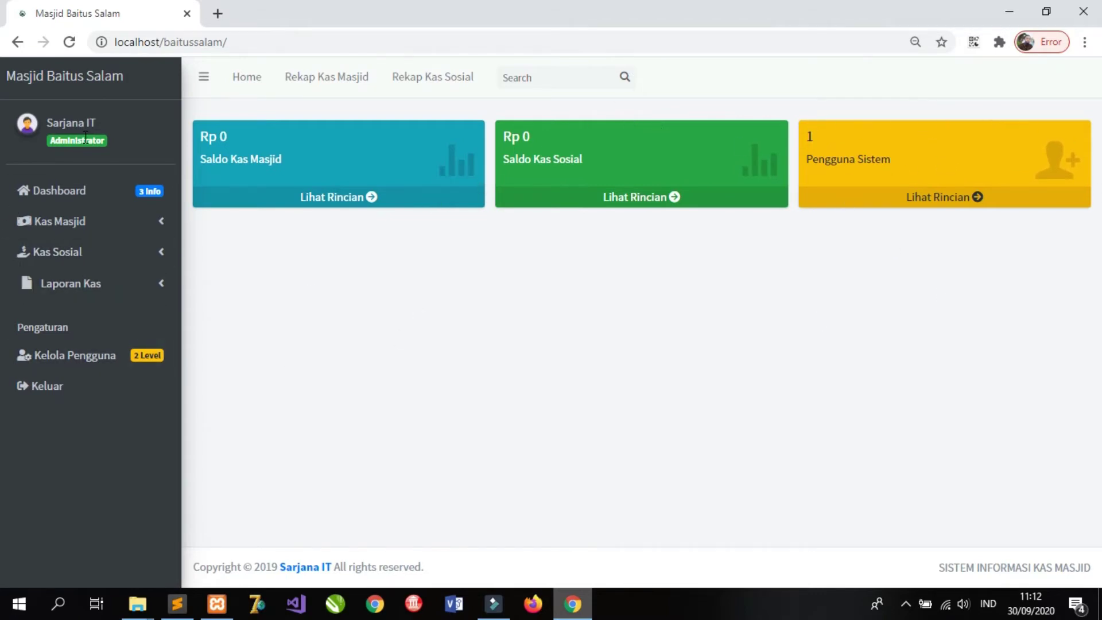
- Start a new Kas Masjid income entry with the description "Infak Jumat Ke-3 September 2020"
click(69, 226)
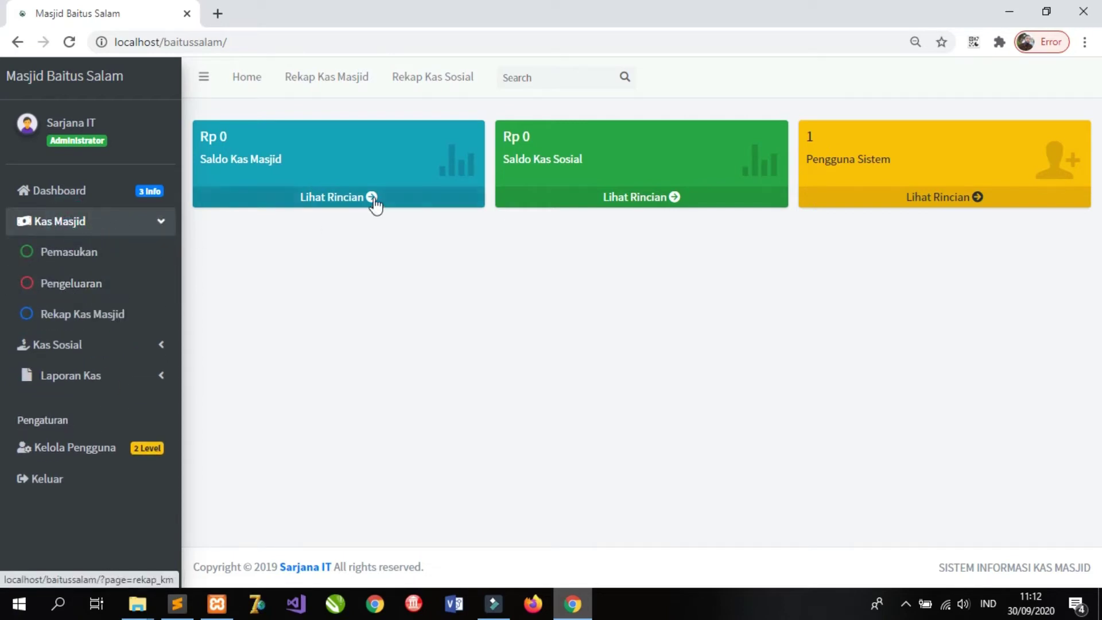
click(77, 255)
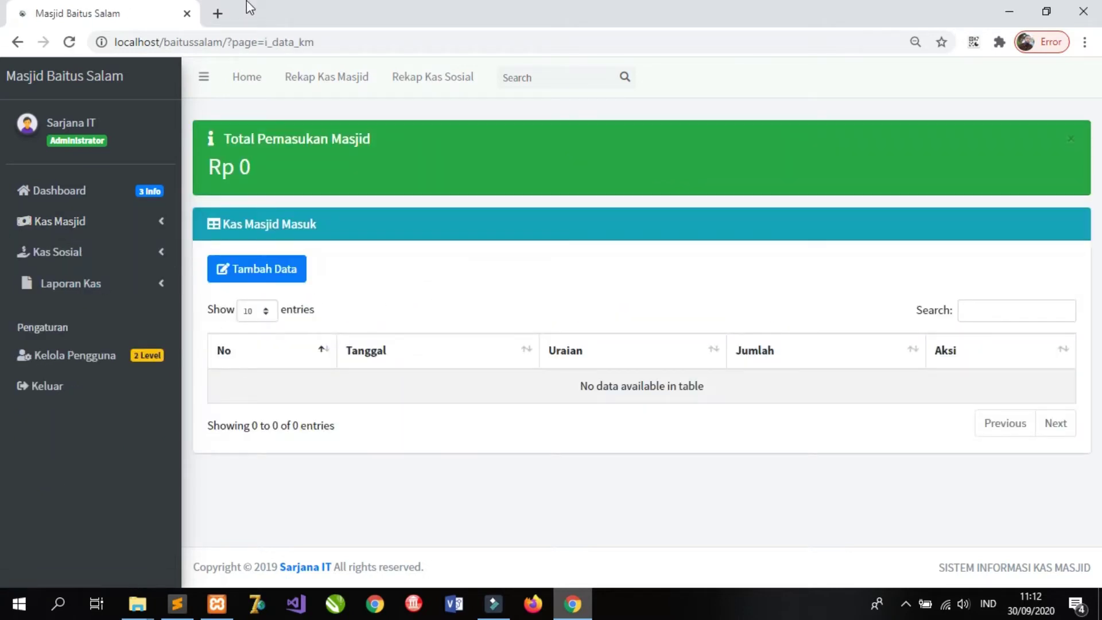
click(258, 272)
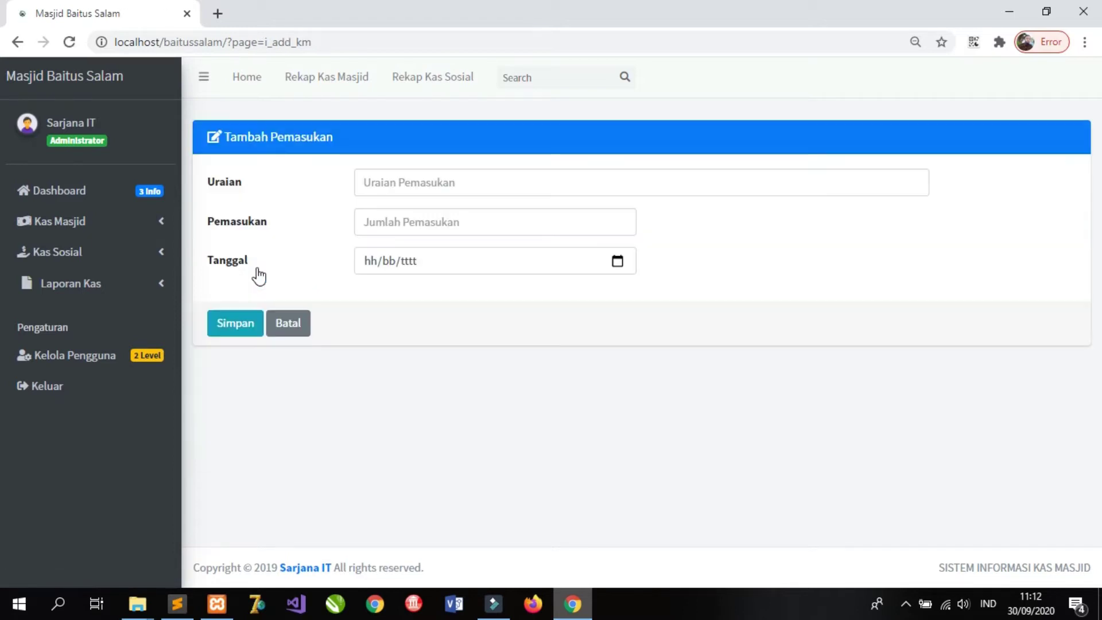
click(435, 184)
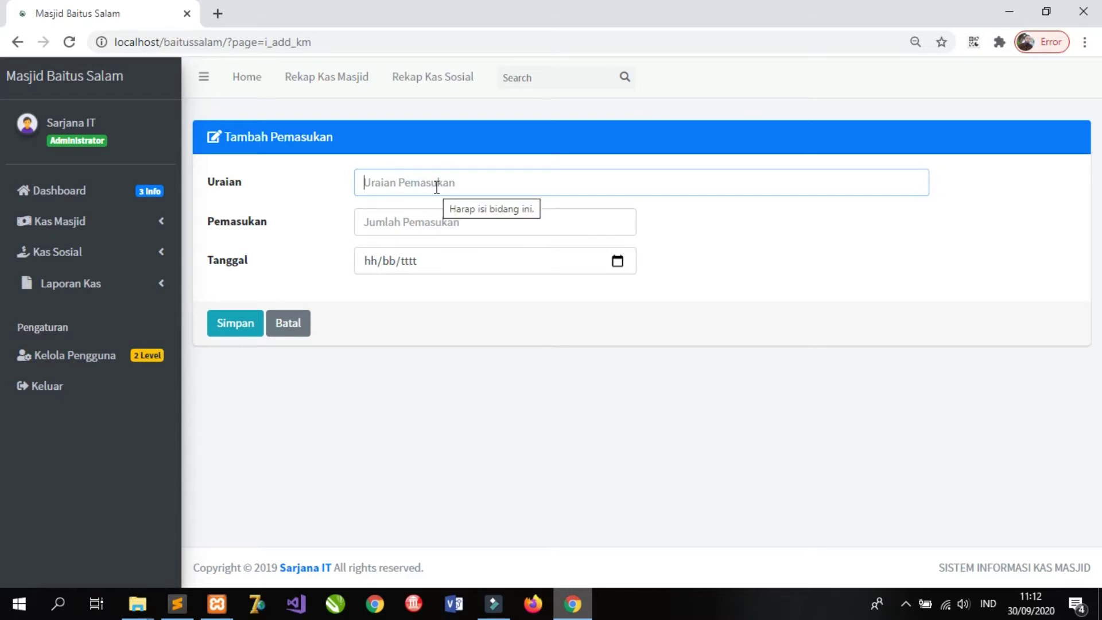
text(In)
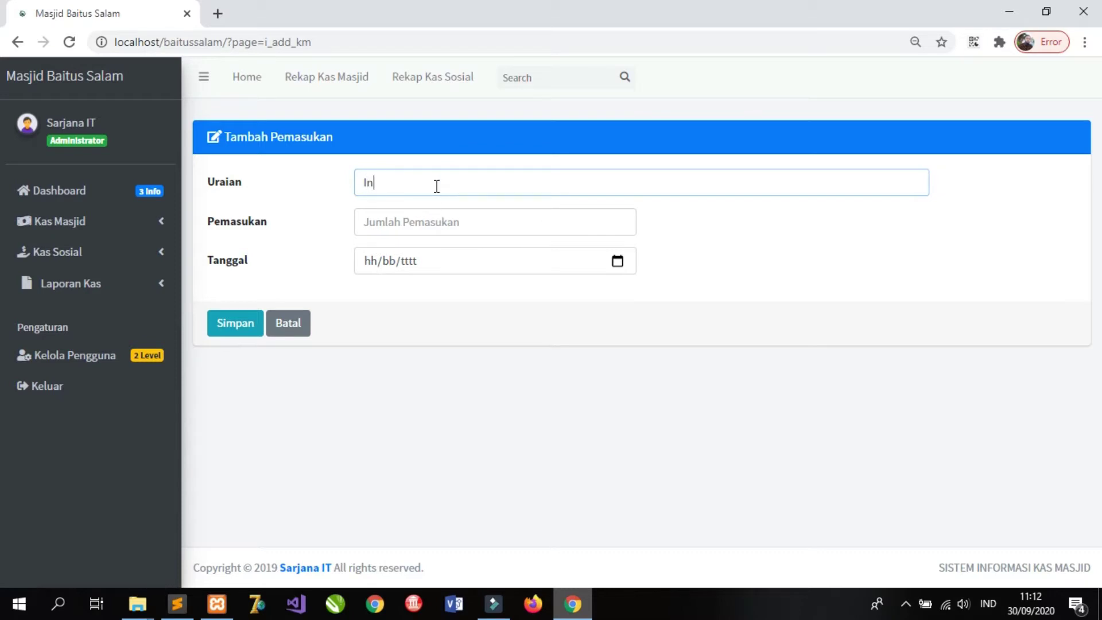
text(fak Jumat)
text(Ke-3 September)
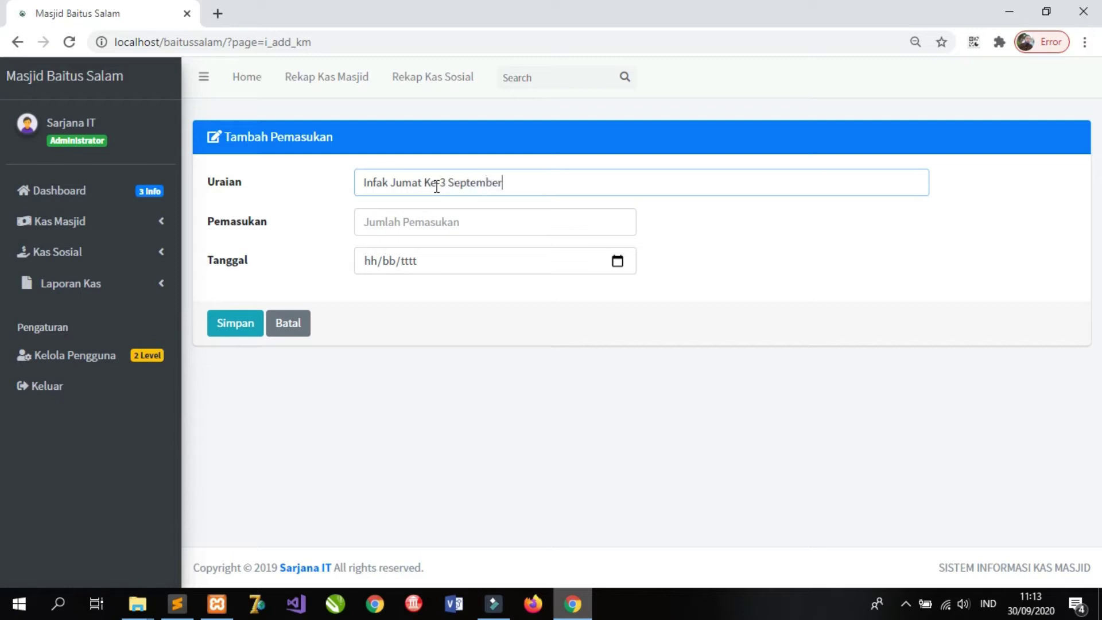
text( 2020)
- Set the income amount to Rp 2.200.000 and the date to 30/09/2020, and save the entry
click(438, 221)
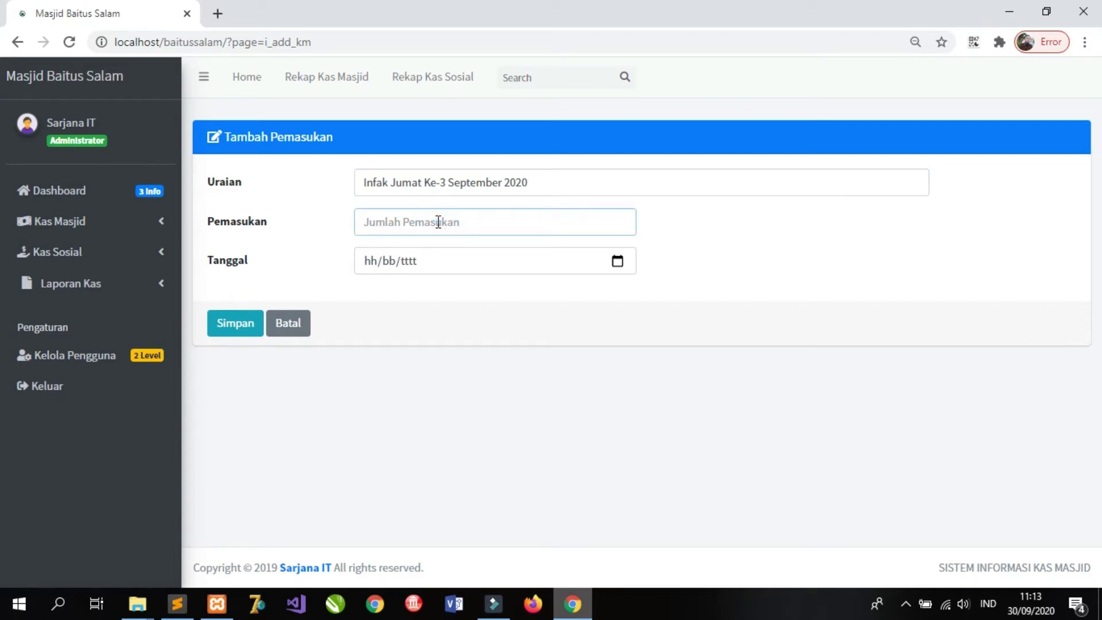
text(2.200.000)
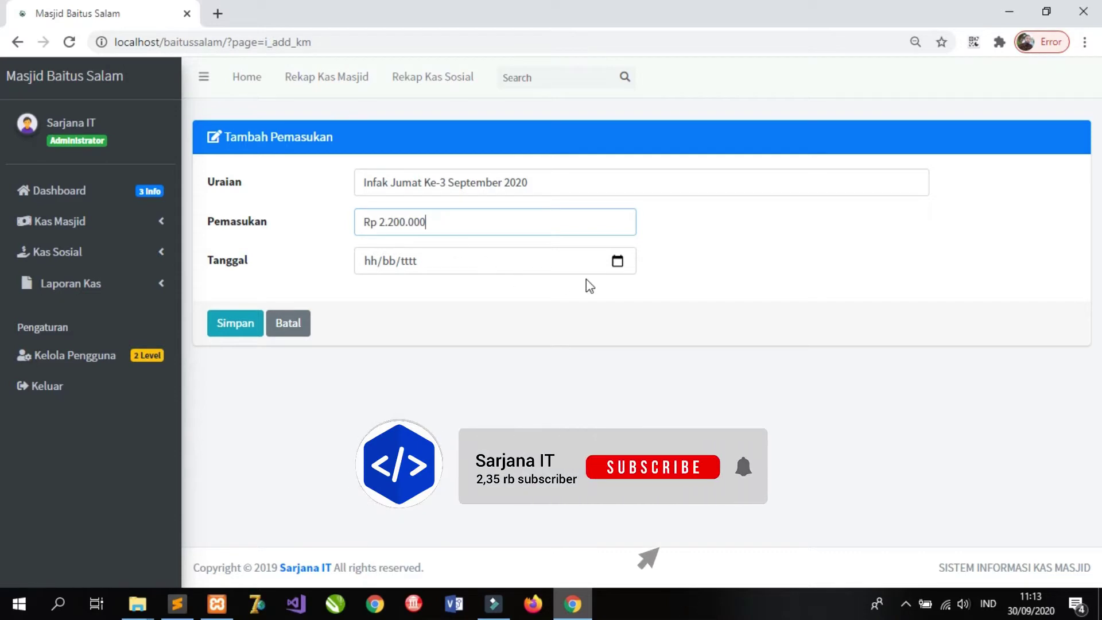
click(618, 262)
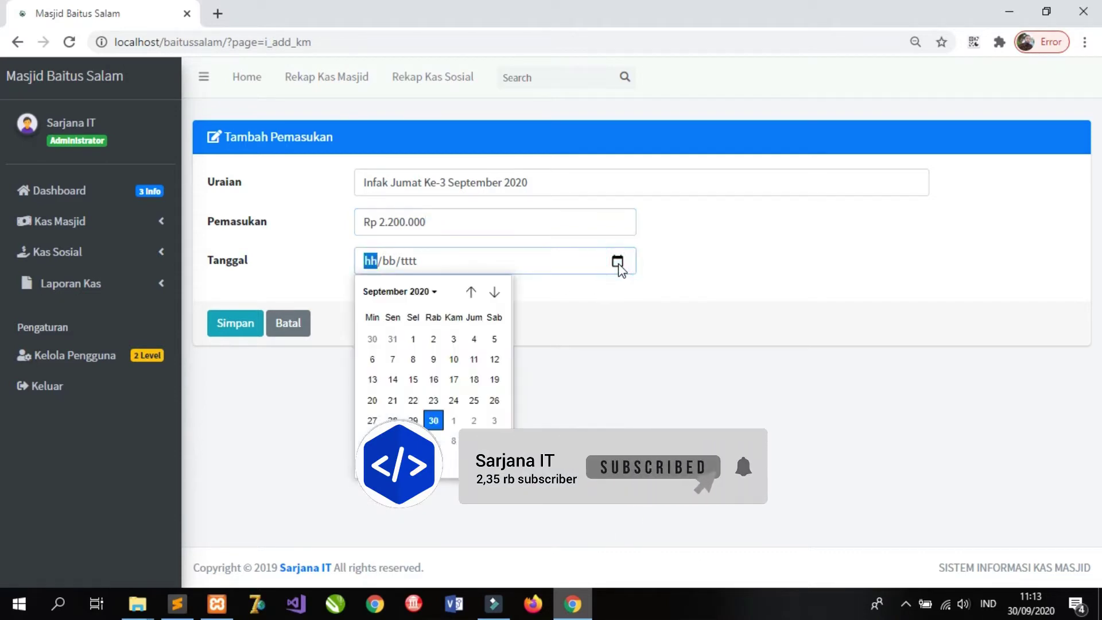
click(433, 421)
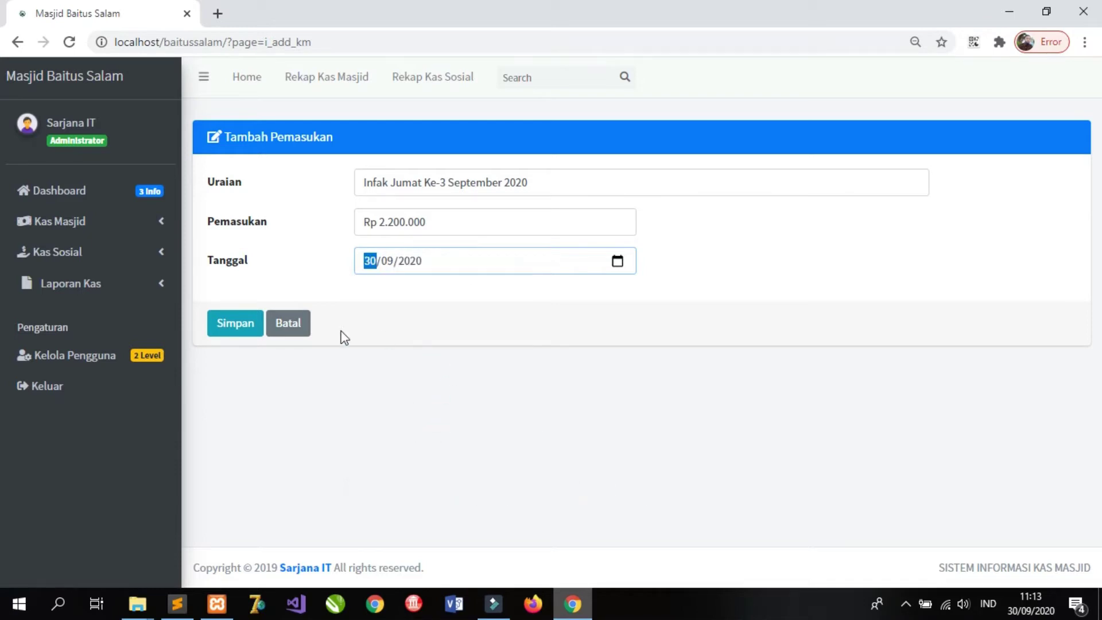
click(242, 330)
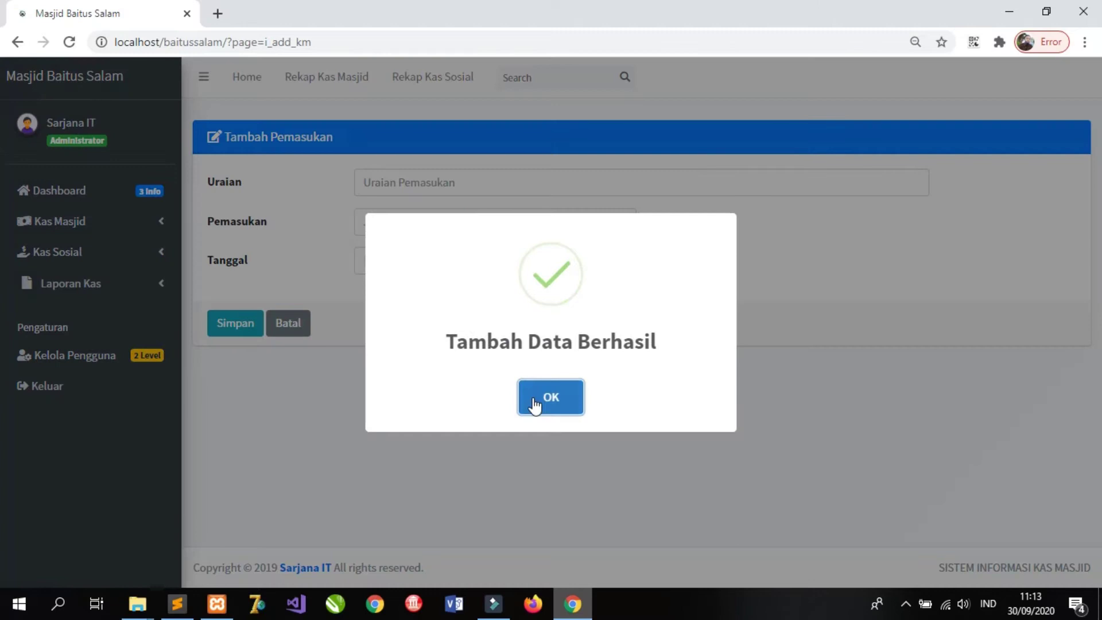
click(534, 405)
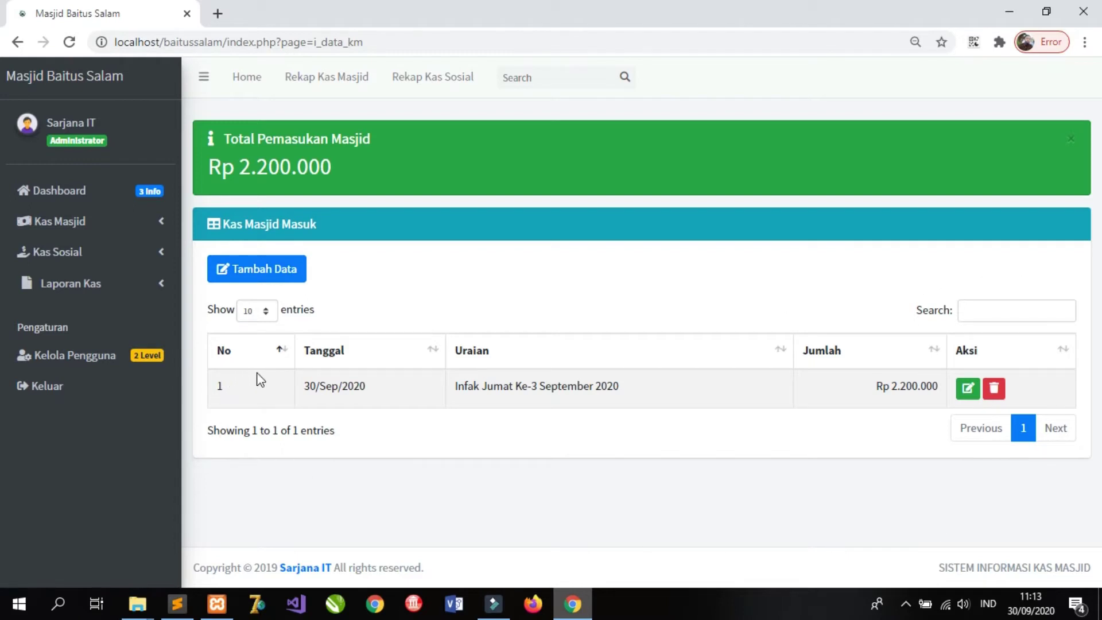
- Start a new Kas Masjid expense entry with the description "Bayar Tagihan Listrik Bulanan September 2020"
click(84, 222)
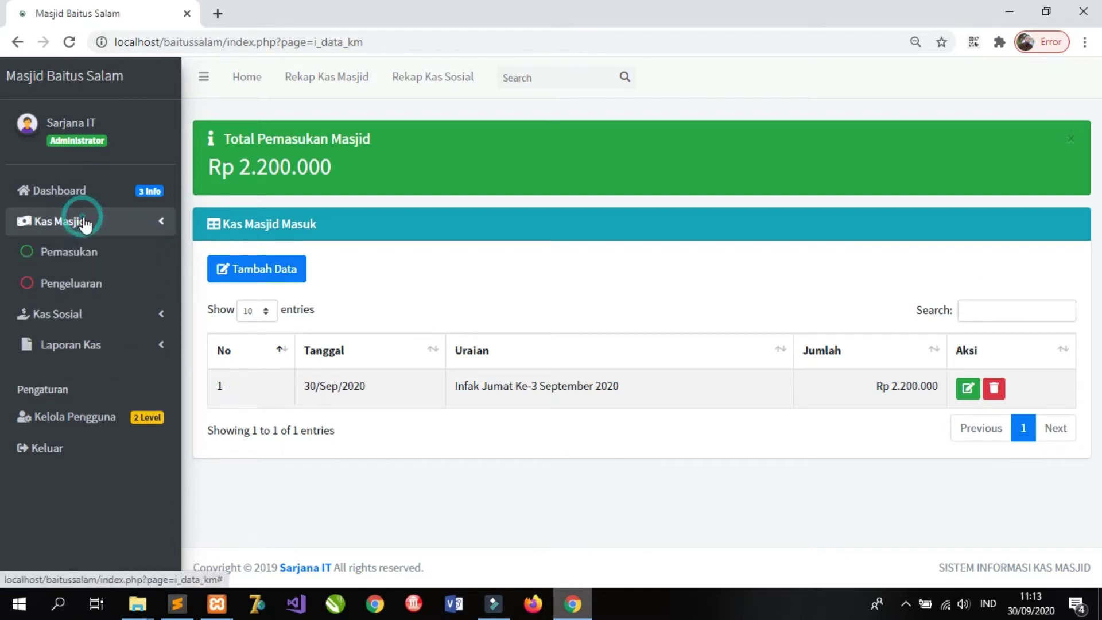
click(54, 281)
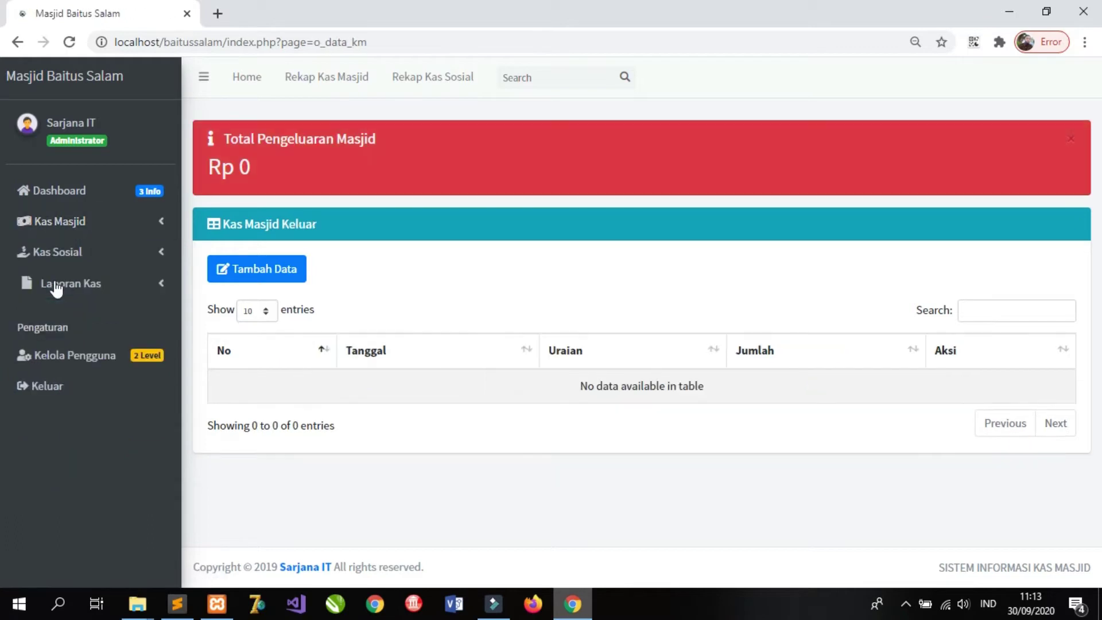
click(253, 274)
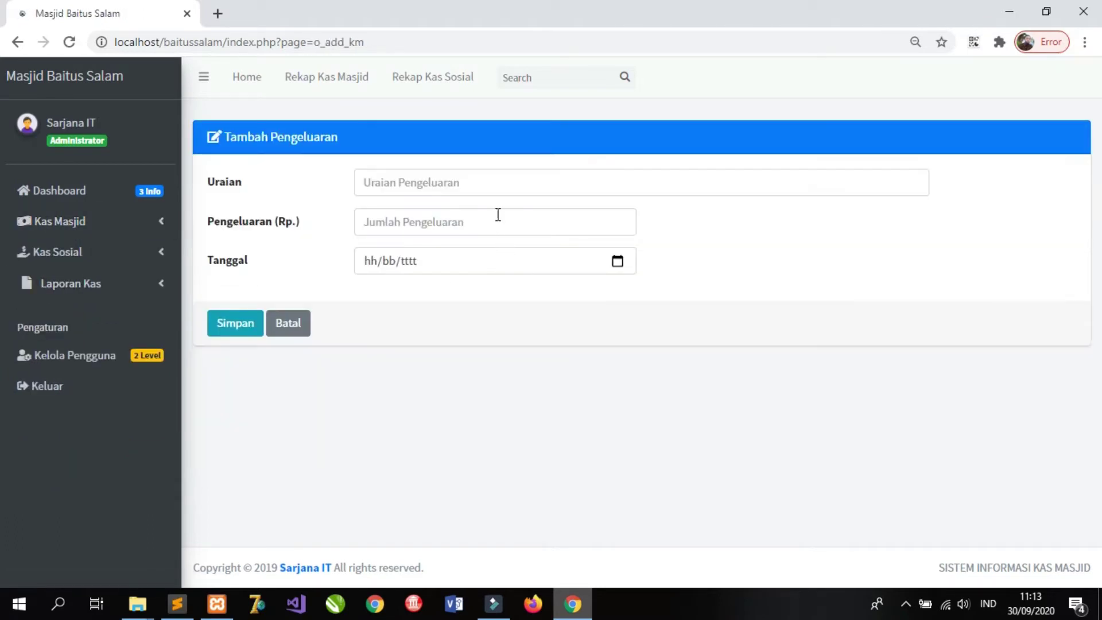
click(499, 179)
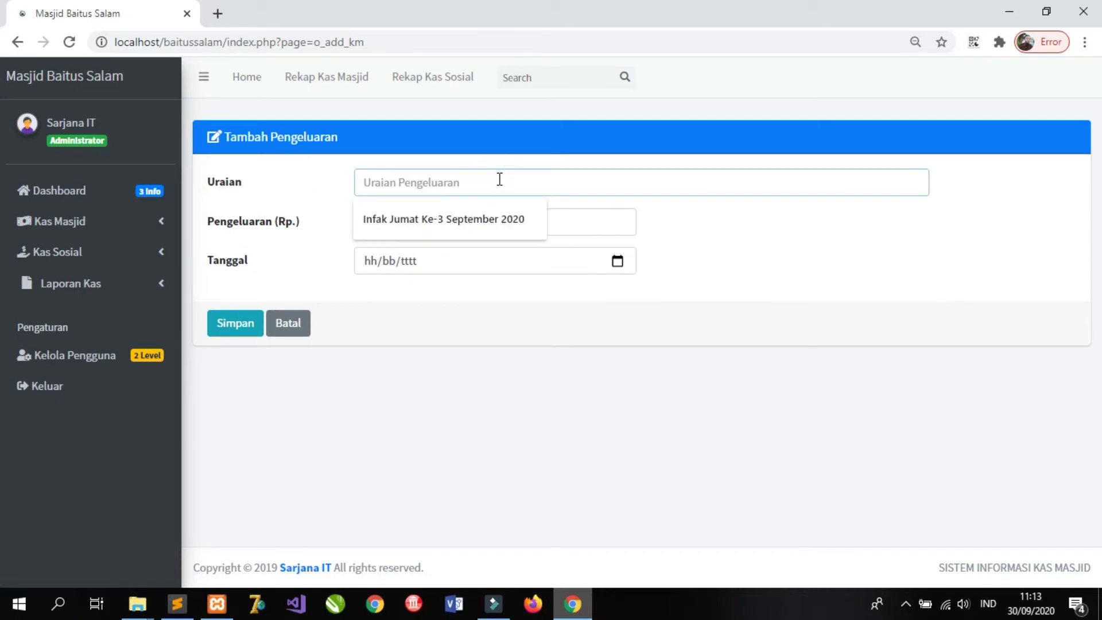
text(B)
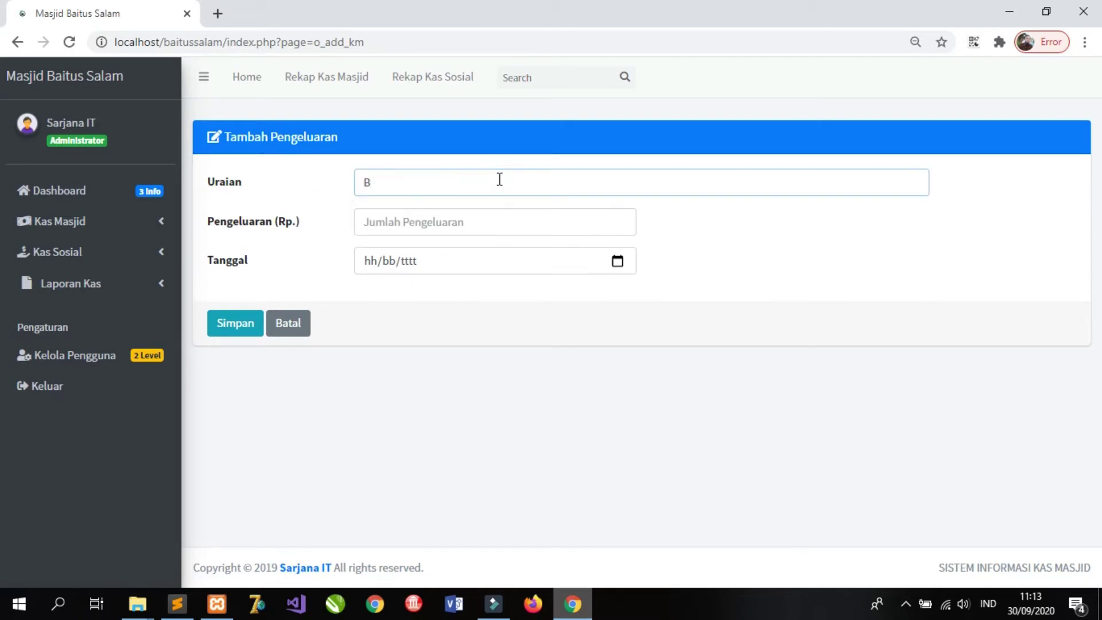
key(BackSpace)
text(Bayar Tagihan Listrik Bulanan)
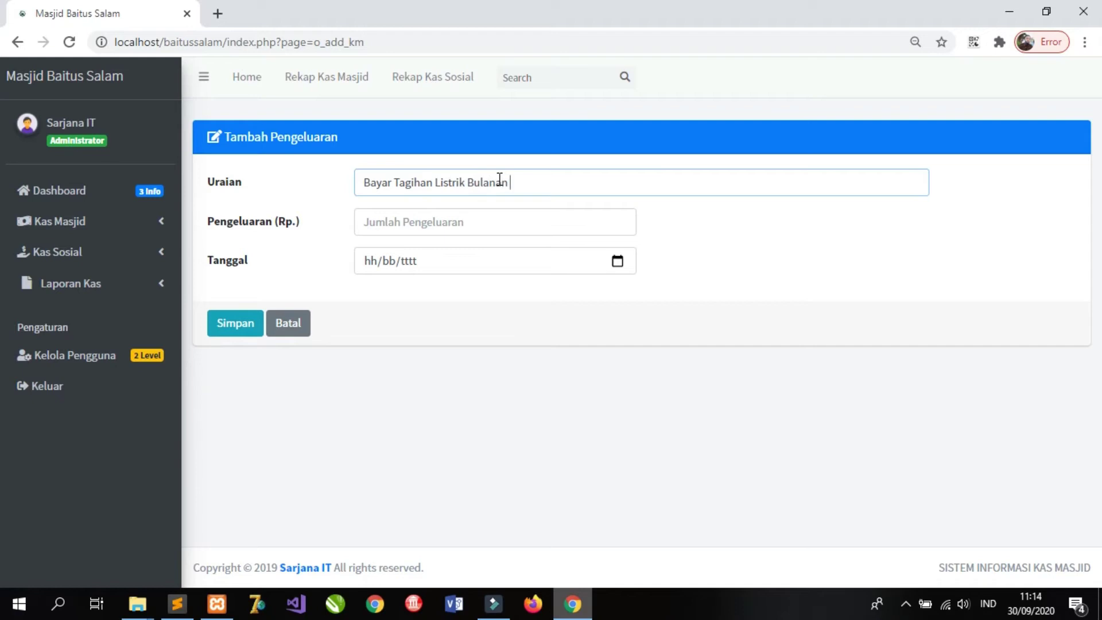
text( September 2020)
- Set the expense amount to Rp 500.000 and the date to 29/09/2020, and save the entry
click(491, 220)
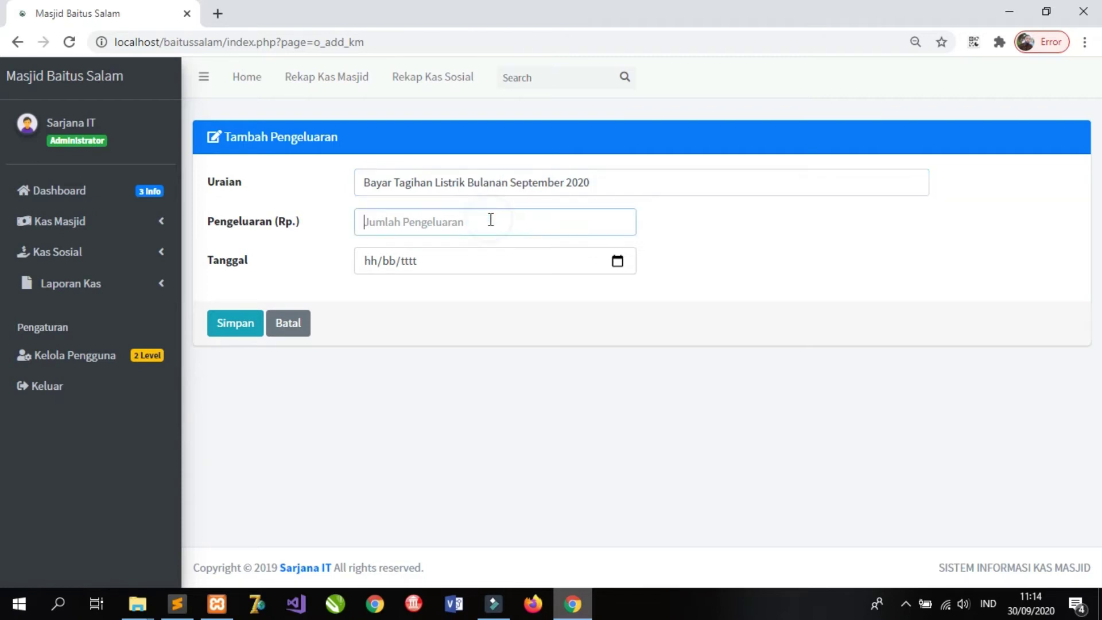
text(5000000)
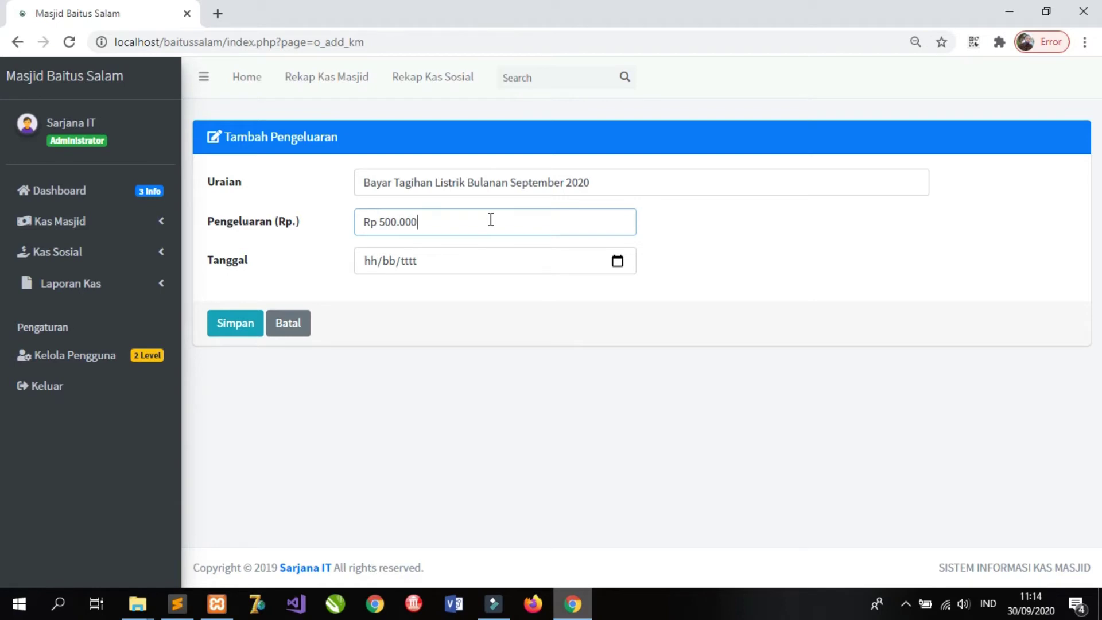
click(619, 263)
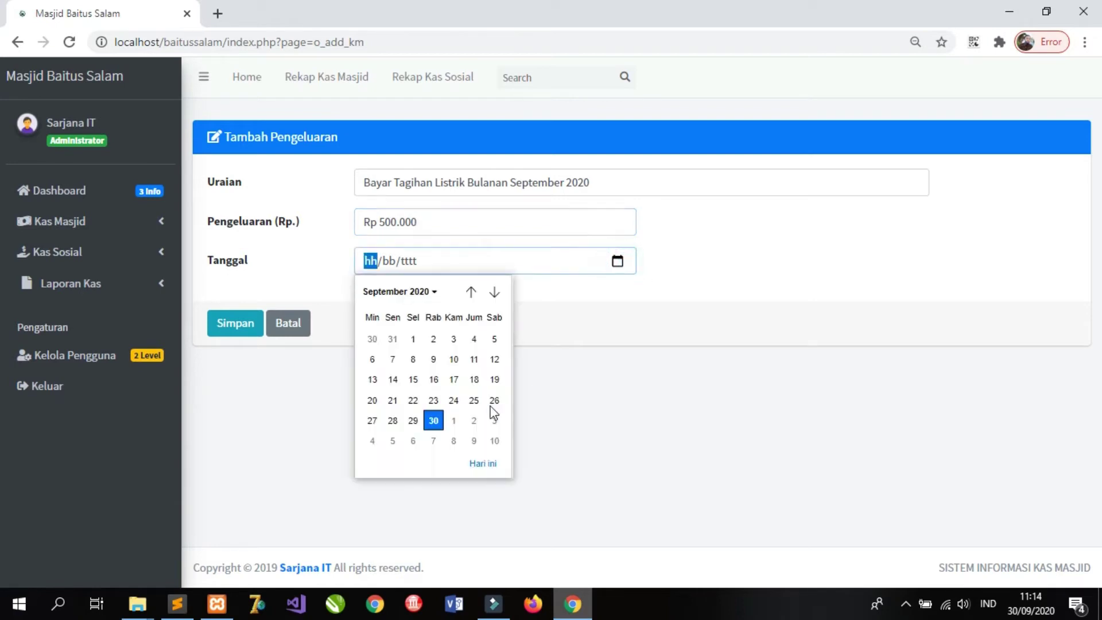
click(413, 421)
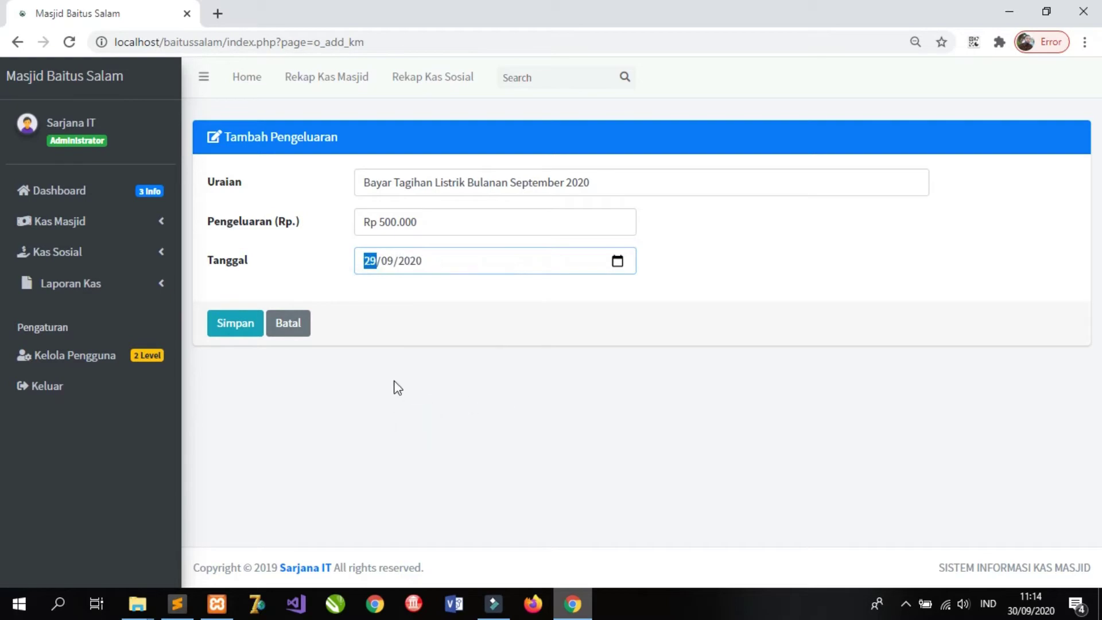
click(246, 328)
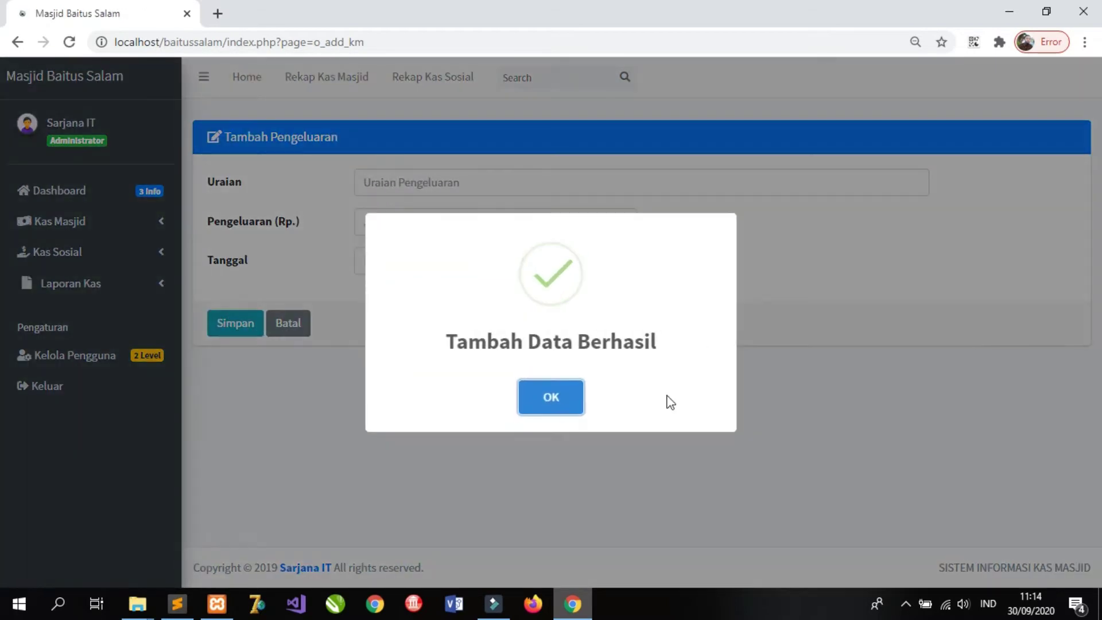
click(534, 396)
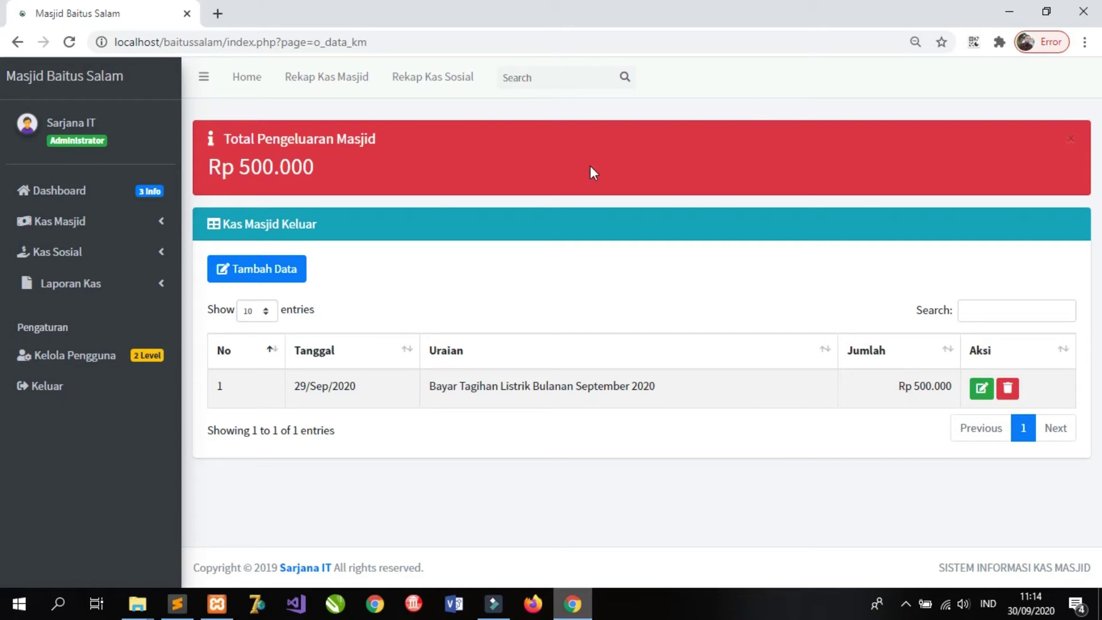
- Open Rekap Kas Masjid and examine the descriptions and amounts of the electricity expense and the Friday infak income
click(103, 219)
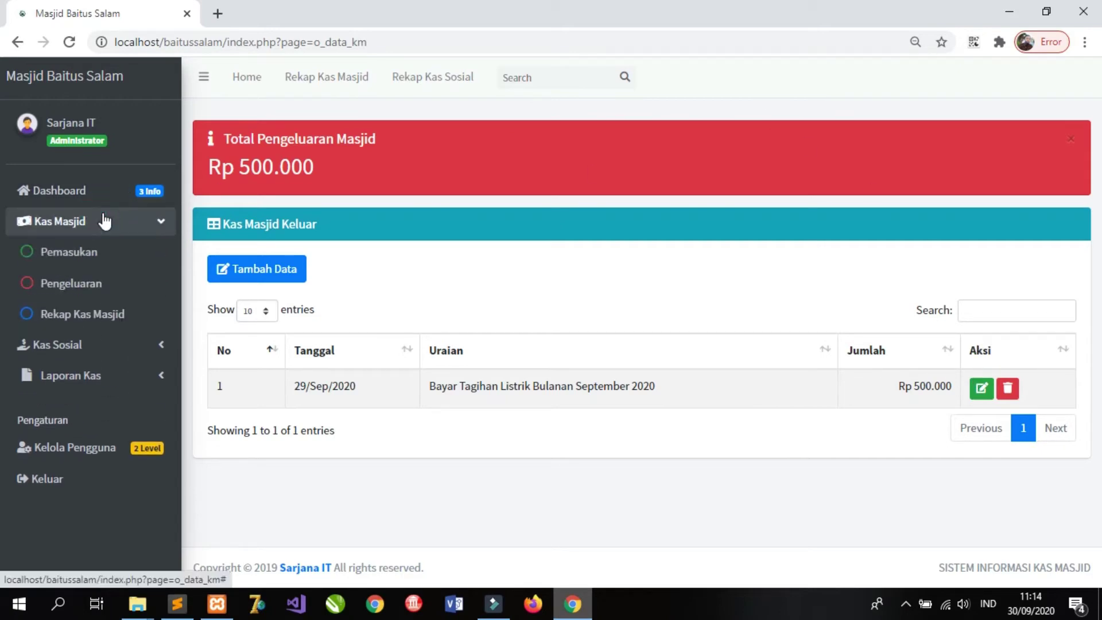
click(82, 310)
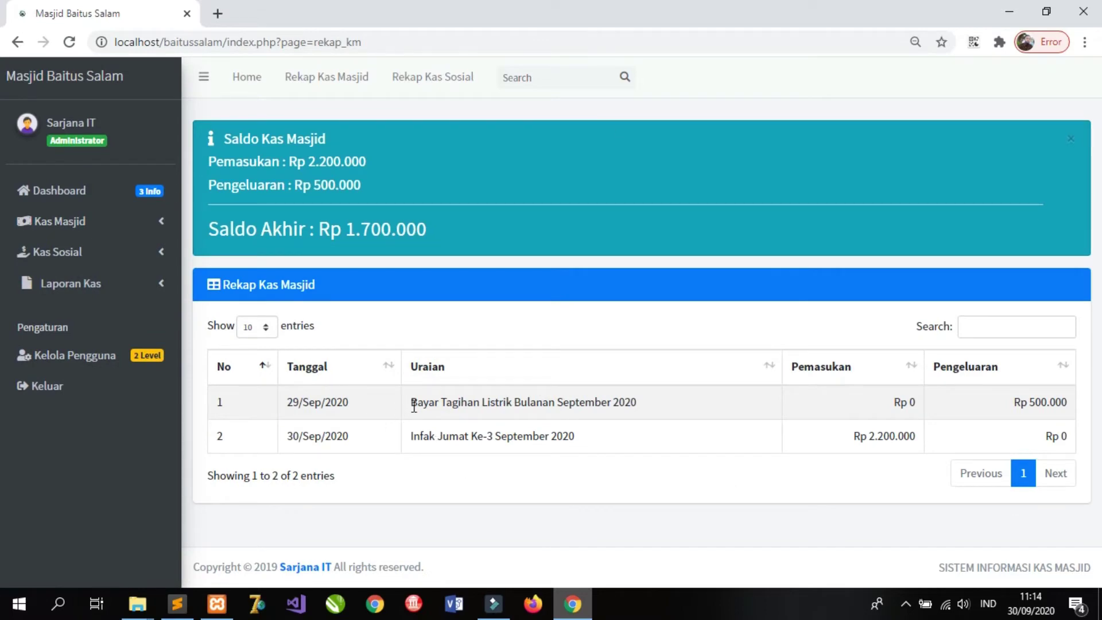
drag(413, 406, 631, 407)
click(636, 408)
drag(1033, 403, 1075, 406)
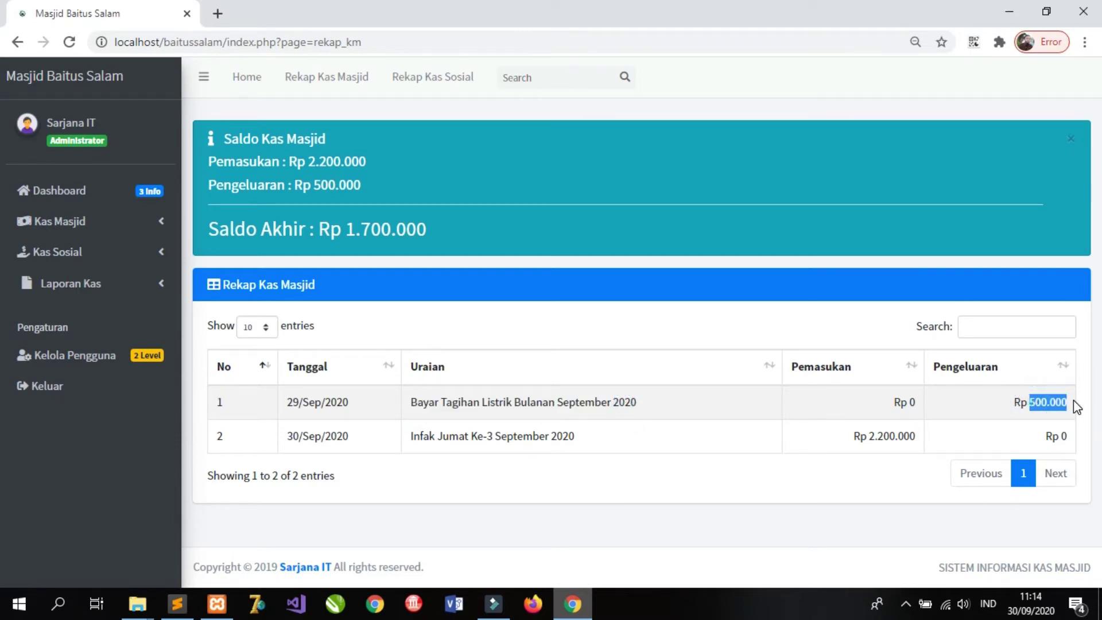
drag(445, 434, 550, 438)
click(572, 440)
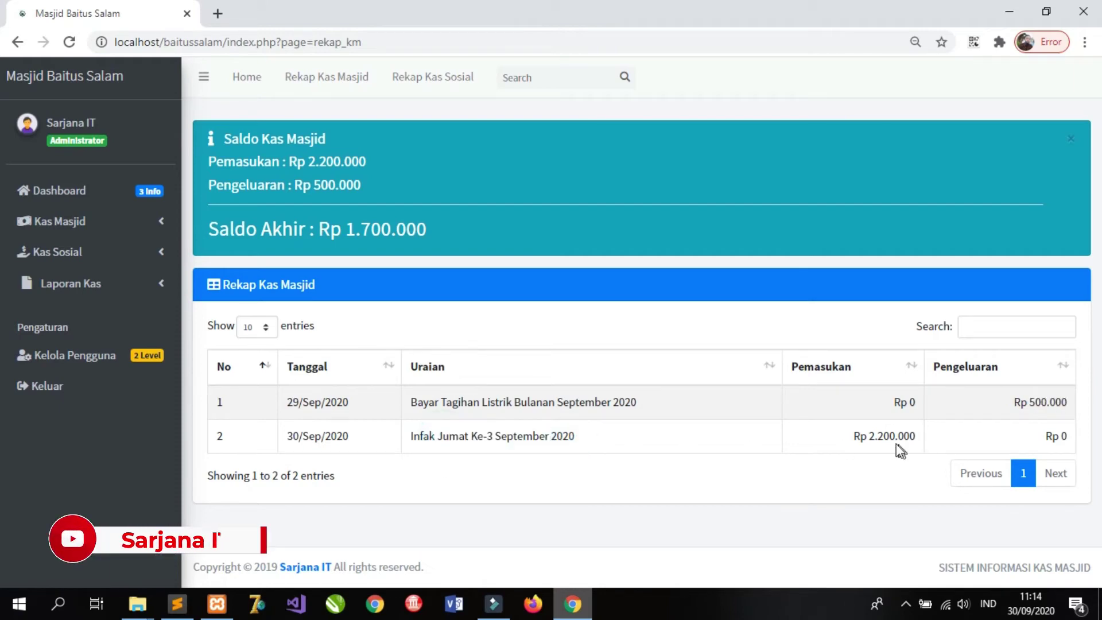
drag(869, 437, 916, 436)
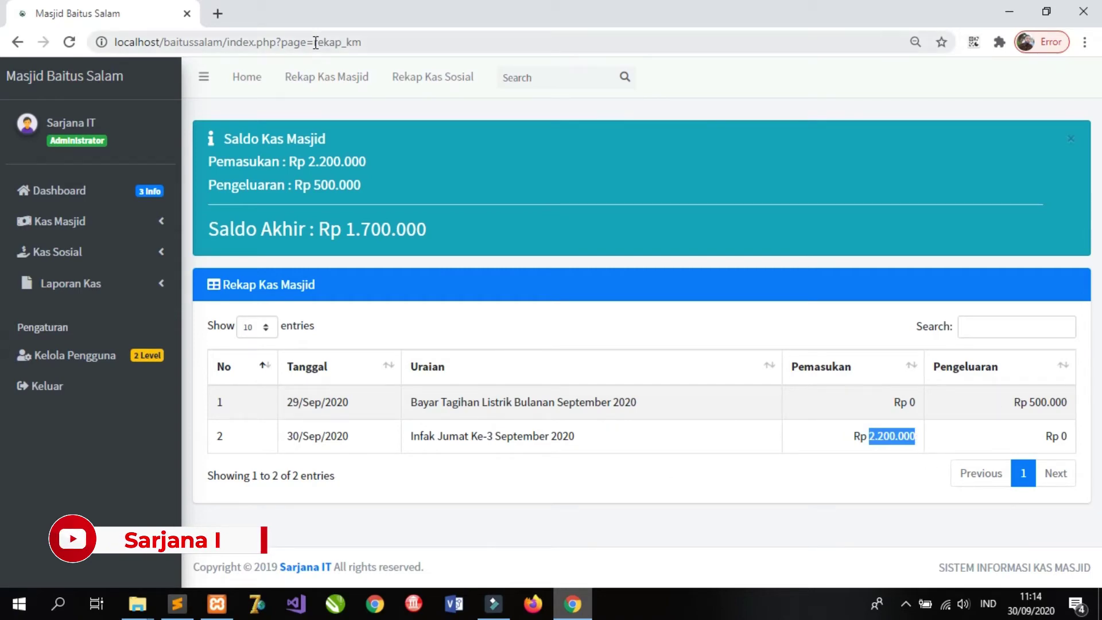
- Generate the Laporan Kas Masjid for all records, examine its enlarged print preview, and close the report
click(95, 286)
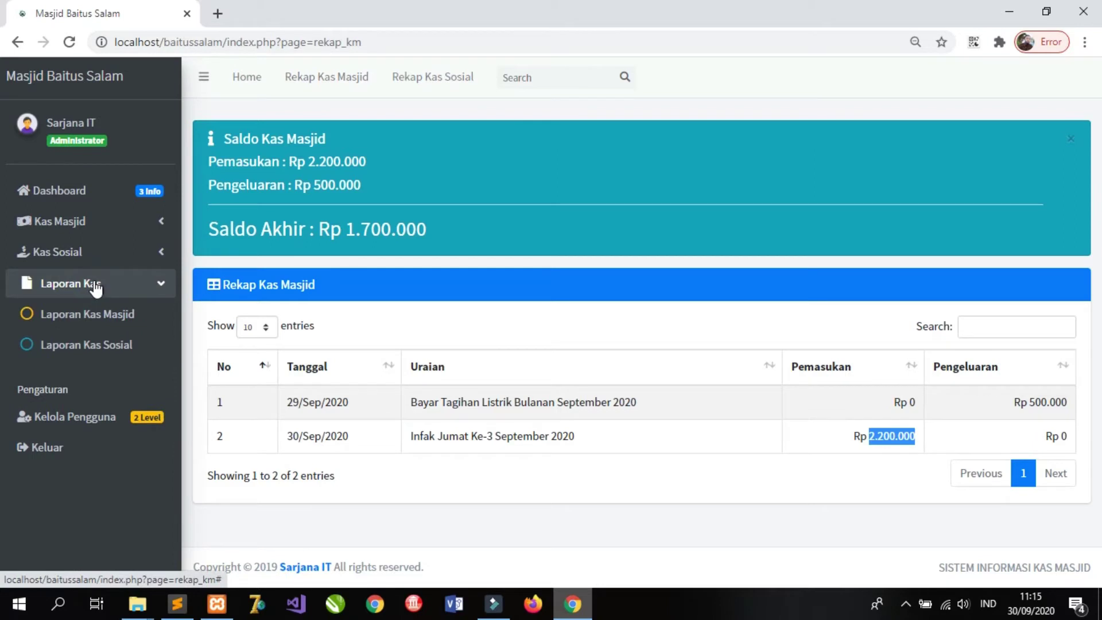
click(89, 314)
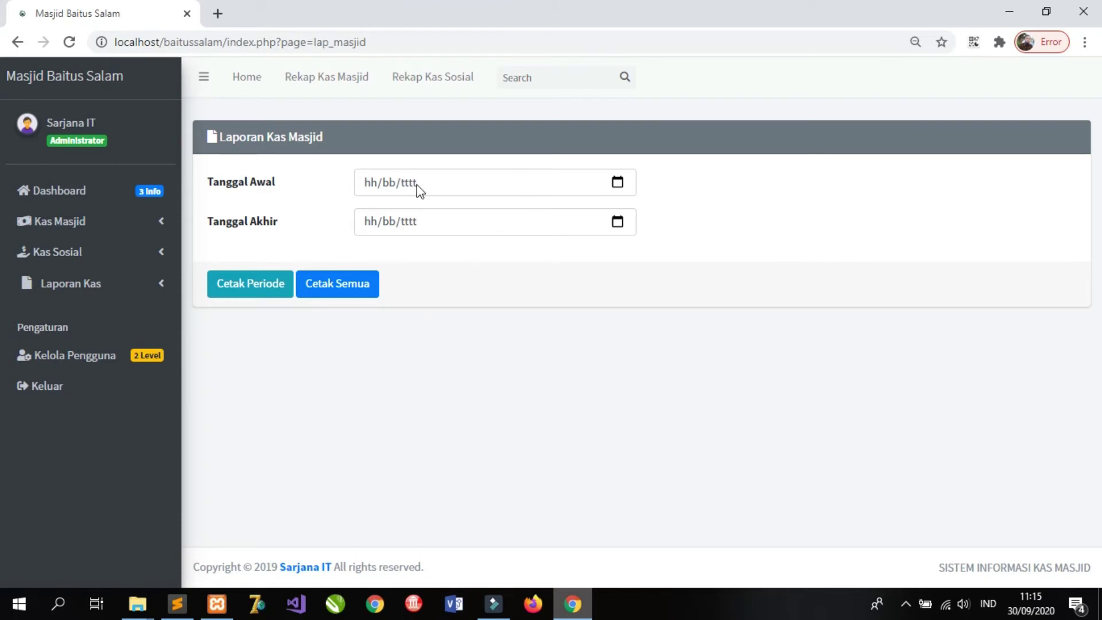
click(327, 293)
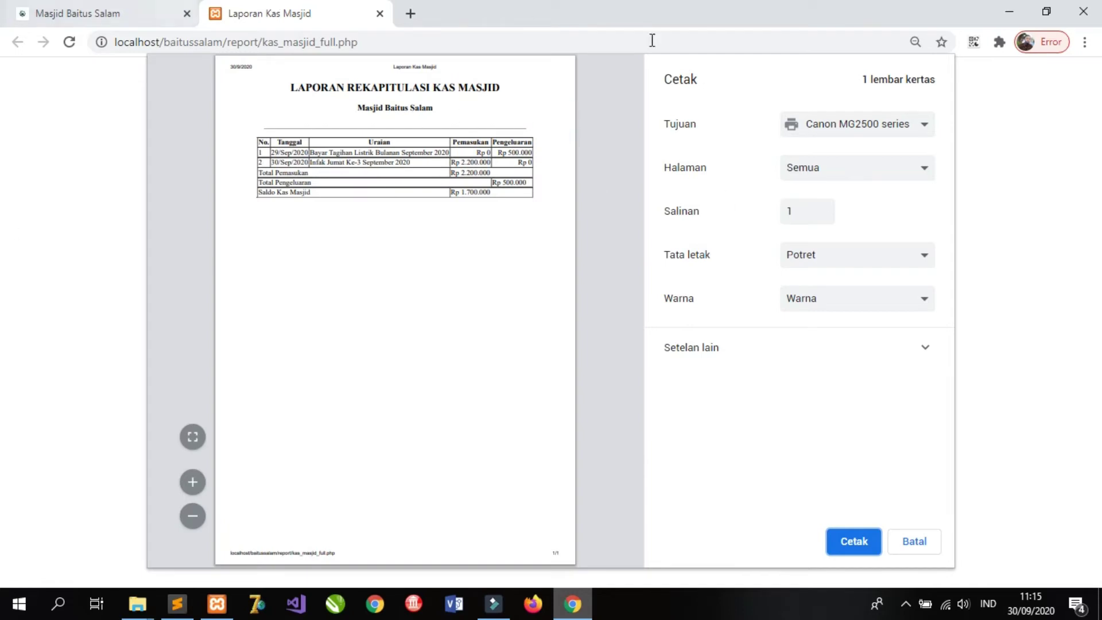
click(192, 483)
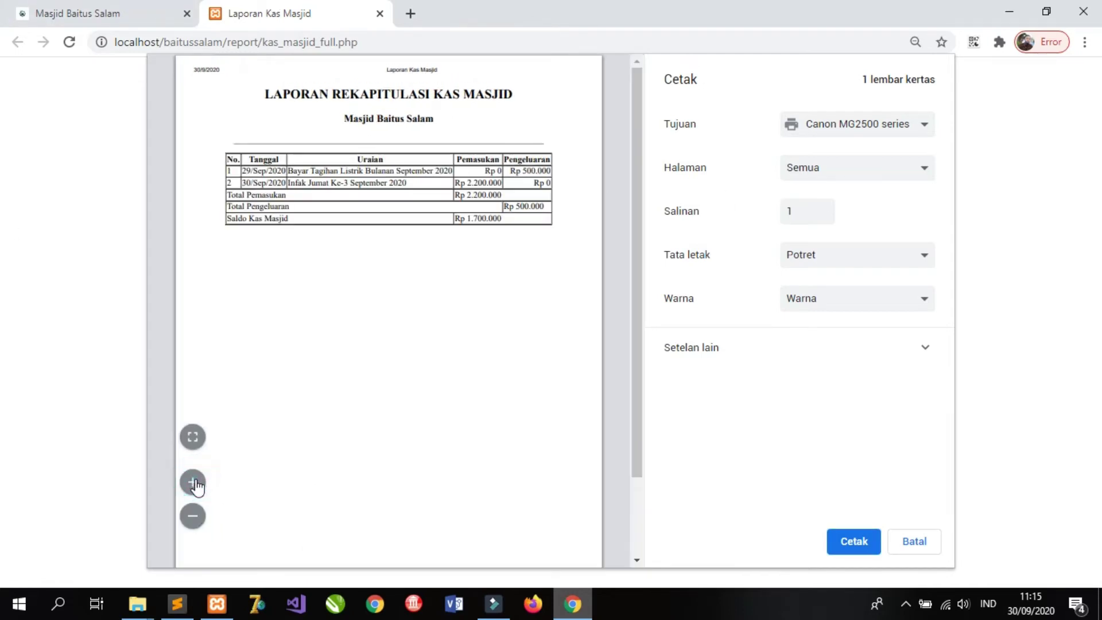
click(193, 482)
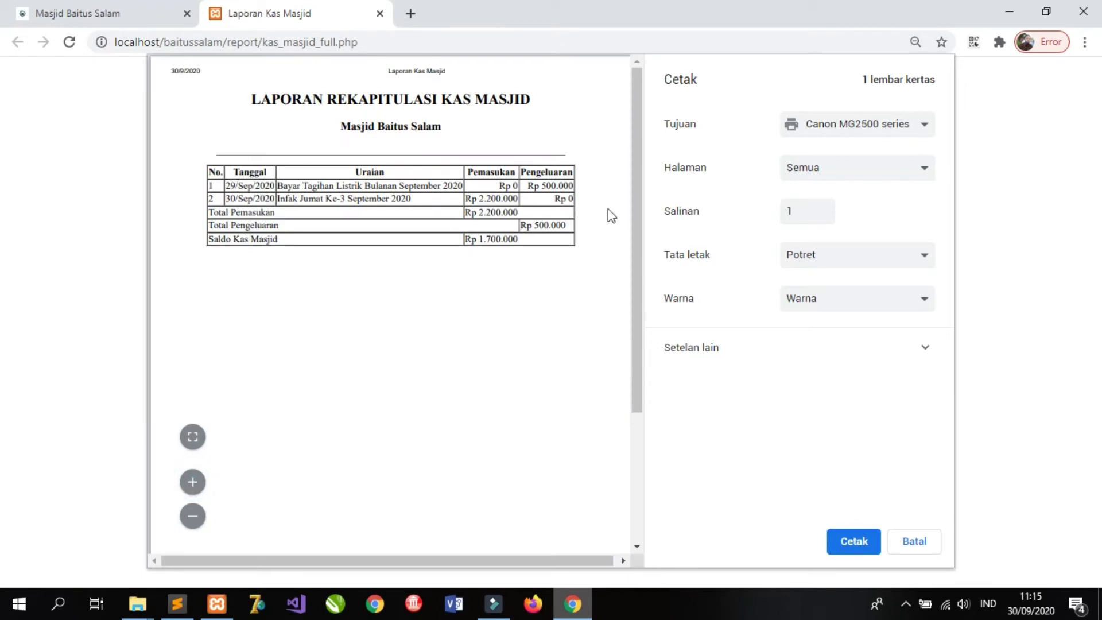
drag(635, 233, 625, 149)
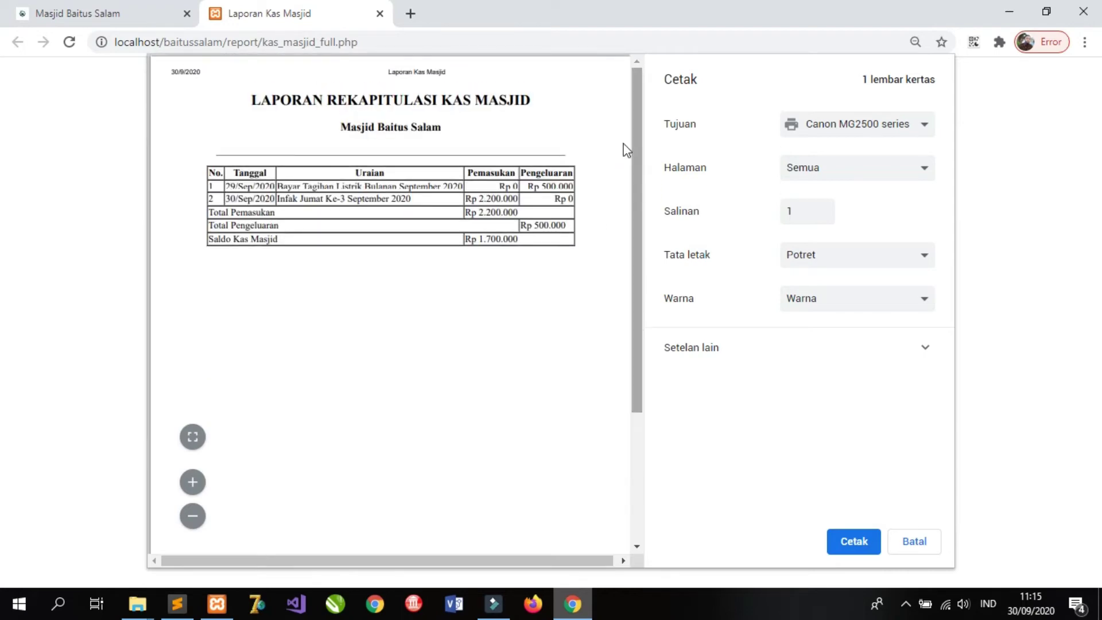
click(148, 15)
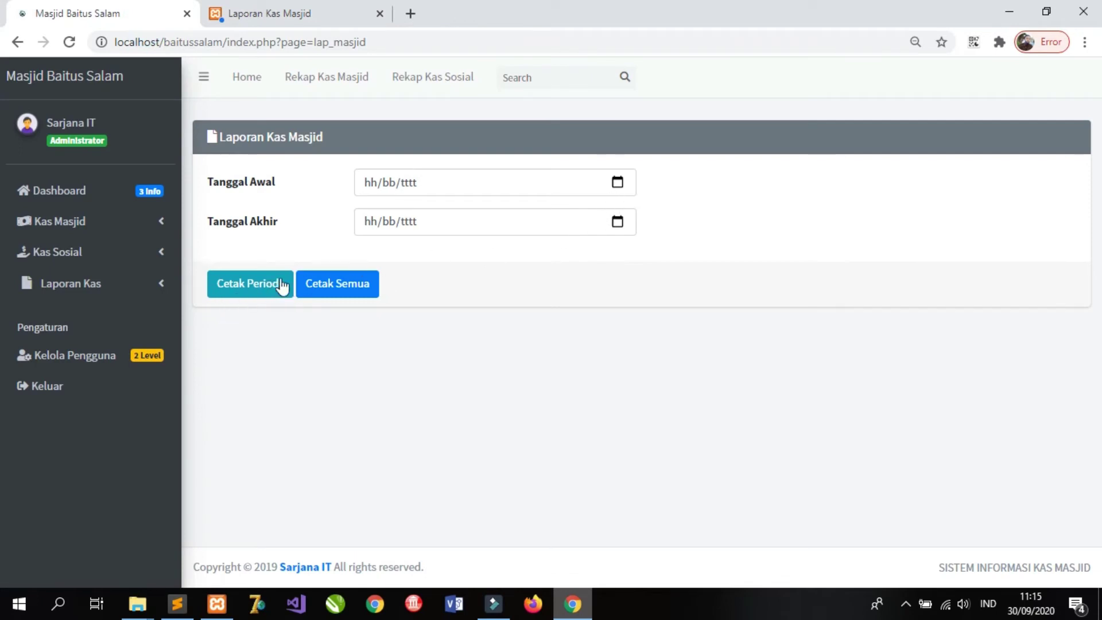
click(617, 185)
click(380, 13)
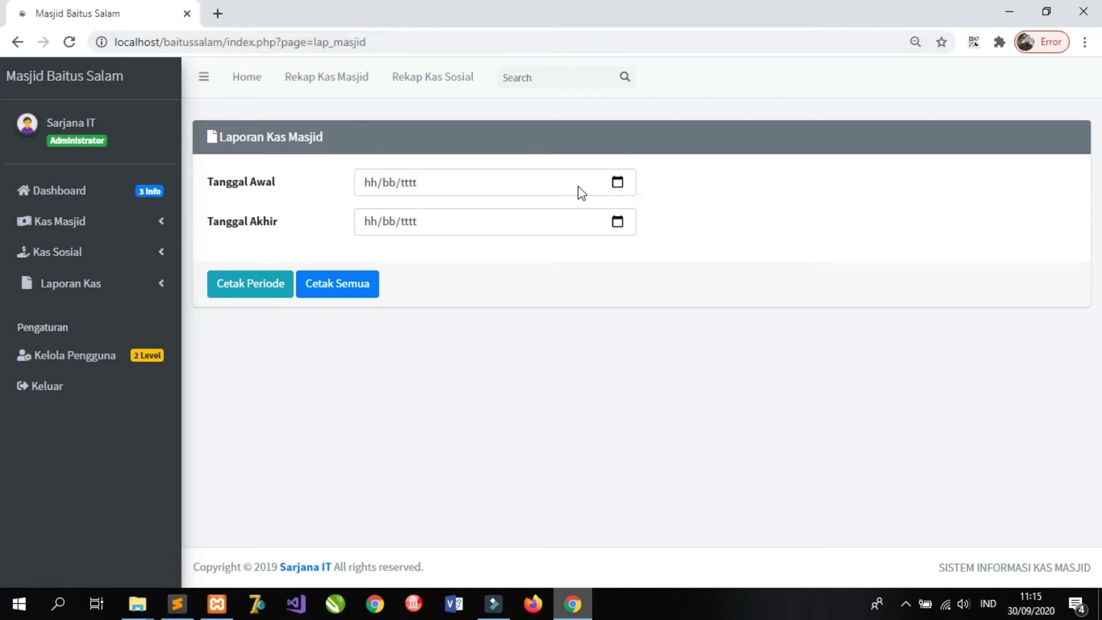
- Generate the Kas Masjid period report with start date 01/09/2020 and end date 30/09/2020
click(618, 184)
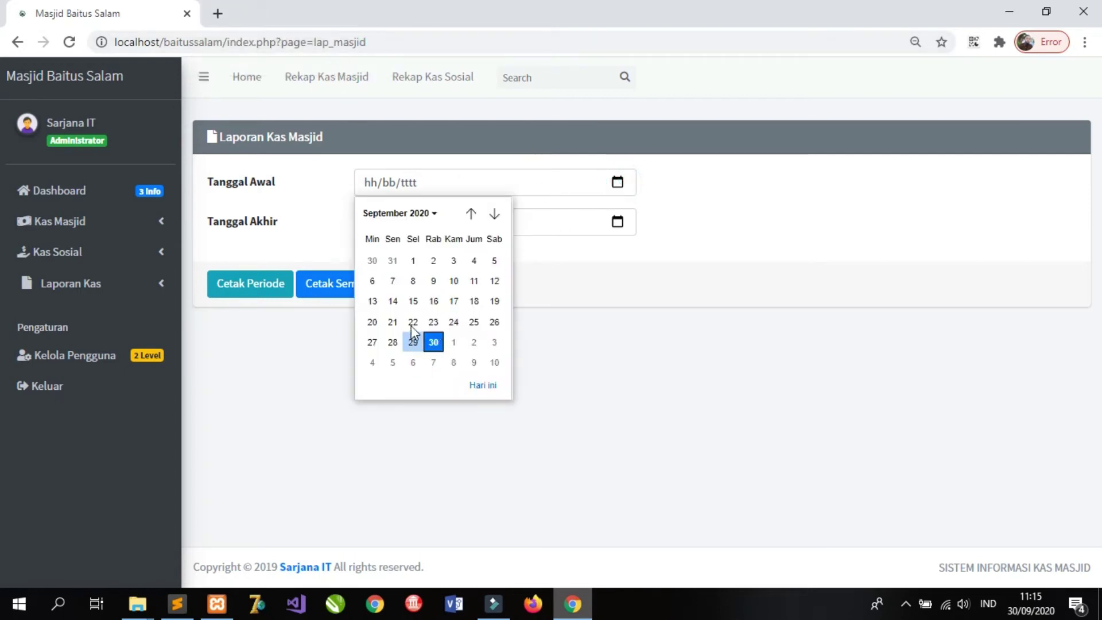
click(413, 262)
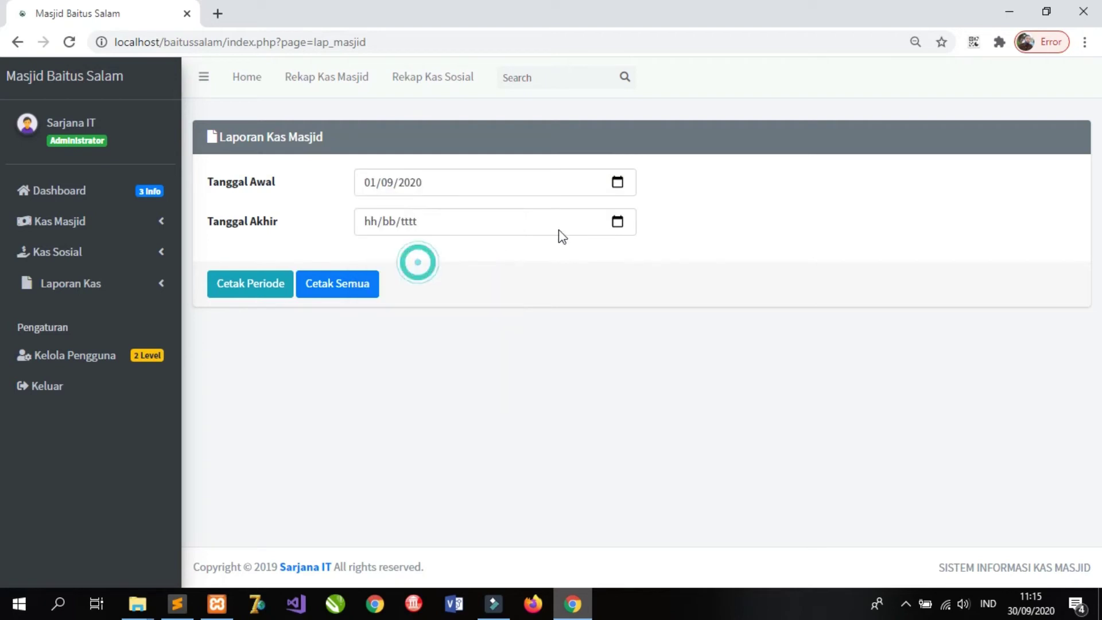
click(618, 222)
click(433, 382)
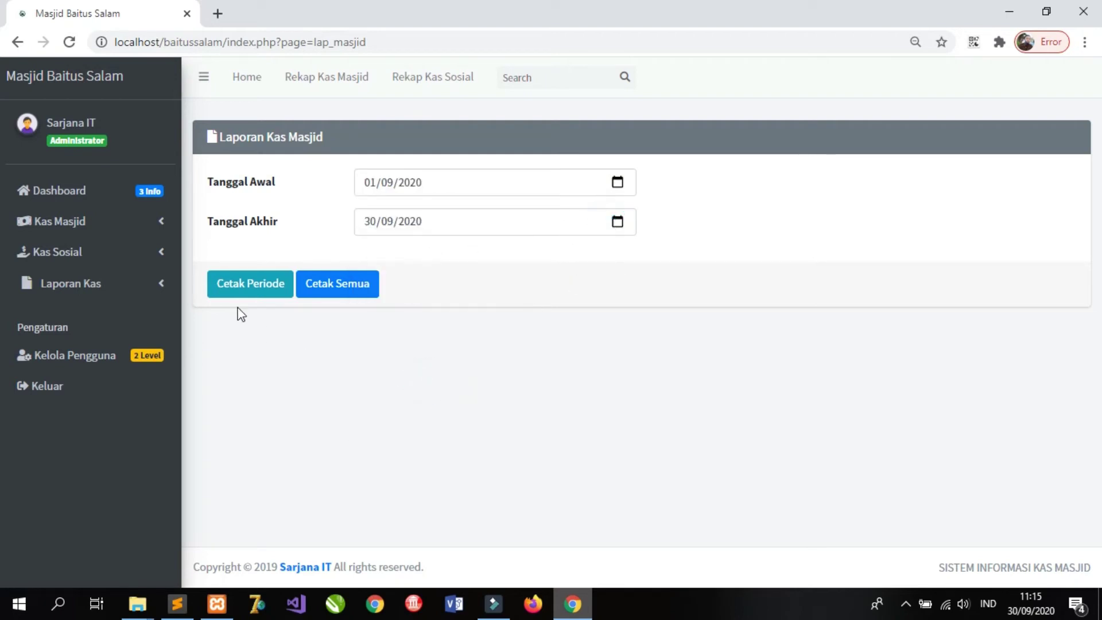
click(247, 287)
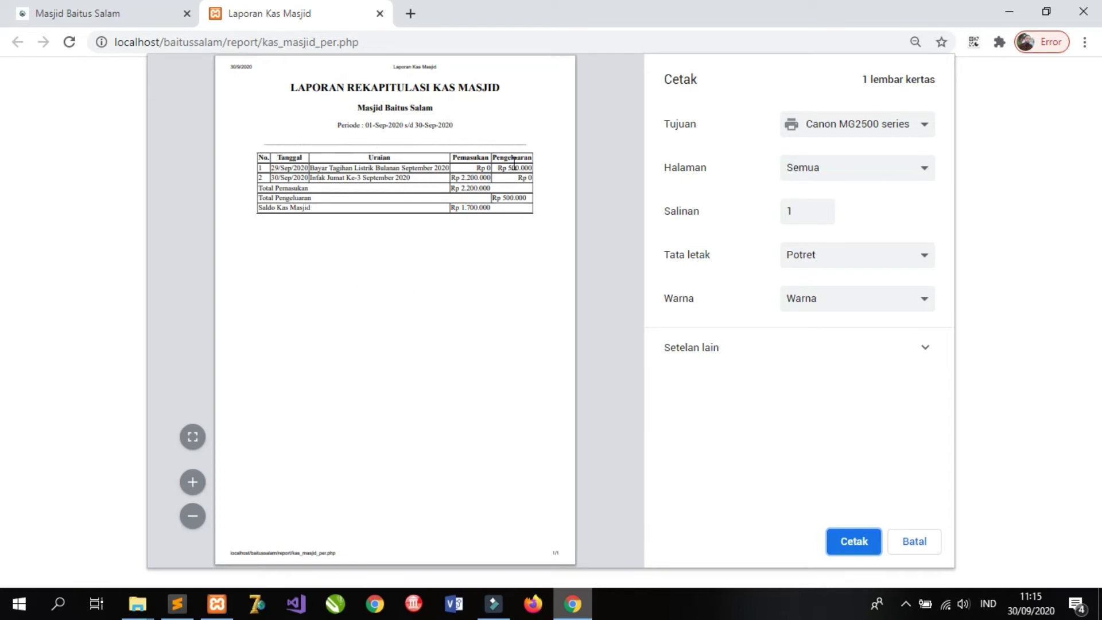
- Examine the period line and cash table in the enlarged print preview, and close the period report
click(193, 483)
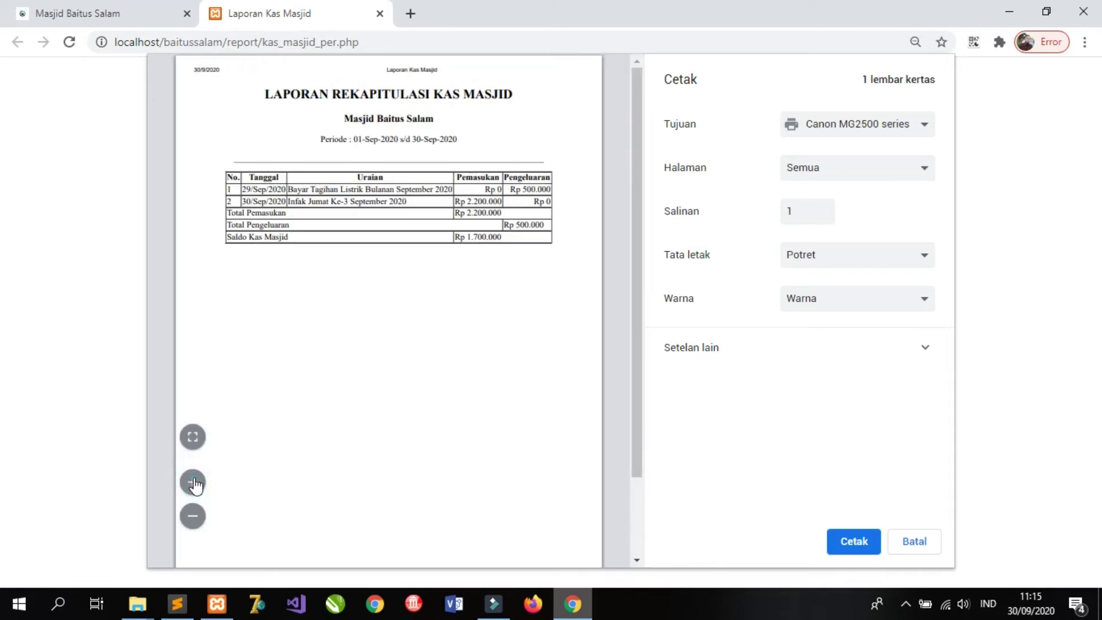
click(194, 483)
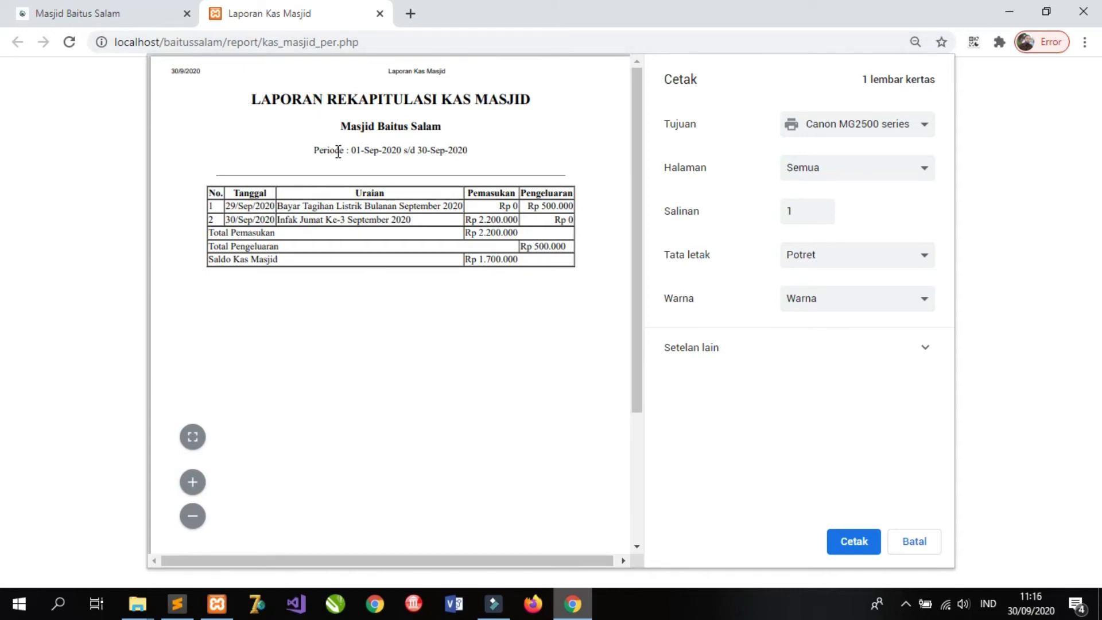
drag(315, 151, 487, 151)
click(488, 151)
click(380, 14)
click(127, 12)
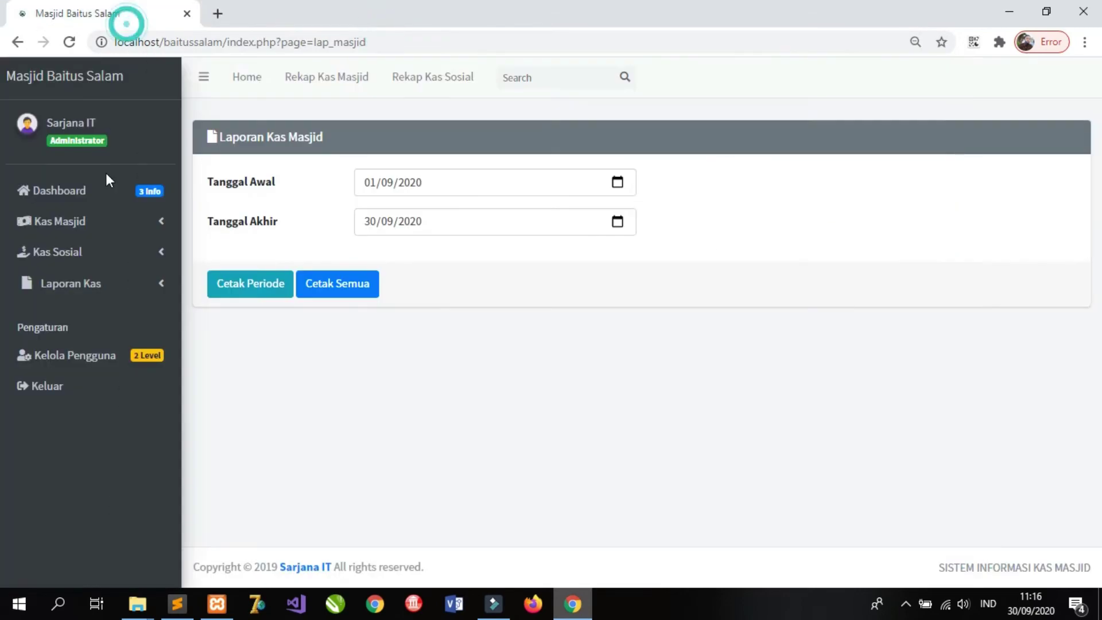
- Open the Kas Sosial Pemasukan page and start a new income entry
click(97, 252)
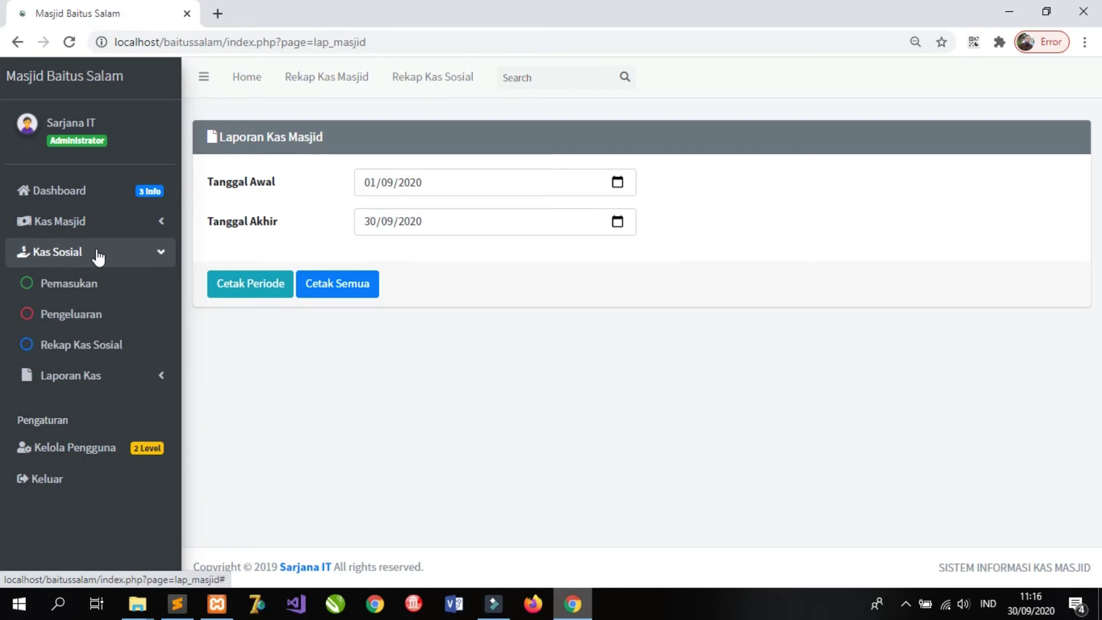
click(77, 283)
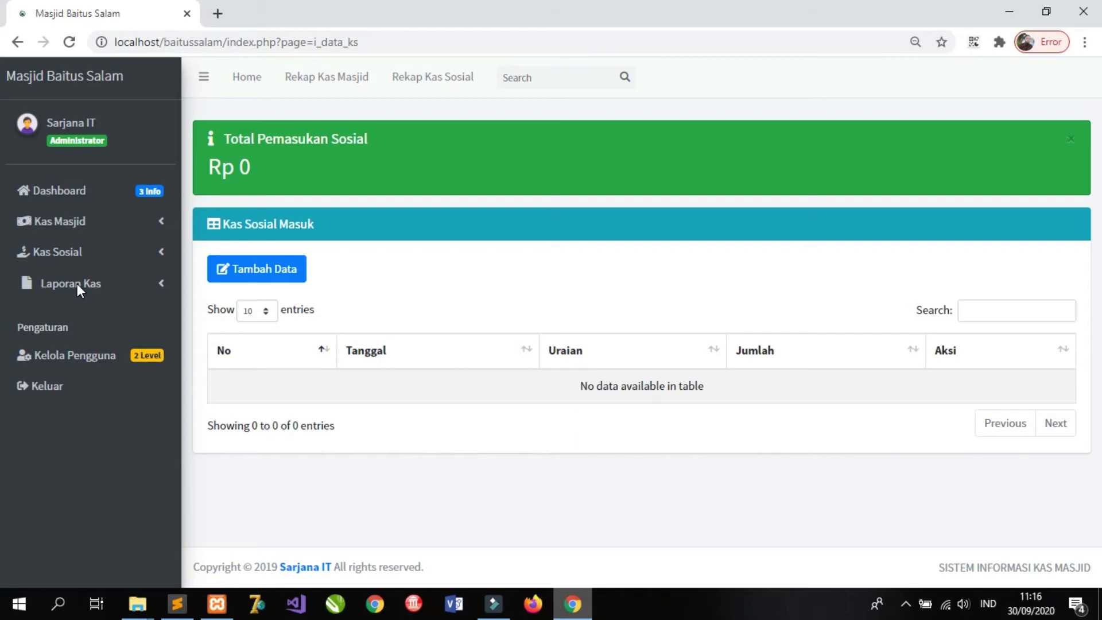
click(90, 257)
click(271, 279)
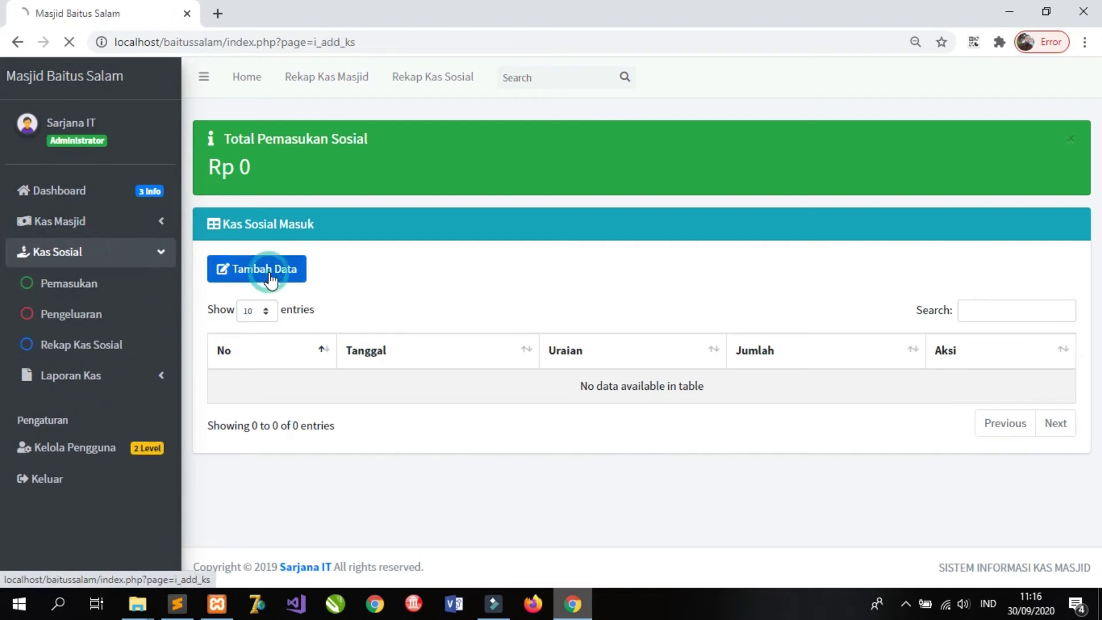
click(468, 184)
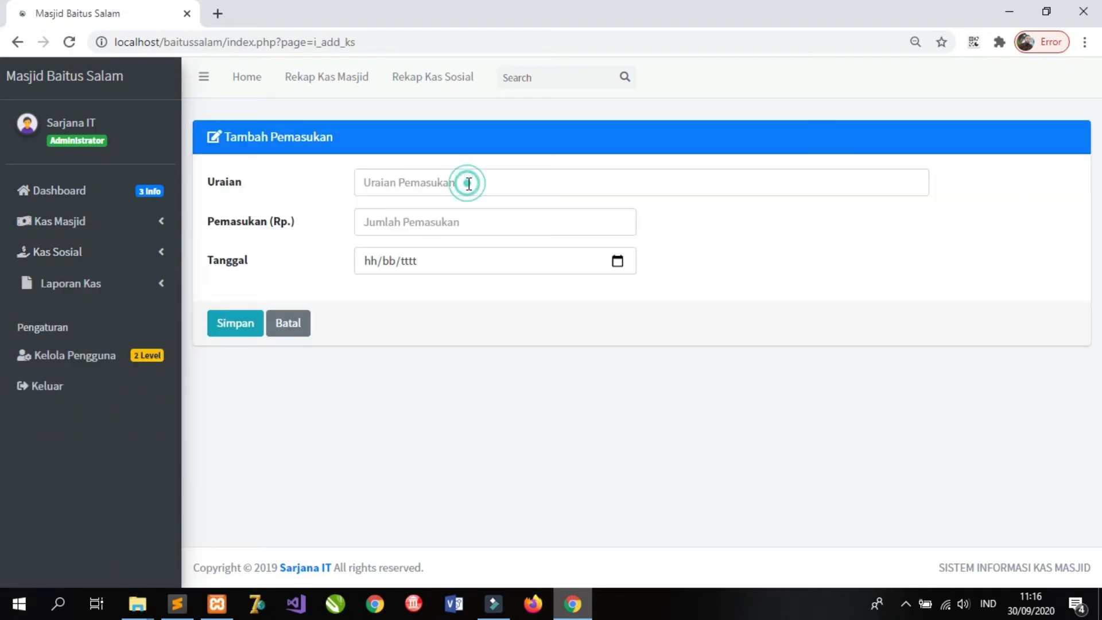
click(470, 182)
click(474, 183)
click(476, 181)
click(474, 221)
click(476, 179)
click(425, 177)
click(417, 221)
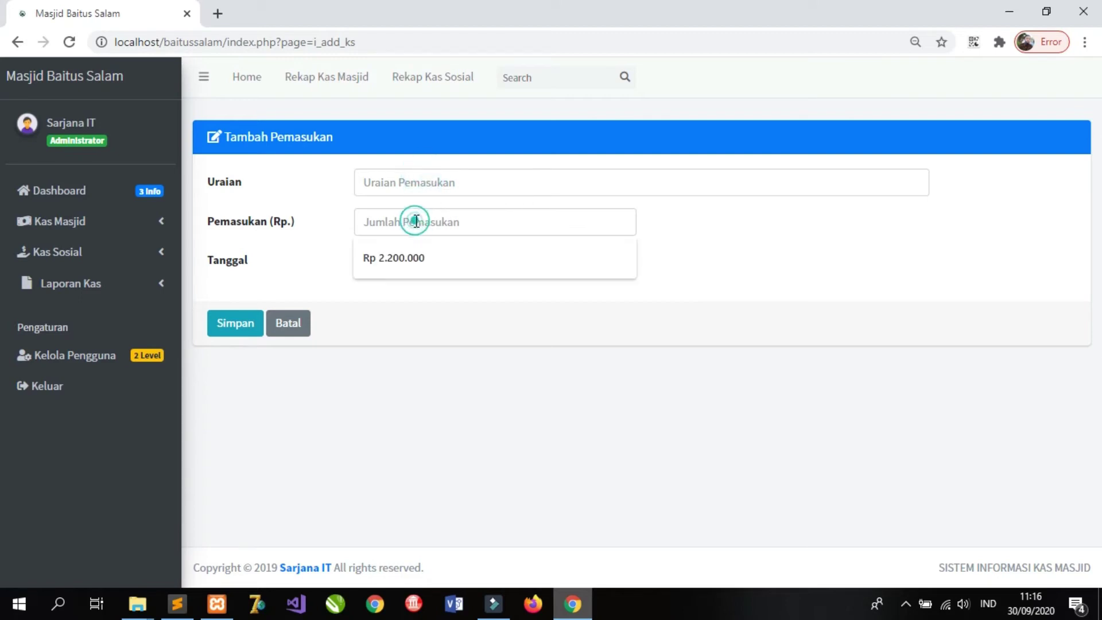
click(415, 176)
click(416, 222)
click(419, 180)
click(420, 223)
click(418, 182)
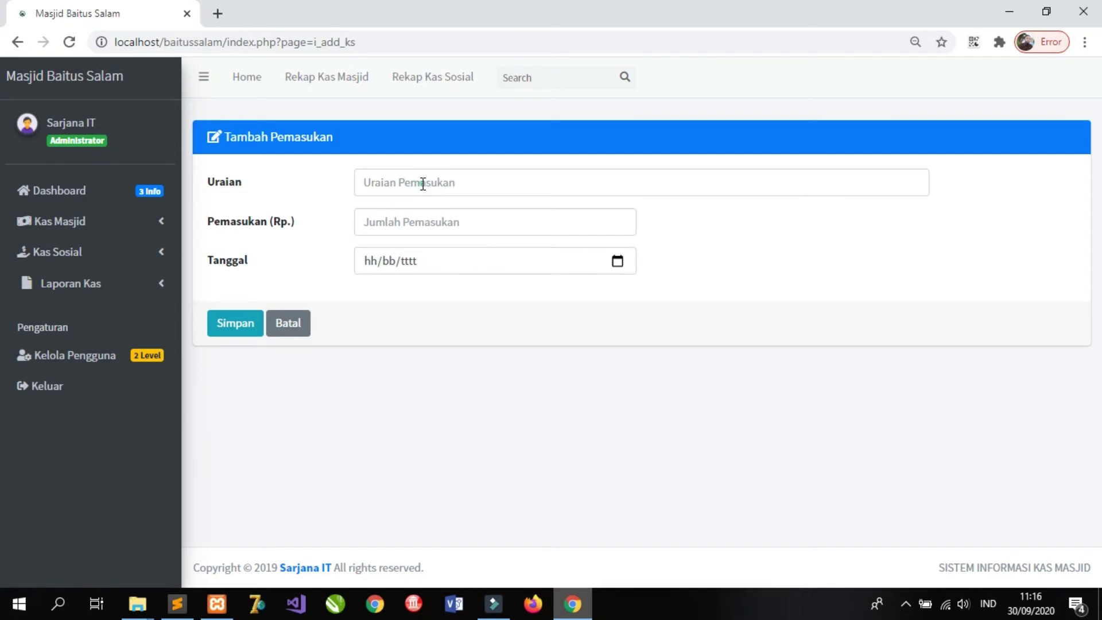
click(422, 182)
click(435, 183)
click(437, 222)
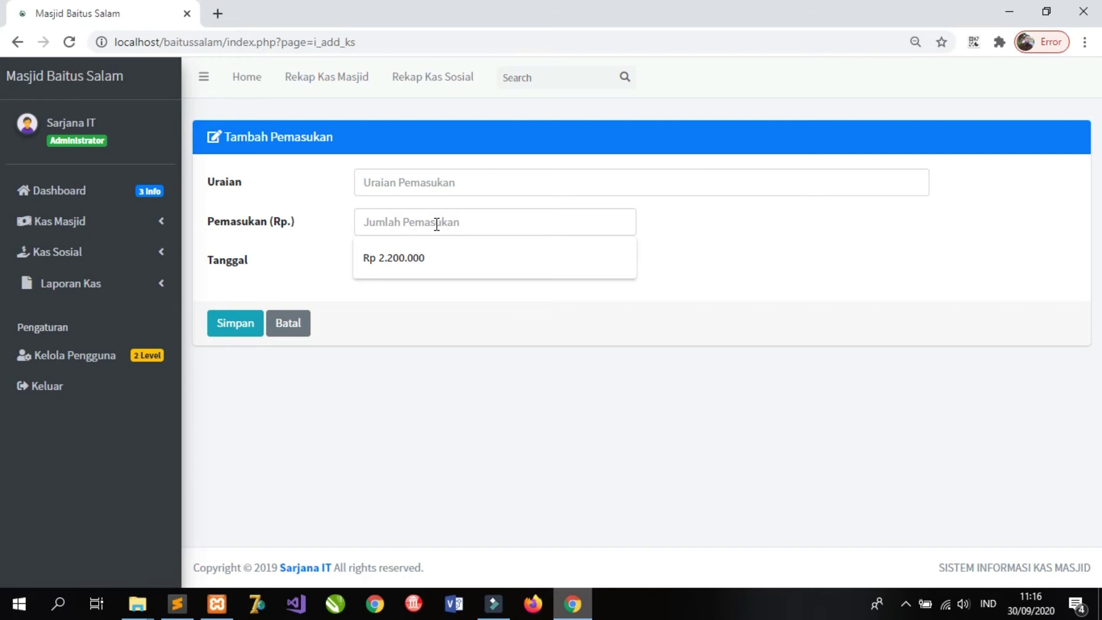
click(459, 395)
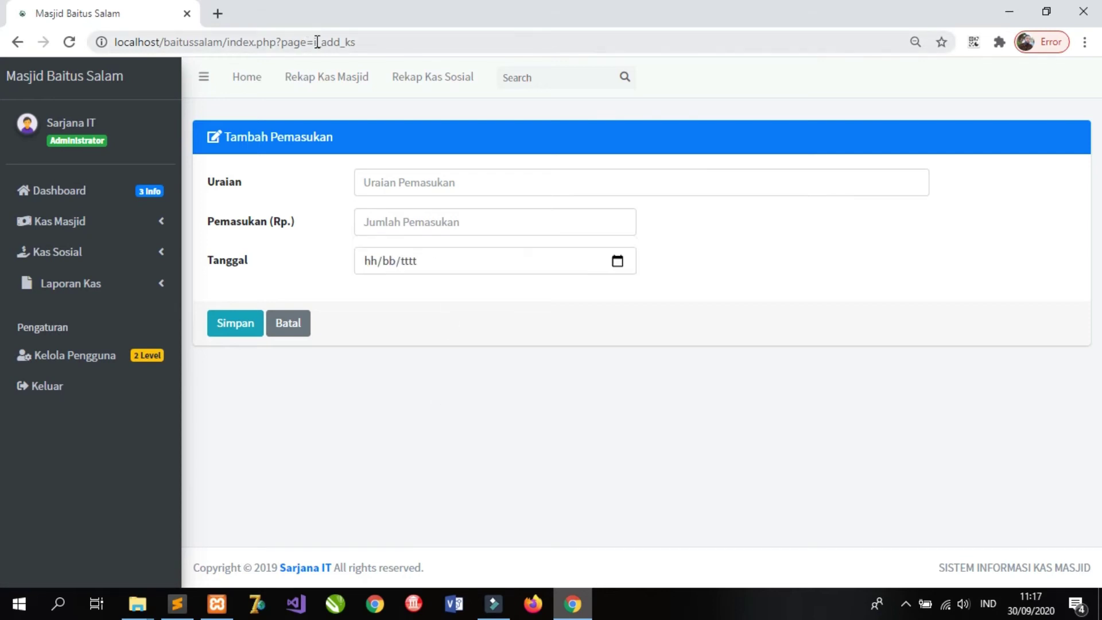
- Reload the Tambah Pemasukan form and enter the amount Rp 1.300.000 and the description Pemerintah Kabupaten Sleman
click(314, 42)
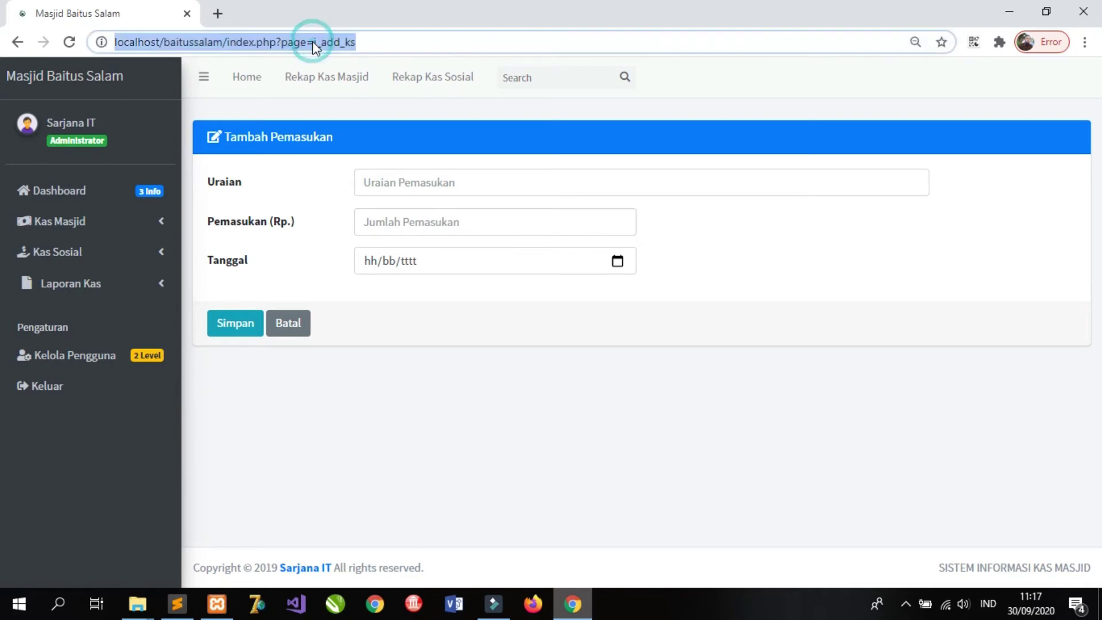
key(Return)
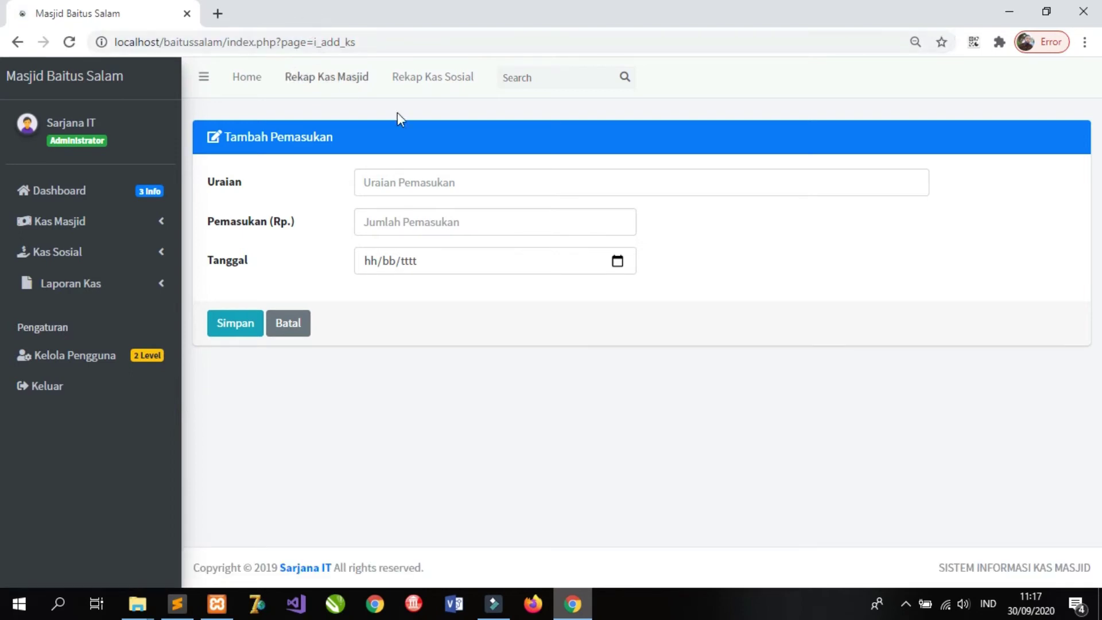
click(429, 221)
text(1)
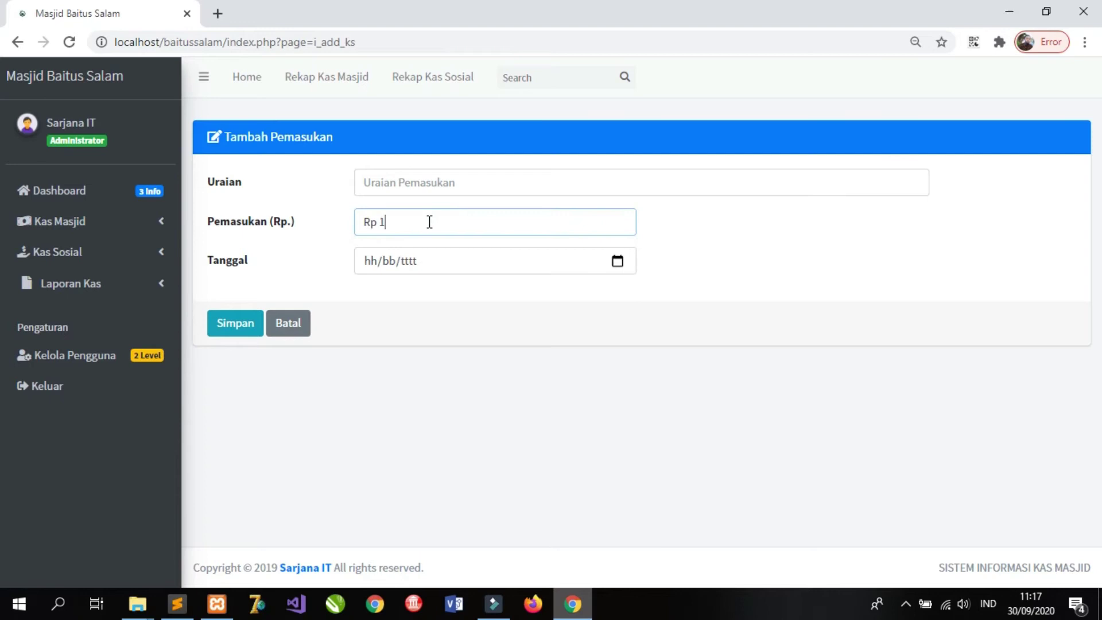
click(441, 182)
click(441, 182)
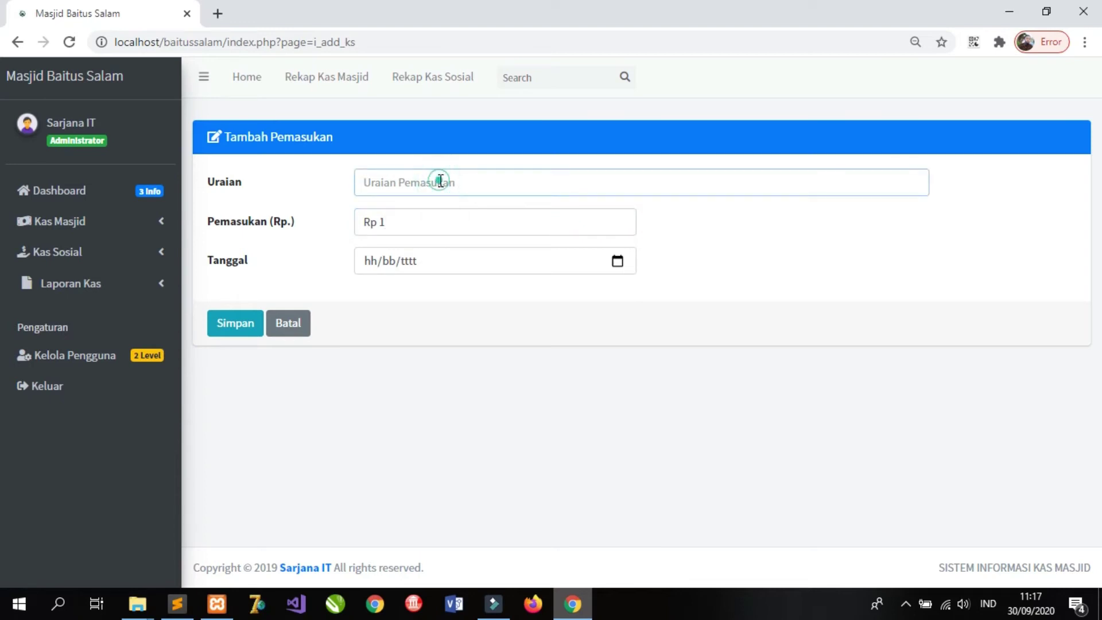
click(432, 222)
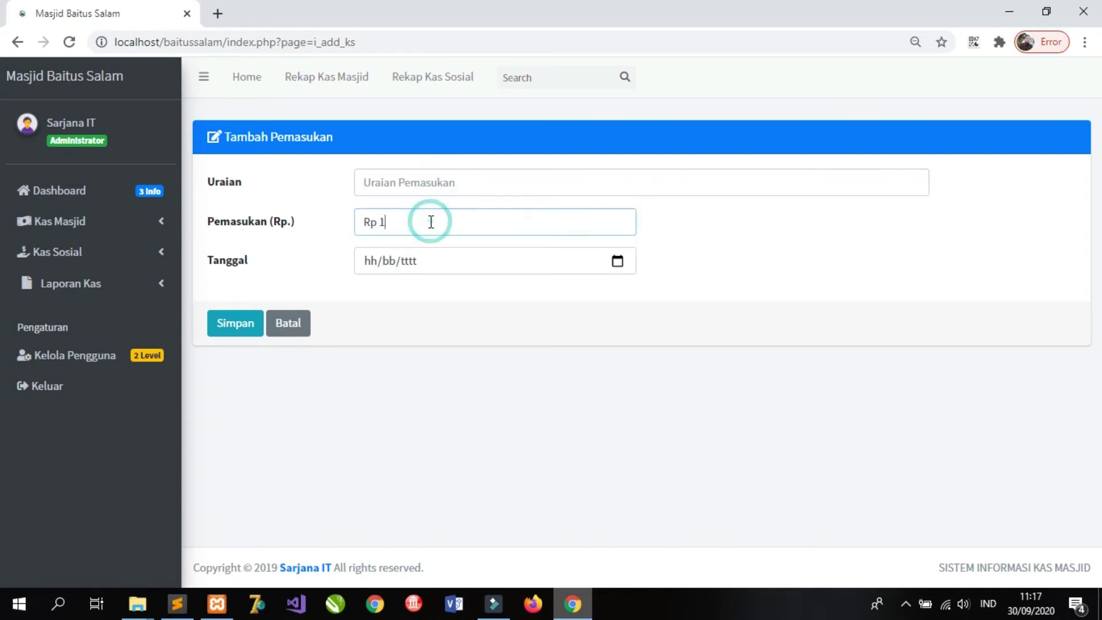
text(1.300.000)
click(438, 184)
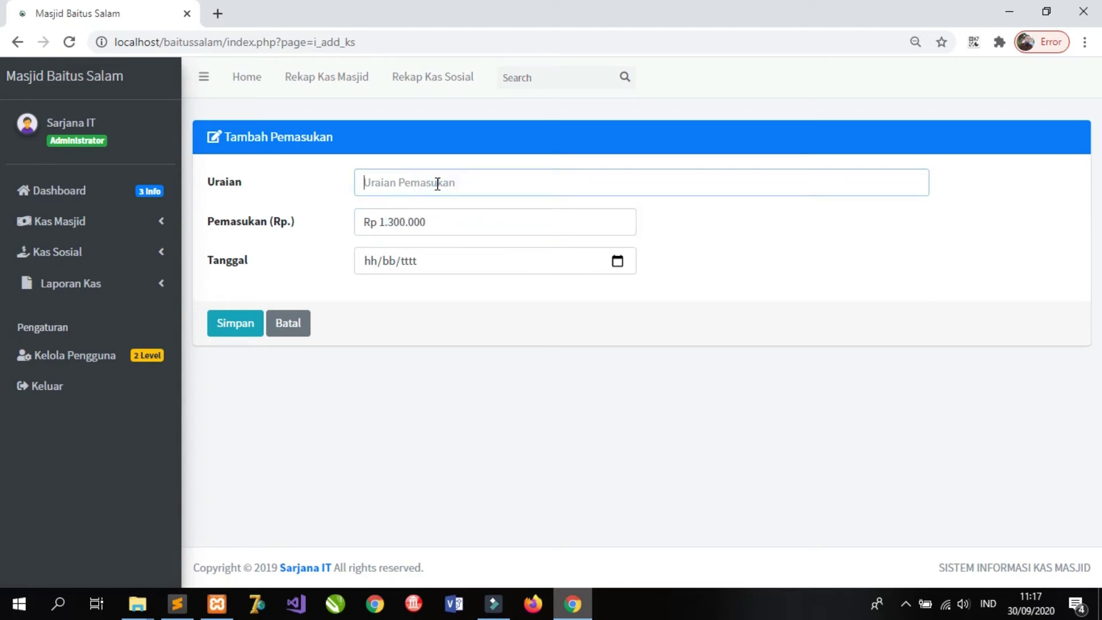
text(Pemerintah Kabupaten Sleman)
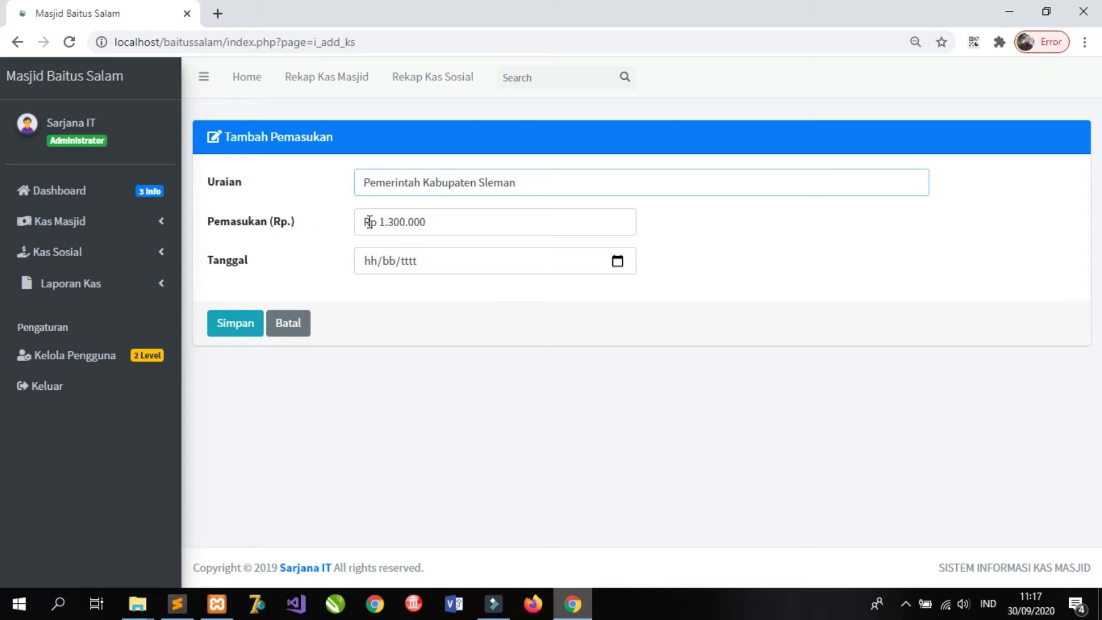
- Set the social income's date to 30/09/2020 and save the new entry
drag(431, 220, 393, 218)
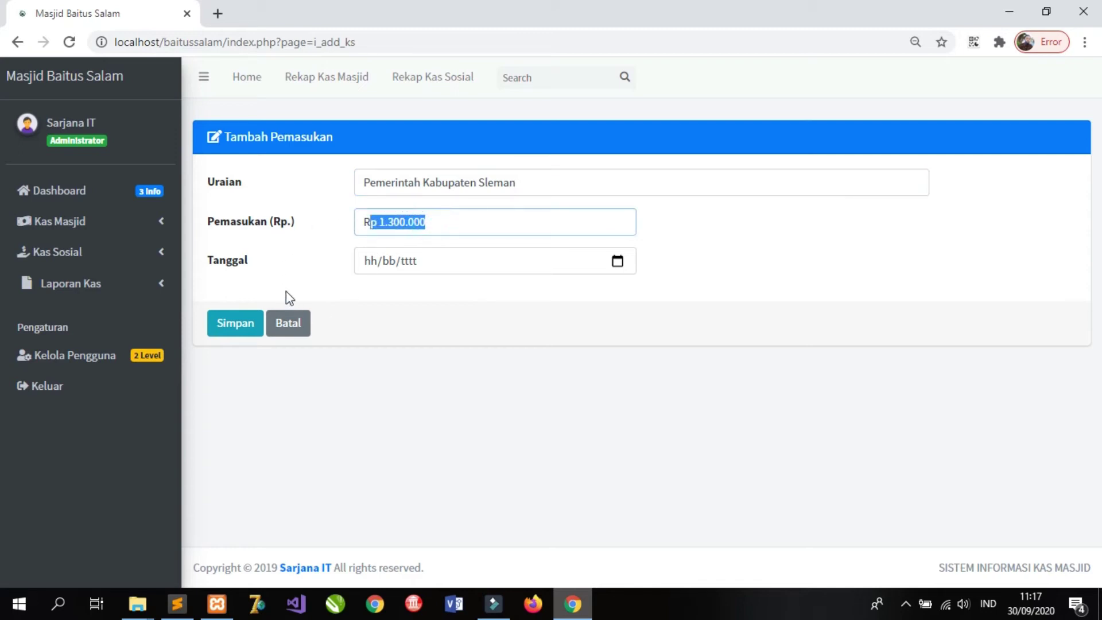
click(617, 262)
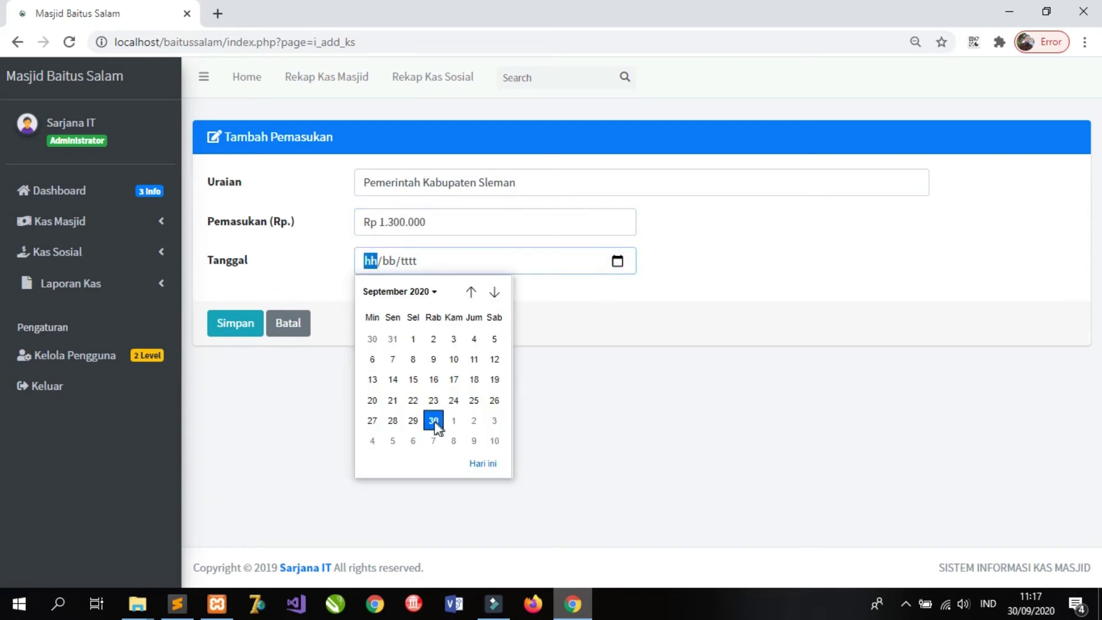
click(434, 421)
click(237, 326)
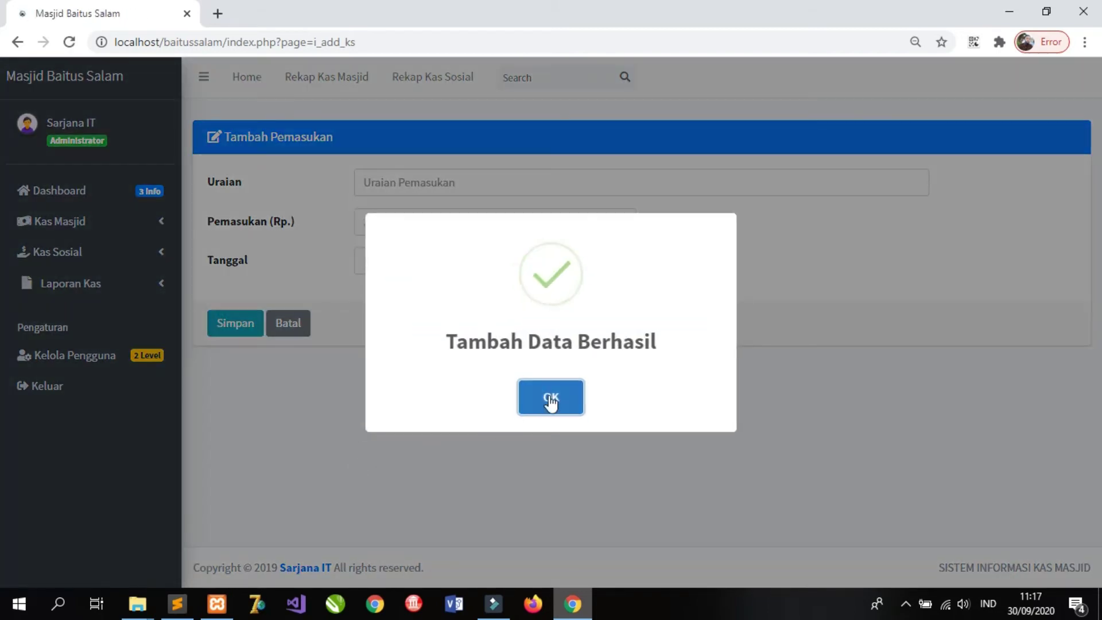
click(552, 399)
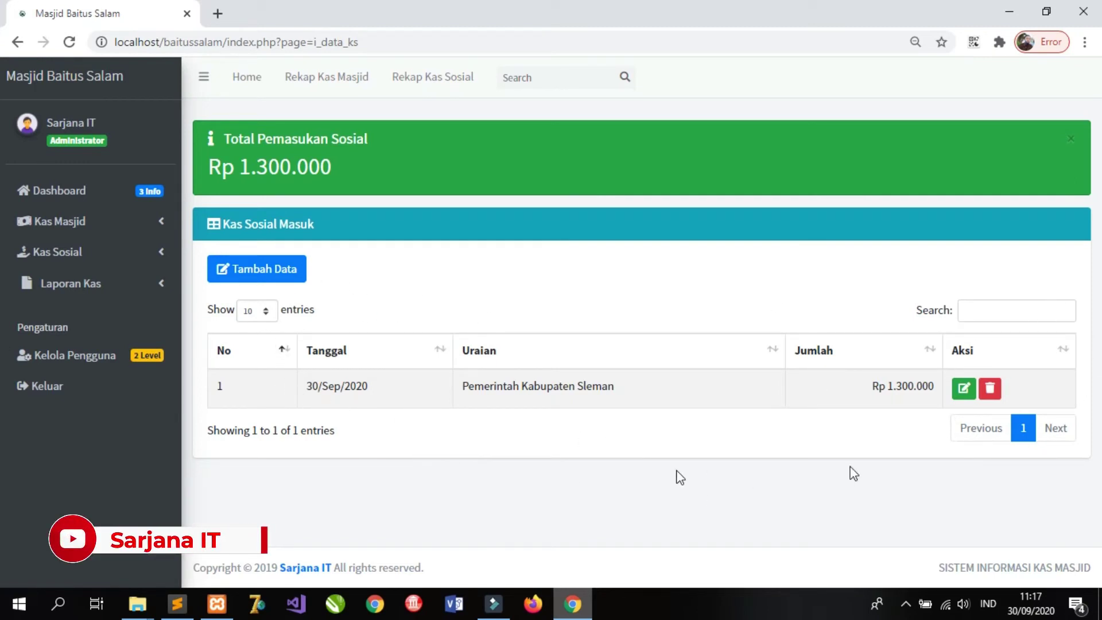
- Examine the date, description and amount of the recorded income in the Kas Sosial Masuk table
drag(308, 384, 368, 386)
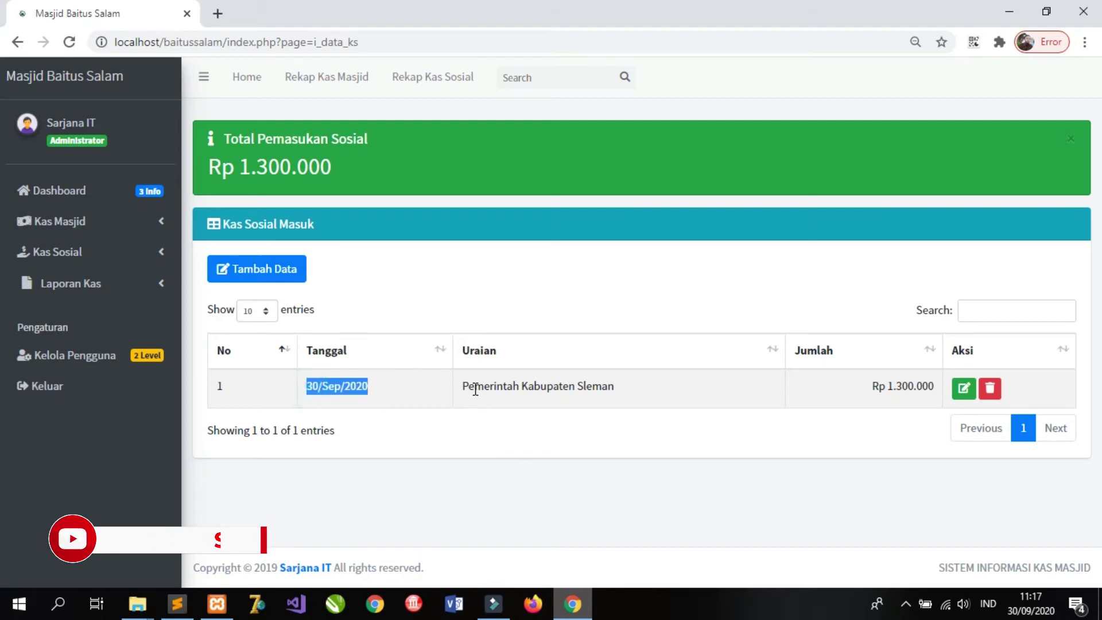
drag(475, 388, 620, 390)
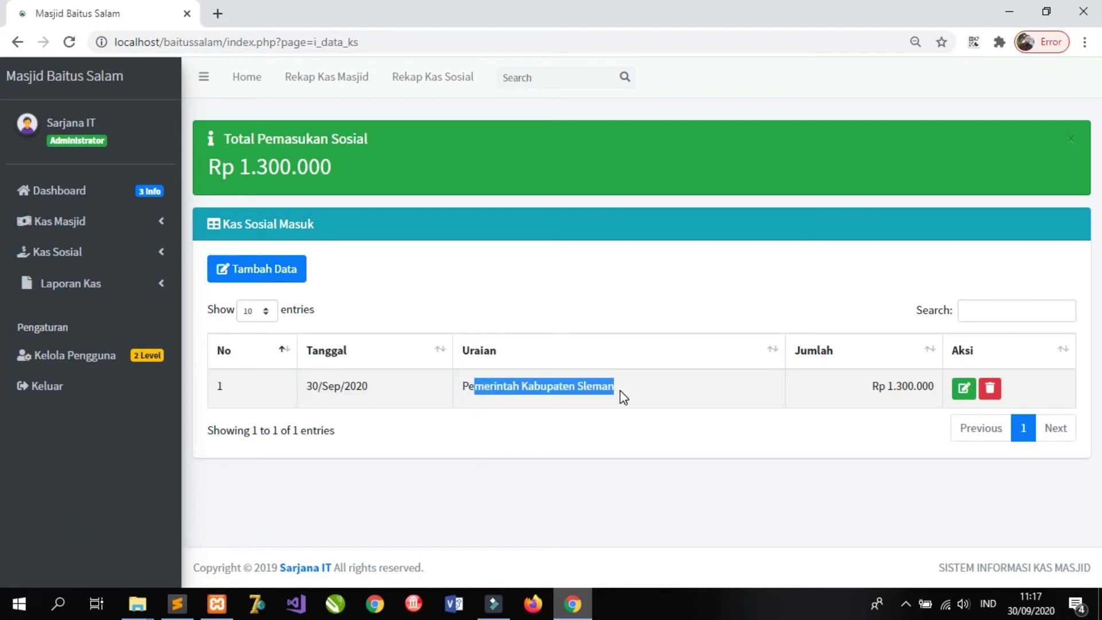
drag(877, 386, 935, 386)
click(890, 281)
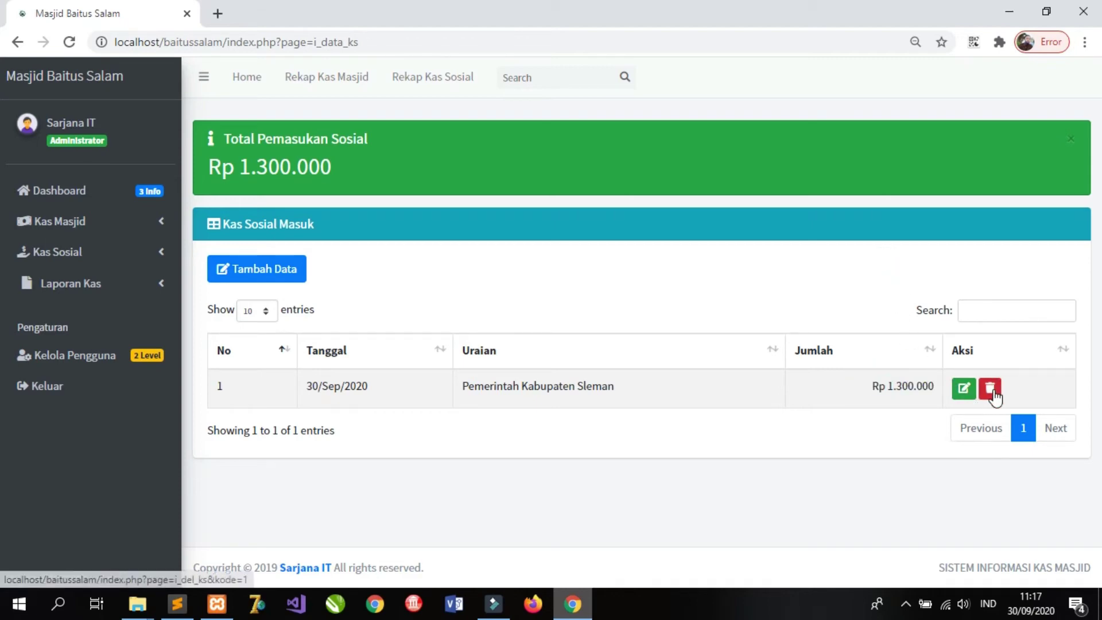
- Change the Pemerintah Kabupaten Sleman income amount to 1350000 and save the entry
click(965, 389)
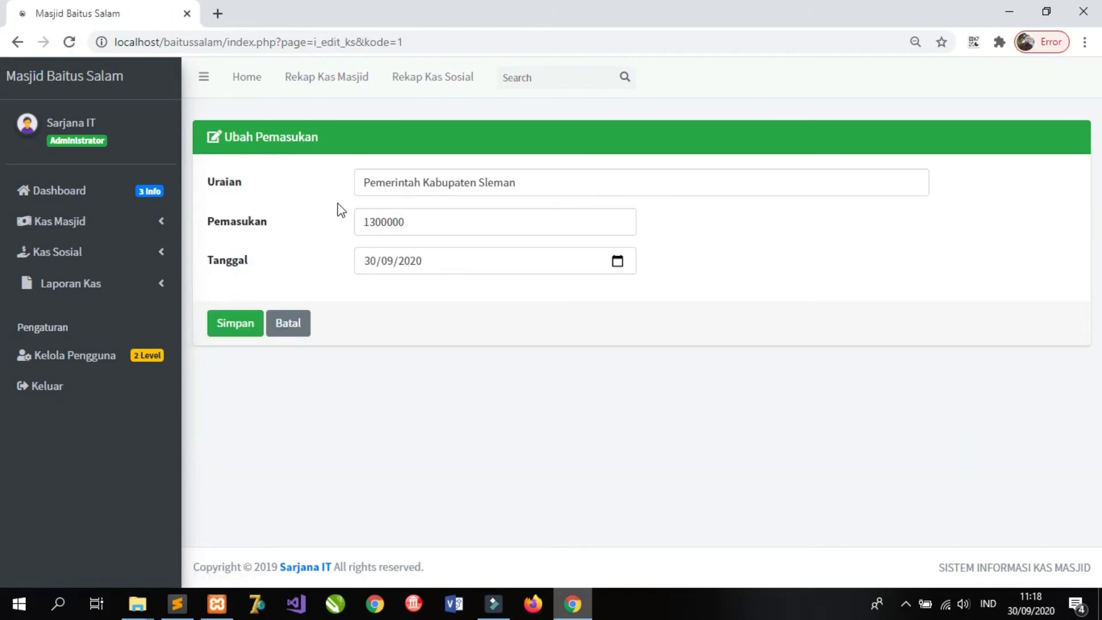
click(391, 222)
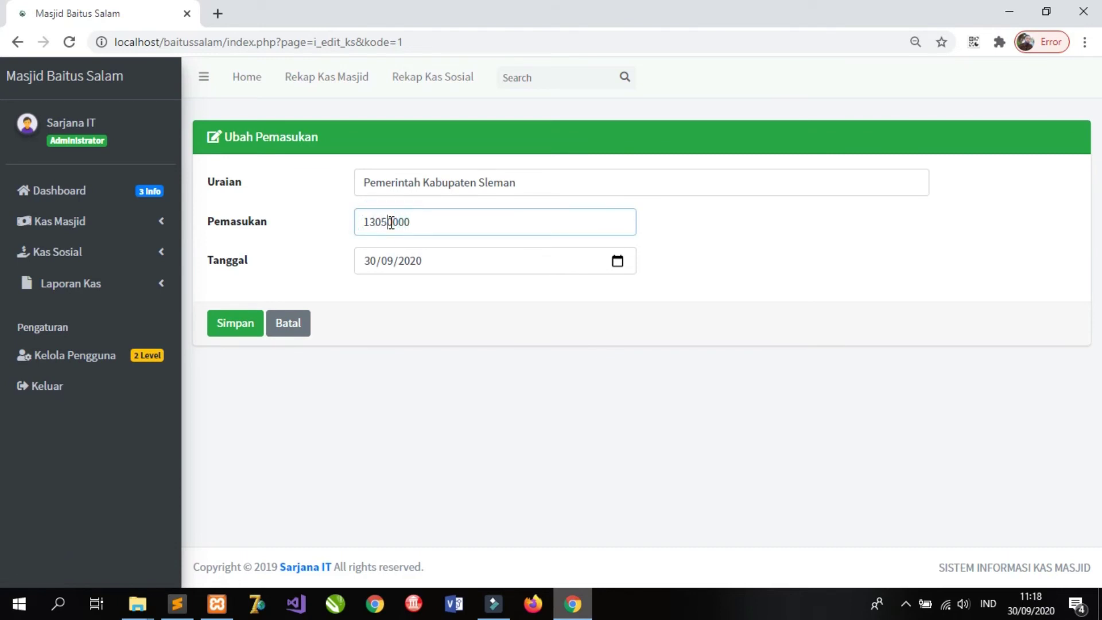
key(BackSpace)
key(BackSpace)
text(5)
click(239, 326)
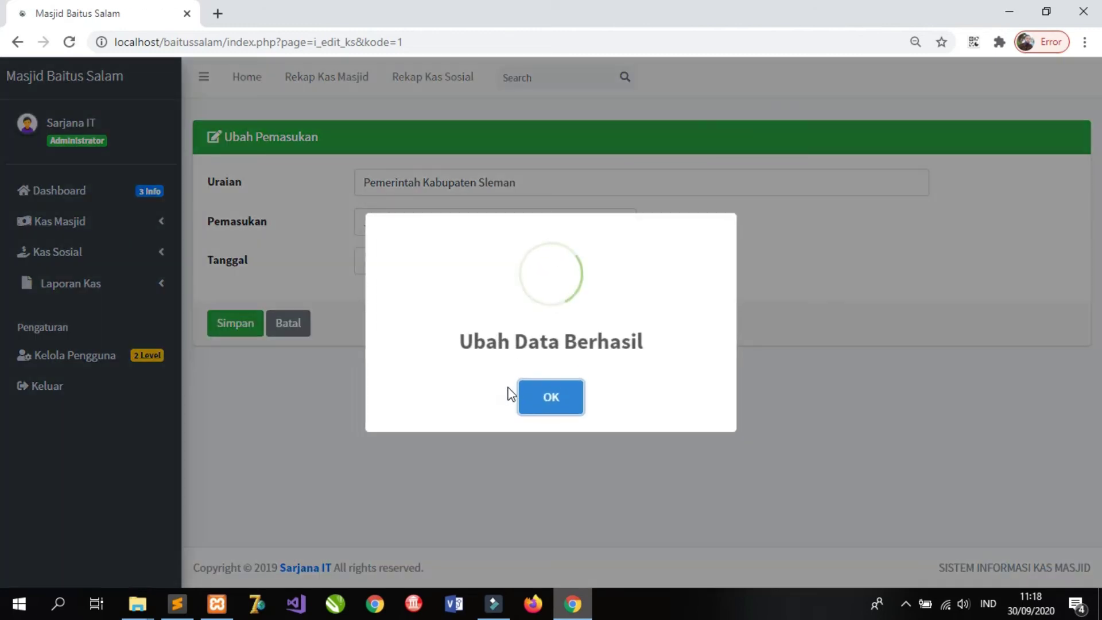
click(548, 398)
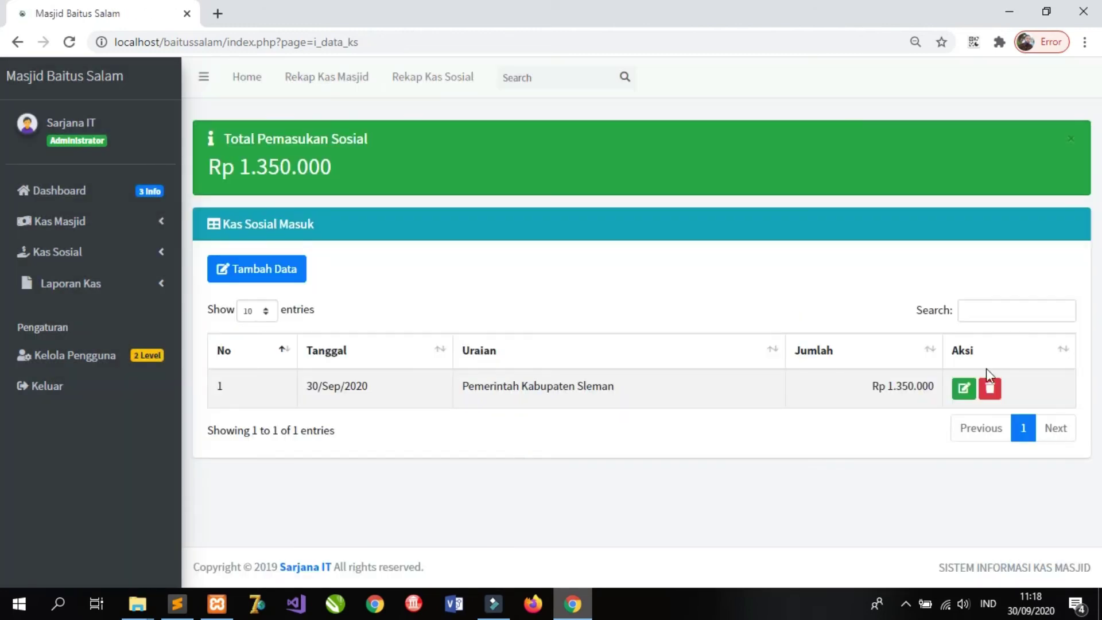
- Open the Kas Sosial Pengeluaran page and start a new expense entry
click(106, 256)
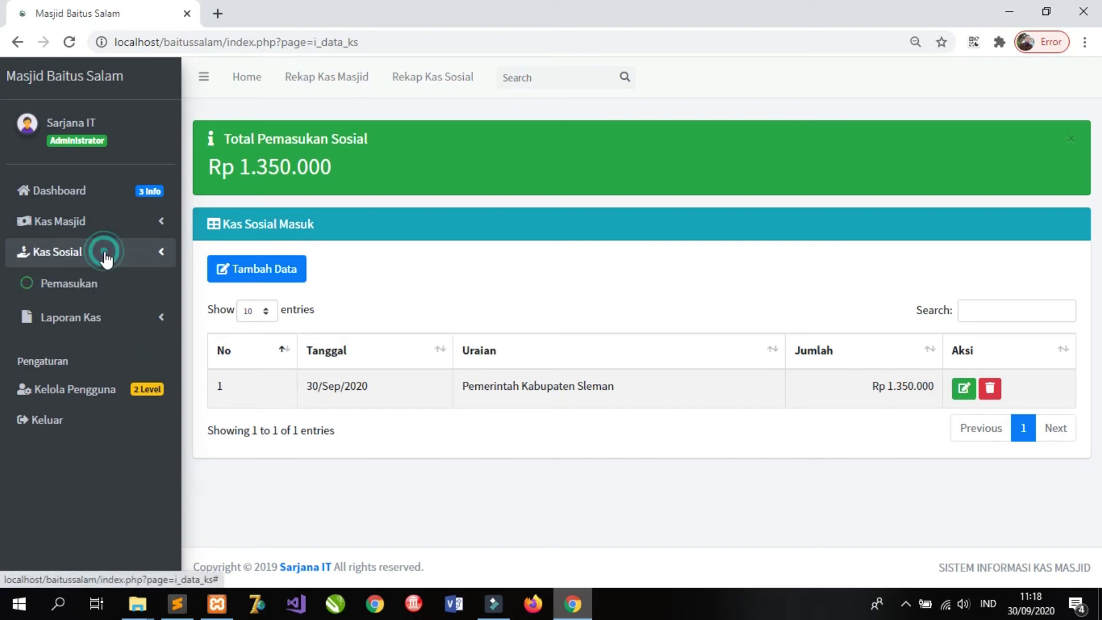
click(67, 316)
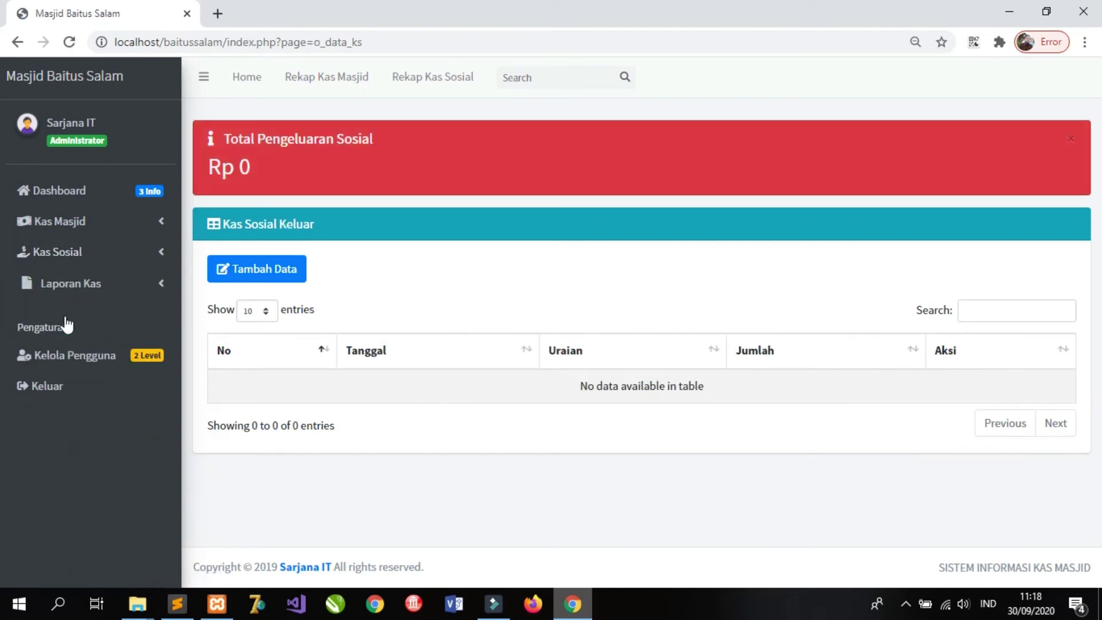
click(270, 275)
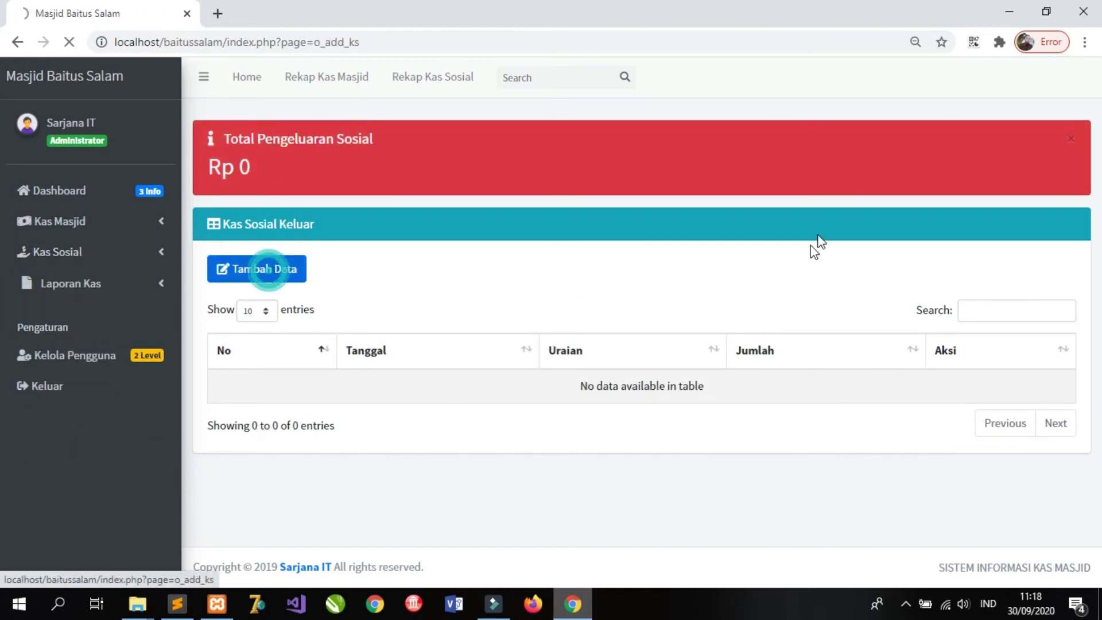
- Enter the expense description Bantu Korban Bencana Gempa Lombok with an amount of Rp 1.200.000
click(438, 184)
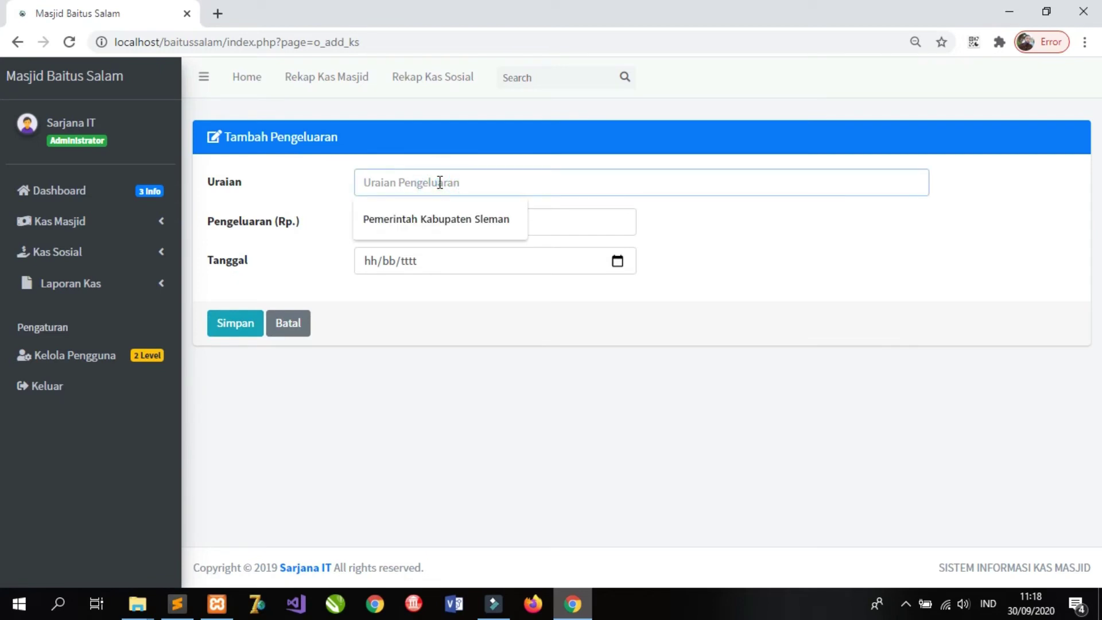
text(B)
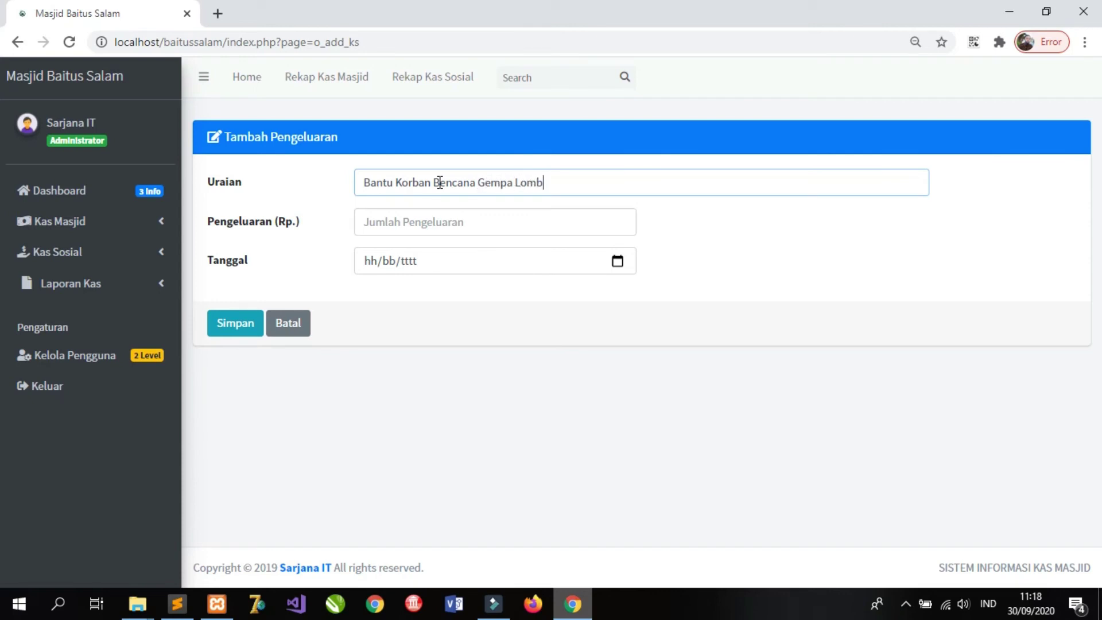
click(435, 230)
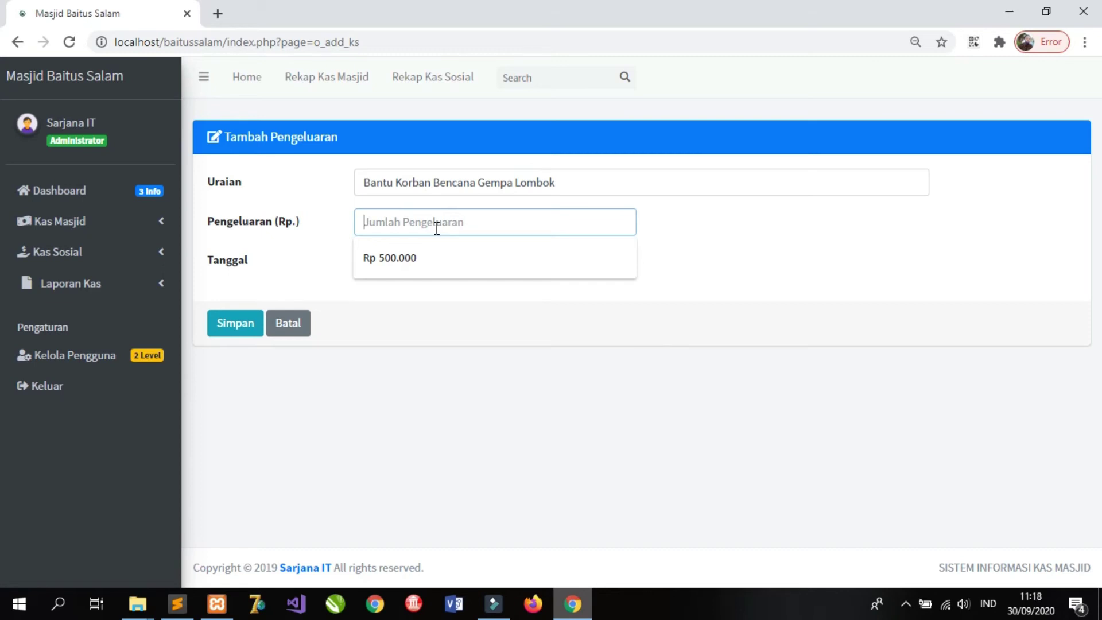
text(1.200.000)
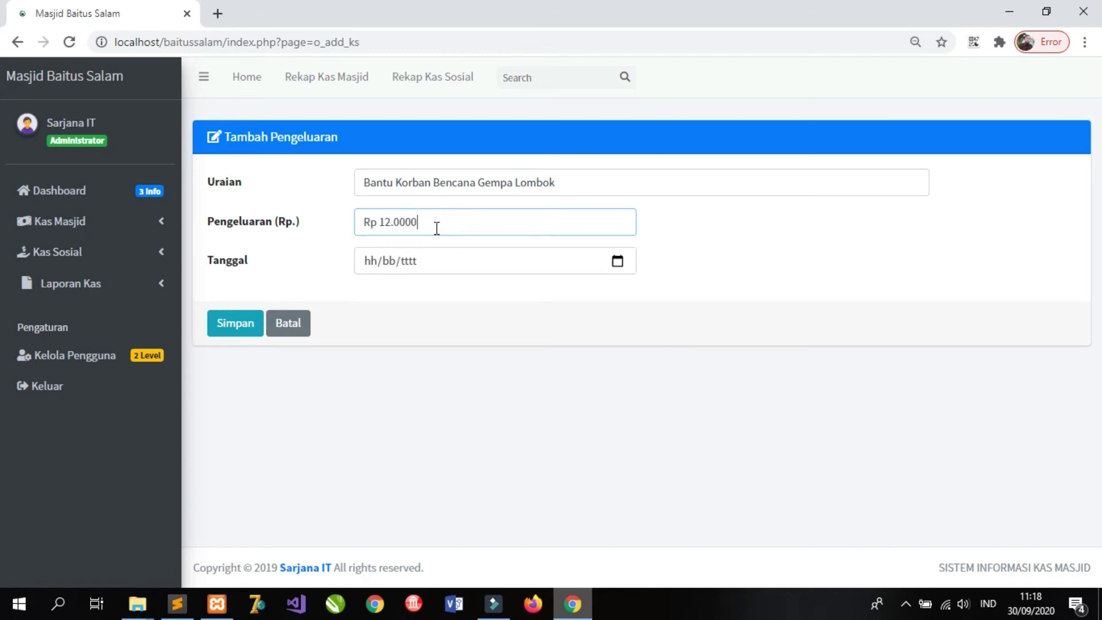
- Set the social expense's date to 29/09/2020 and save the new entry
click(617, 261)
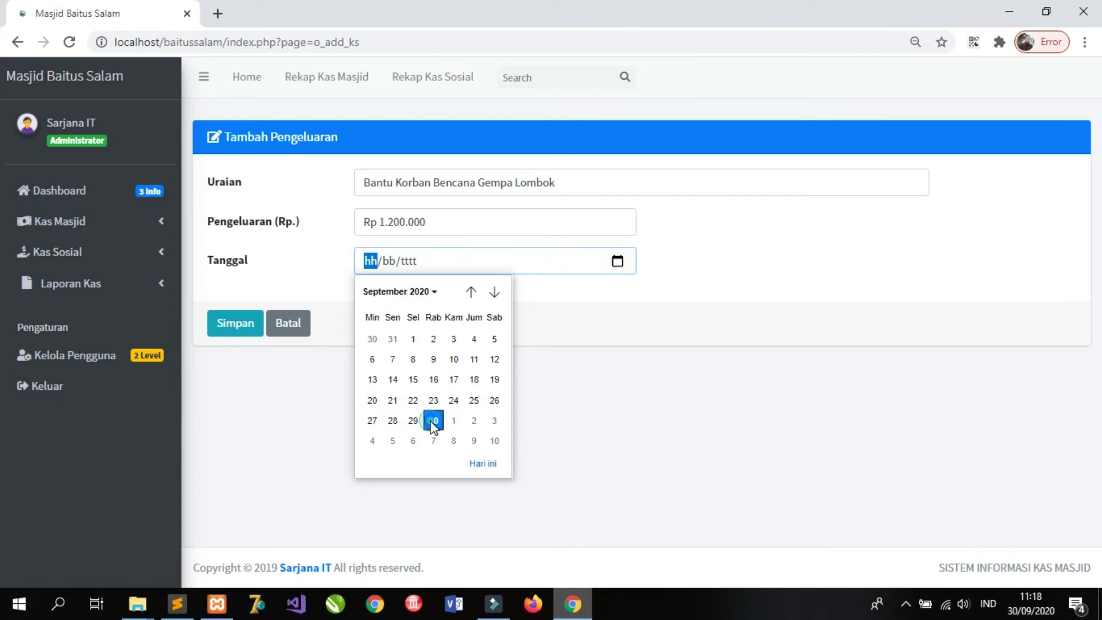
click(432, 422)
click(628, 259)
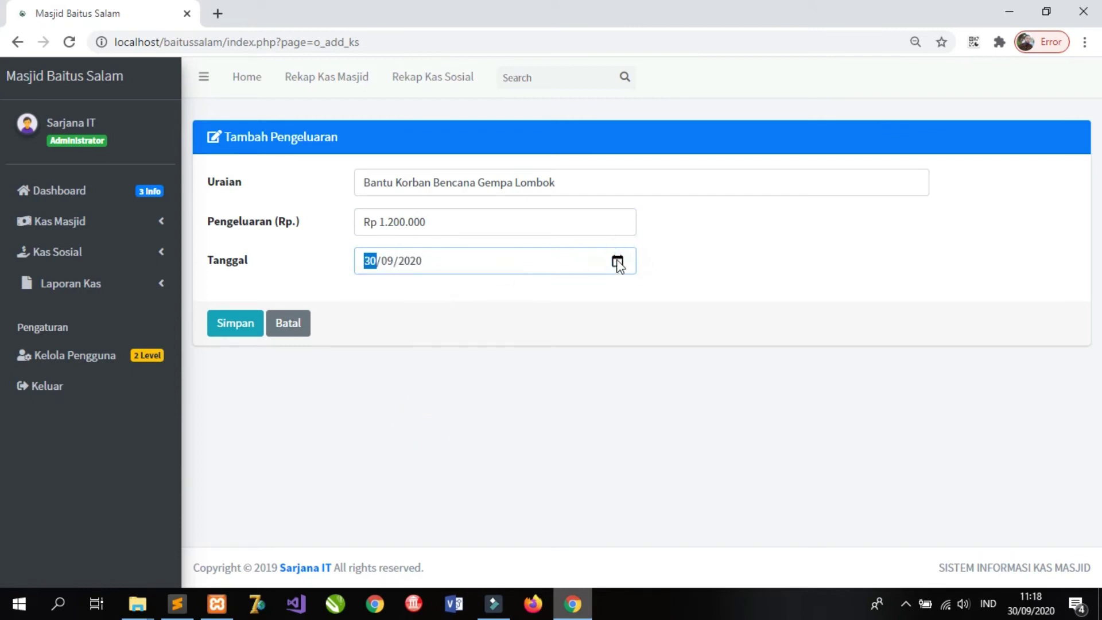
click(618, 262)
click(410, 419)
click(235, 319)
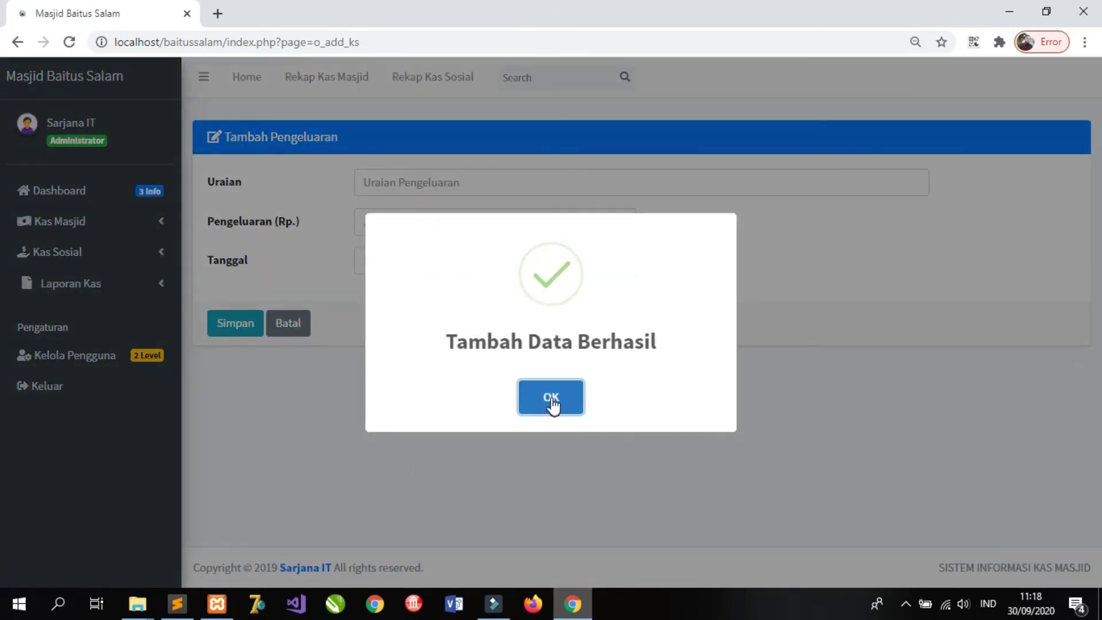
click(551, 398)
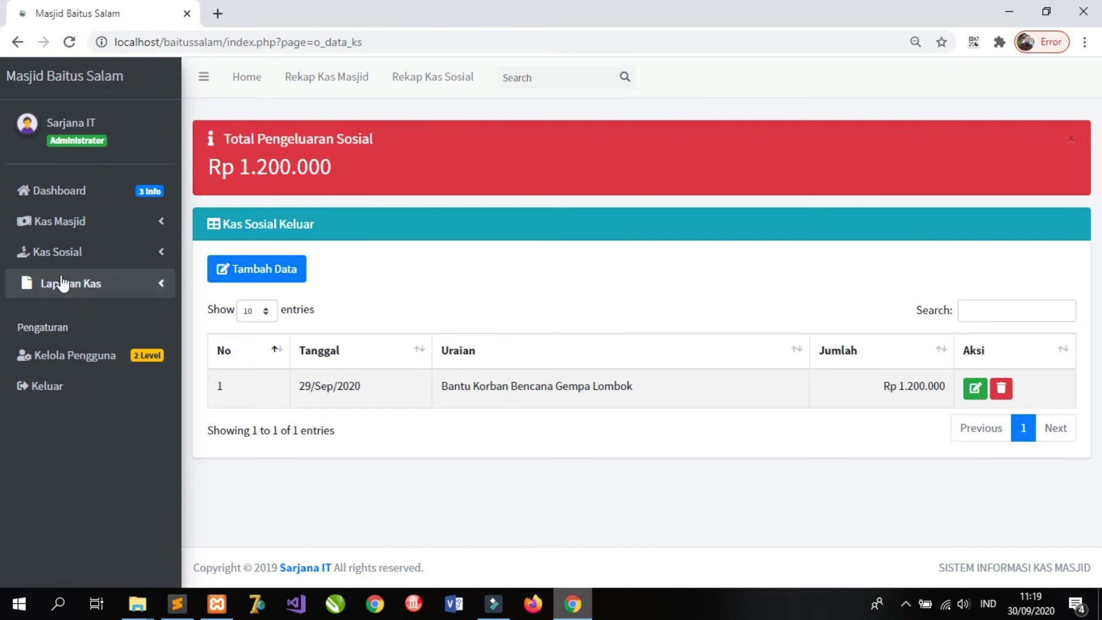
- Open the Laporan Kas Sosial page and generate the print report covering all social cash transactions
click(101, 287)
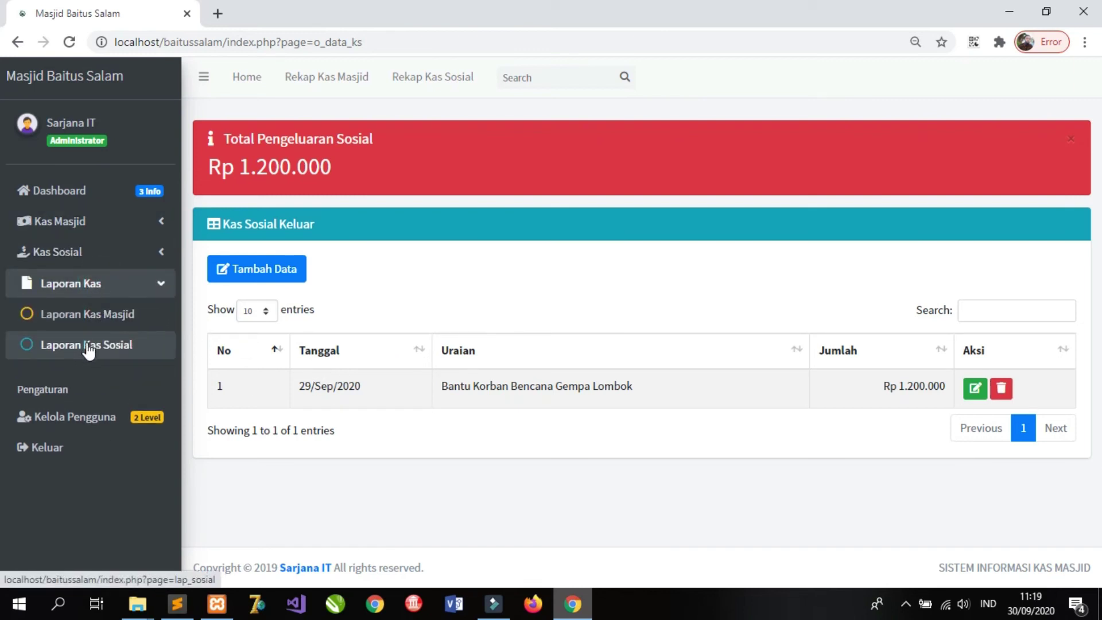
click(88, 348)
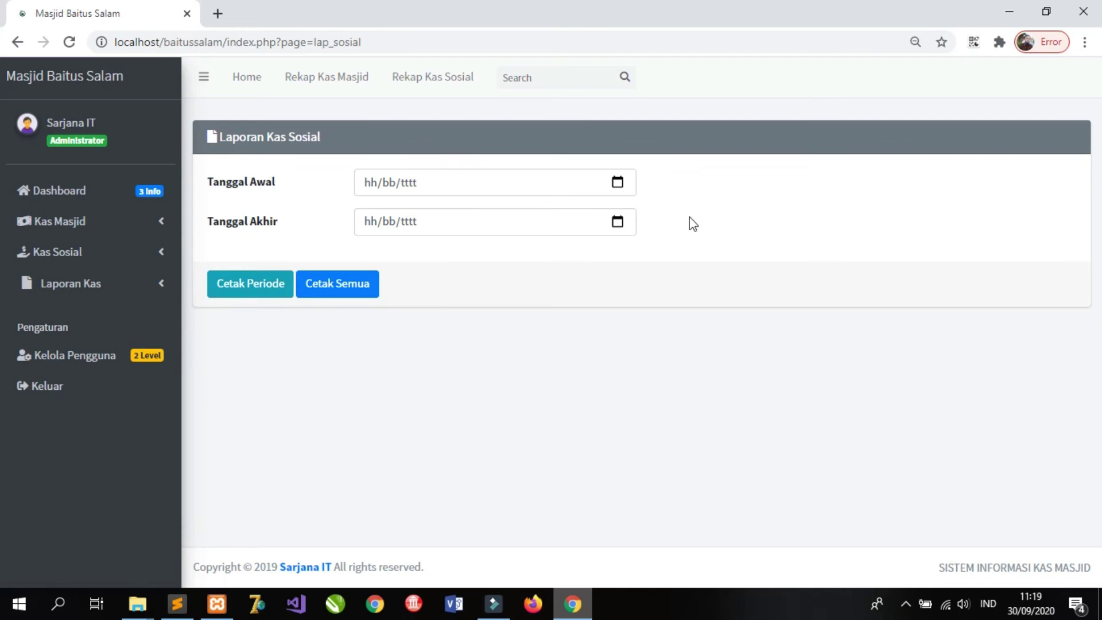
click(356, 286)
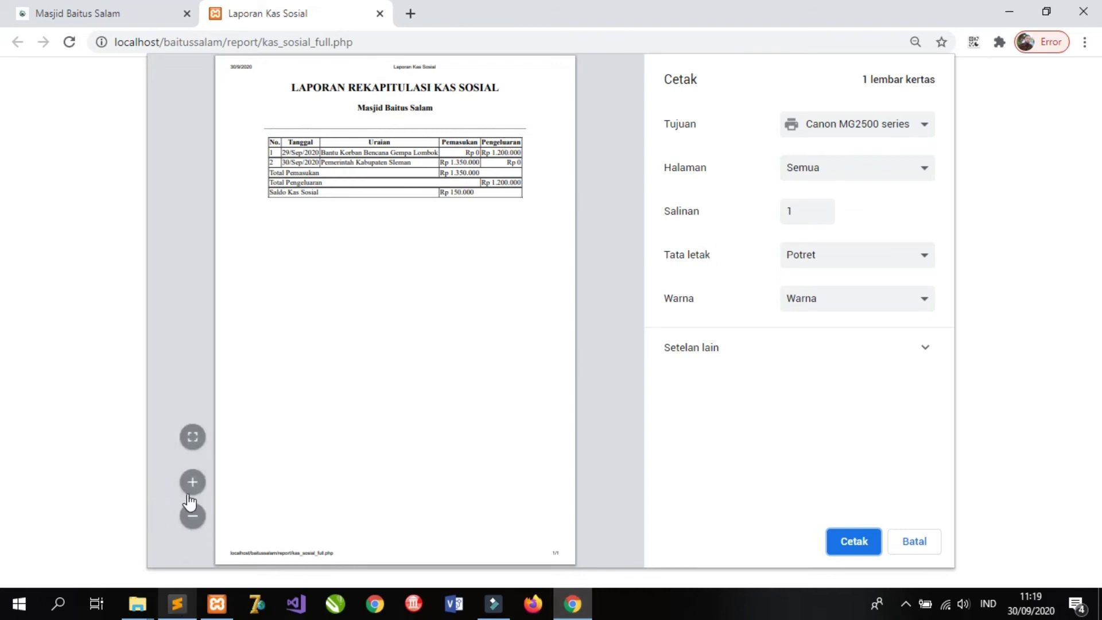
- Examine the Tanggal, Uraian, Pemasukan and Pengeluaran columns in the social cash report preview
click(192, 482)
click(193, 482)
click(192, 482)
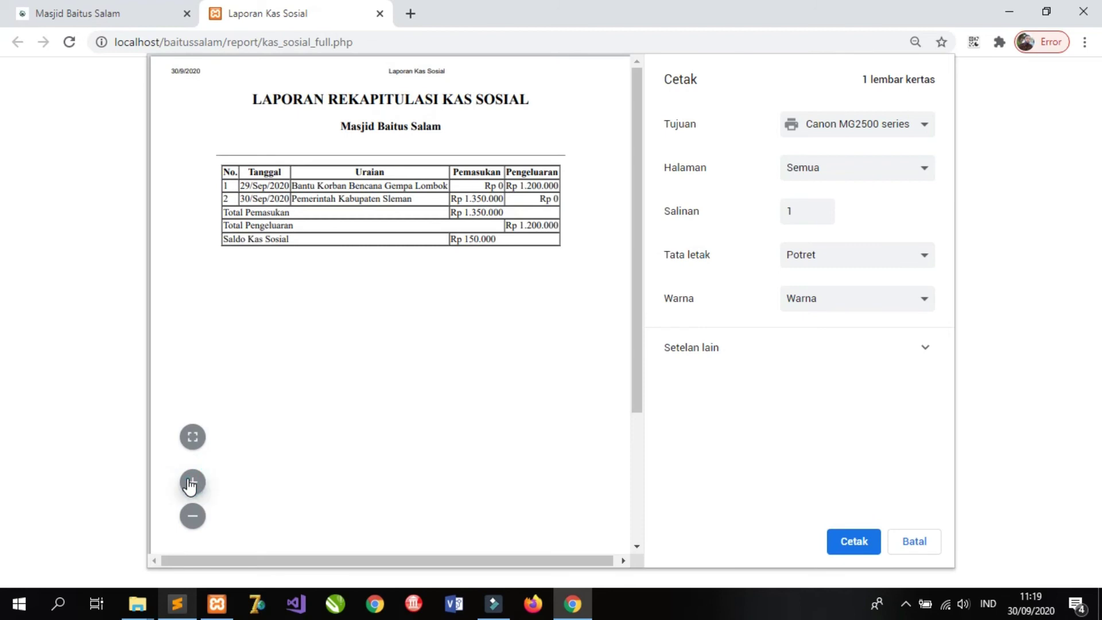
click(192, 483)
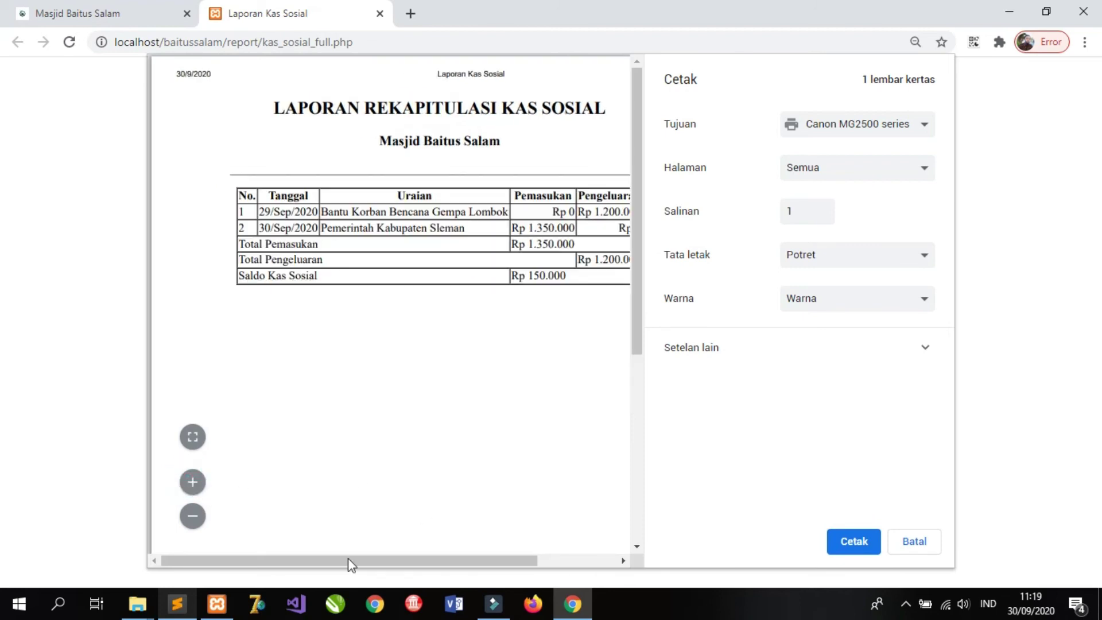
drag(314, 560, 367, 569)
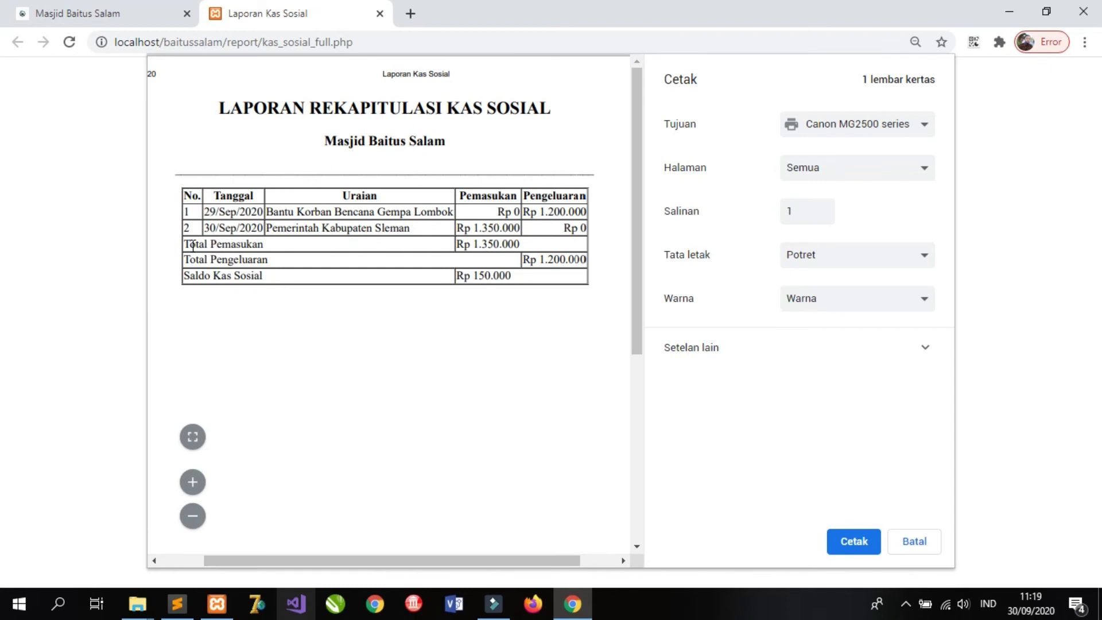
double_click(221, 196)
click(320, 193)
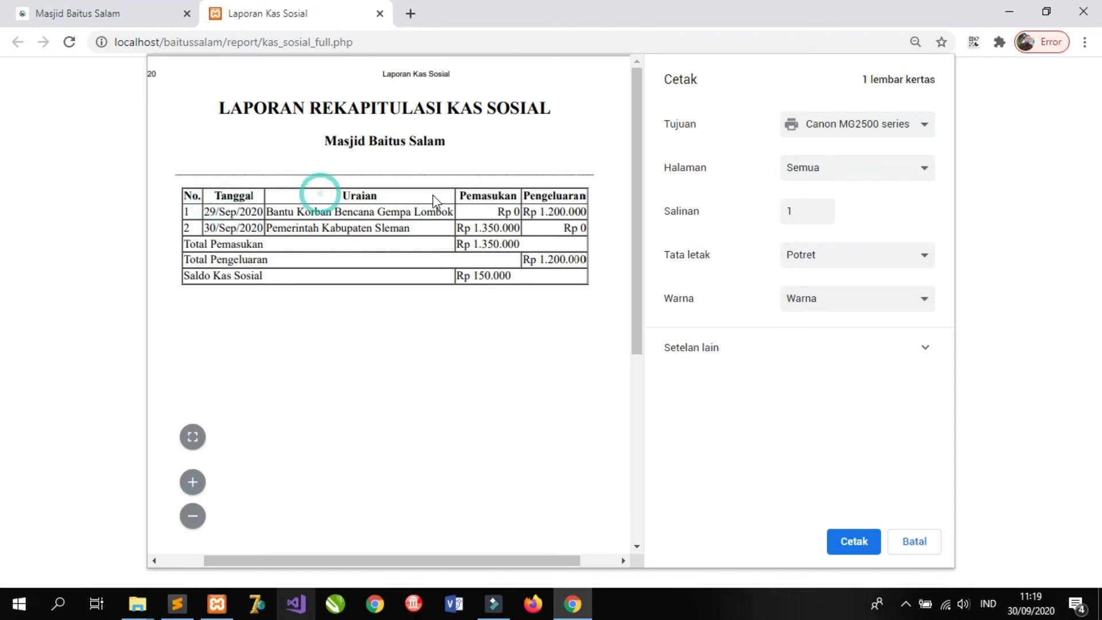
double_click(475, 194)
drag(542, 195, 609, 201)
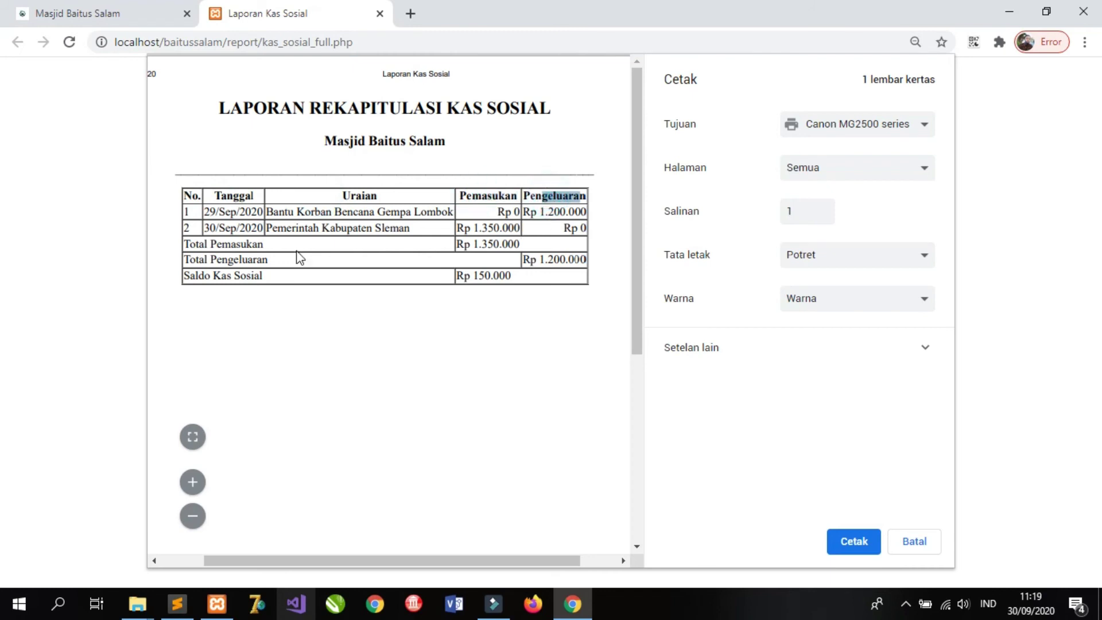
- Check the report's total income, total expense and Saldo Kas Sosial, and close the report
triple_click(464, 244)
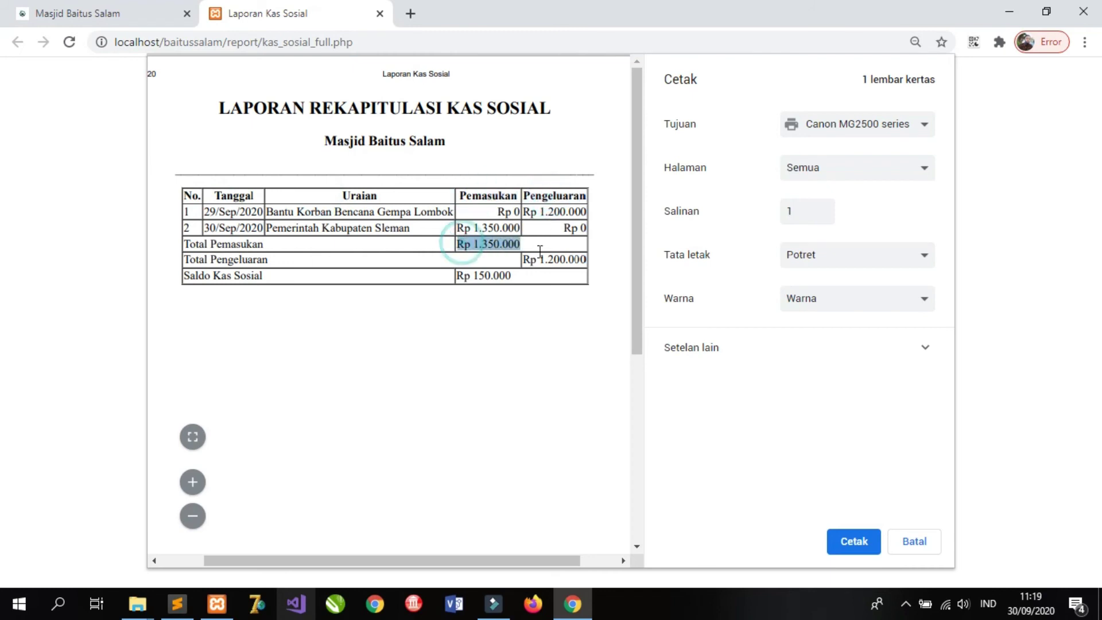
triple_click(524, 260)
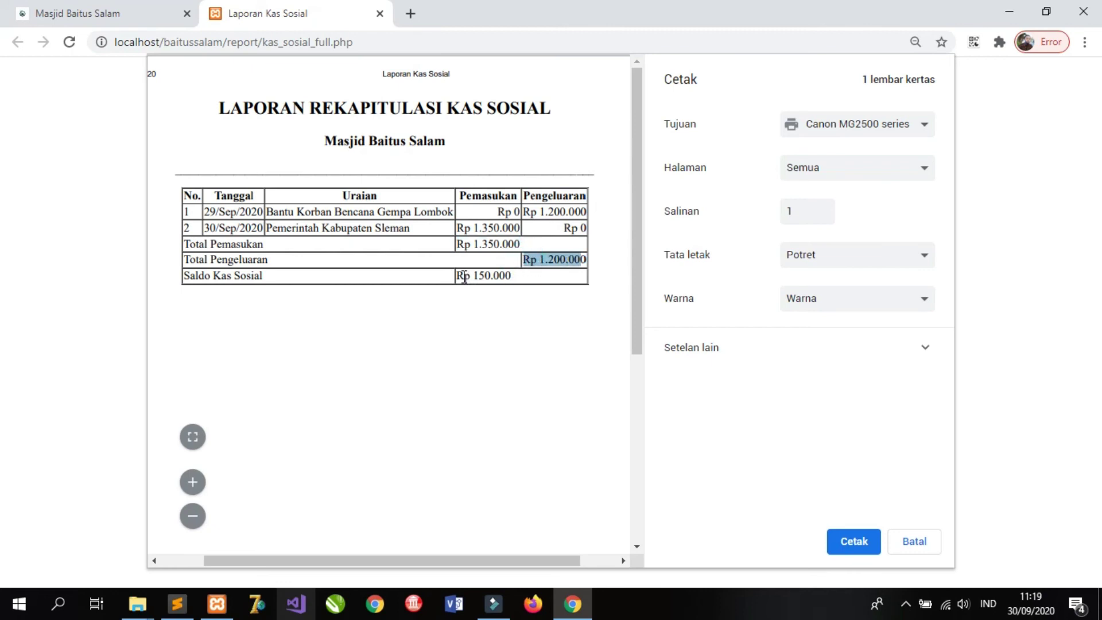
drag(459, 276, 508, 278)
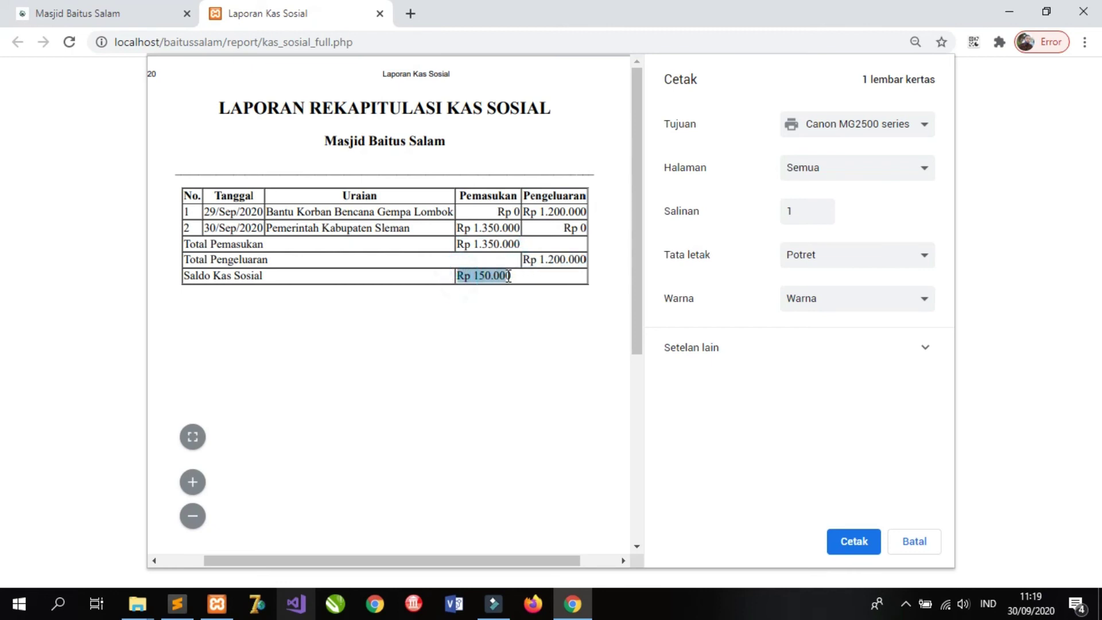
click(501, 277)
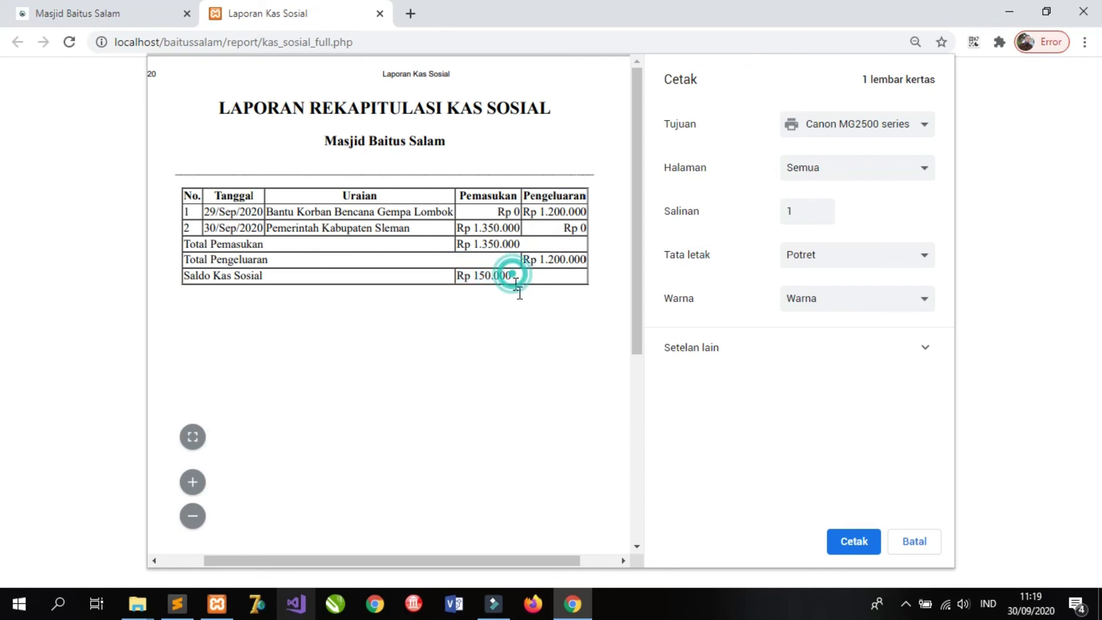
click(379, 13)
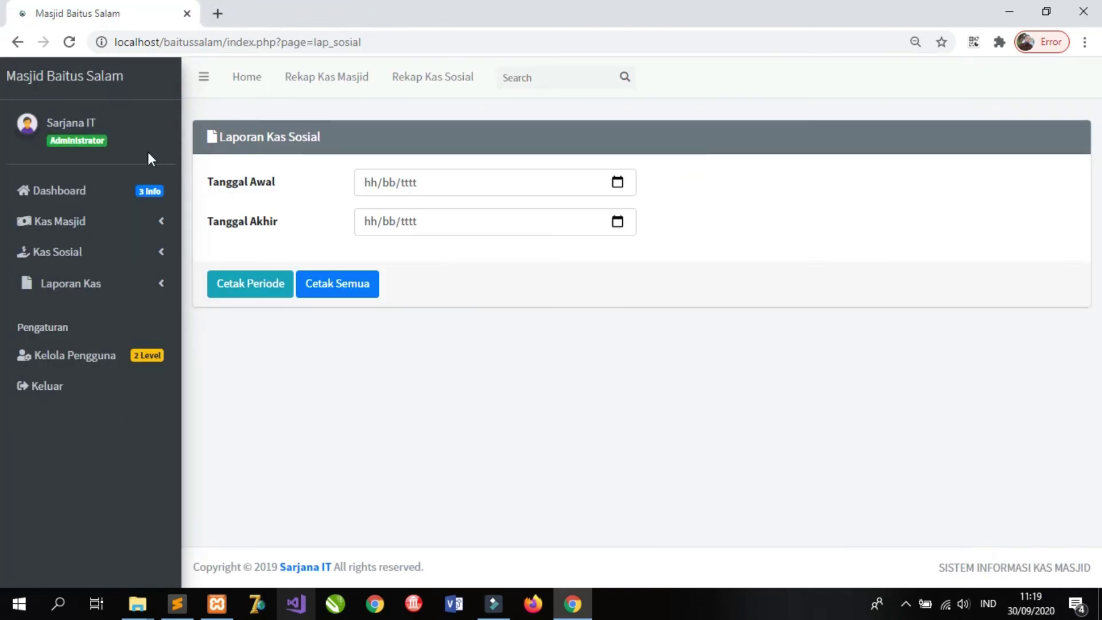
- Return to the Dashboard and check the mosque and social cash balances
click(50, 190)
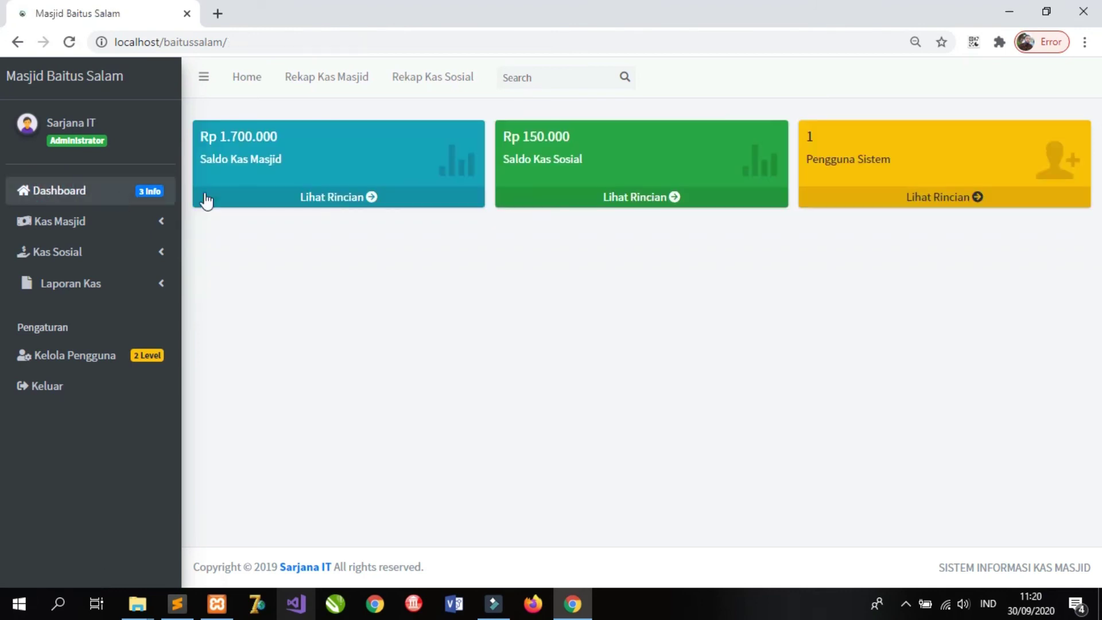
drag(223, 137, 280, 139)
click(277, 226)
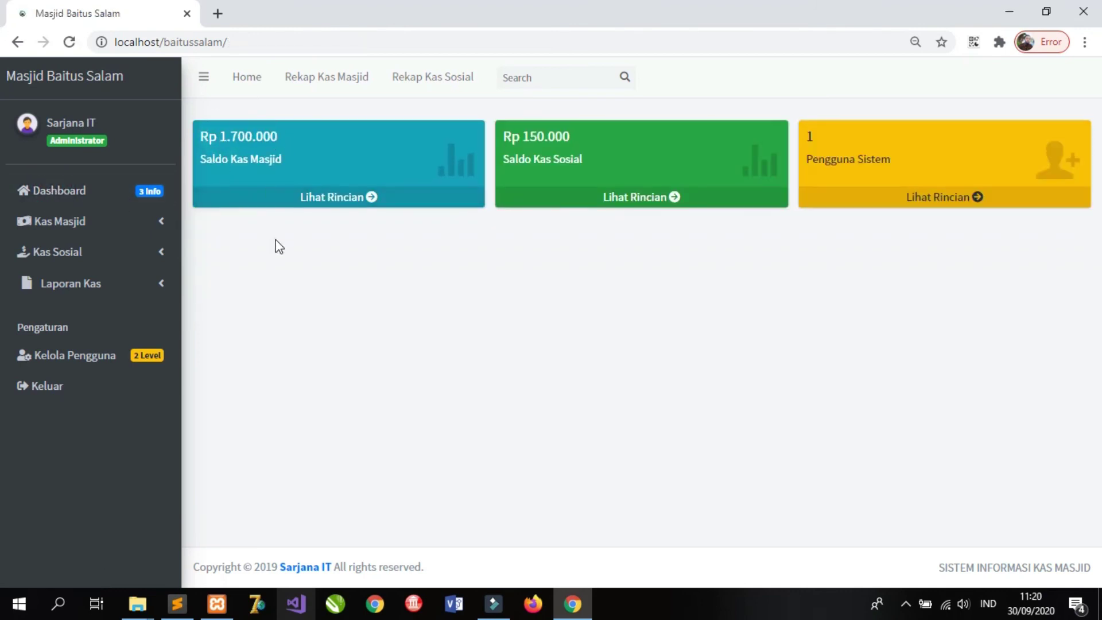
drag(200, 138, 301, 145)
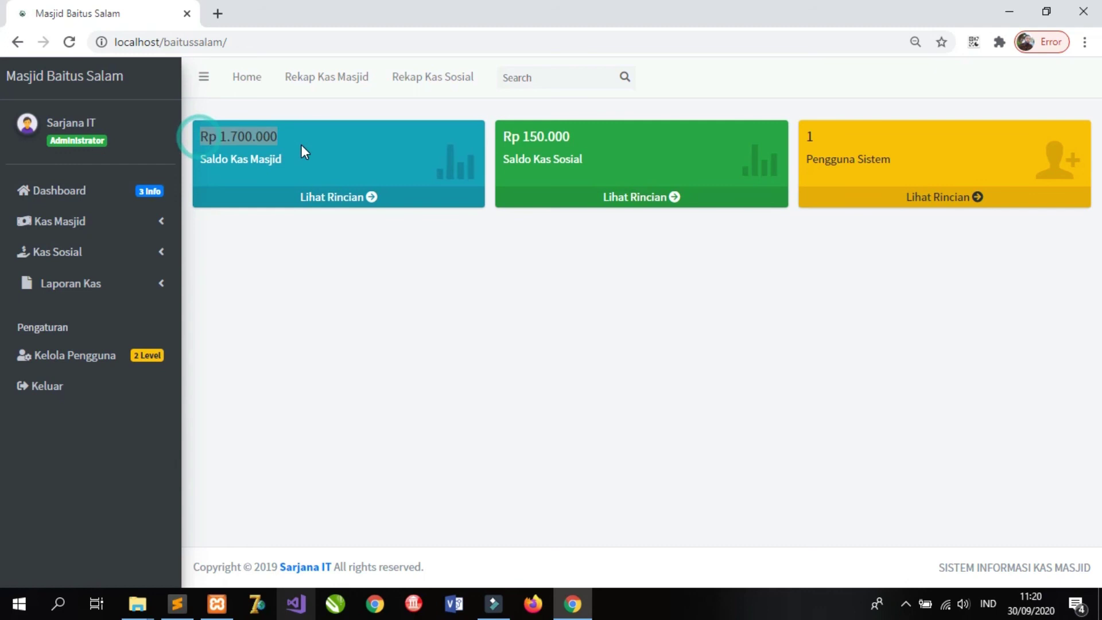
click(261, 258)
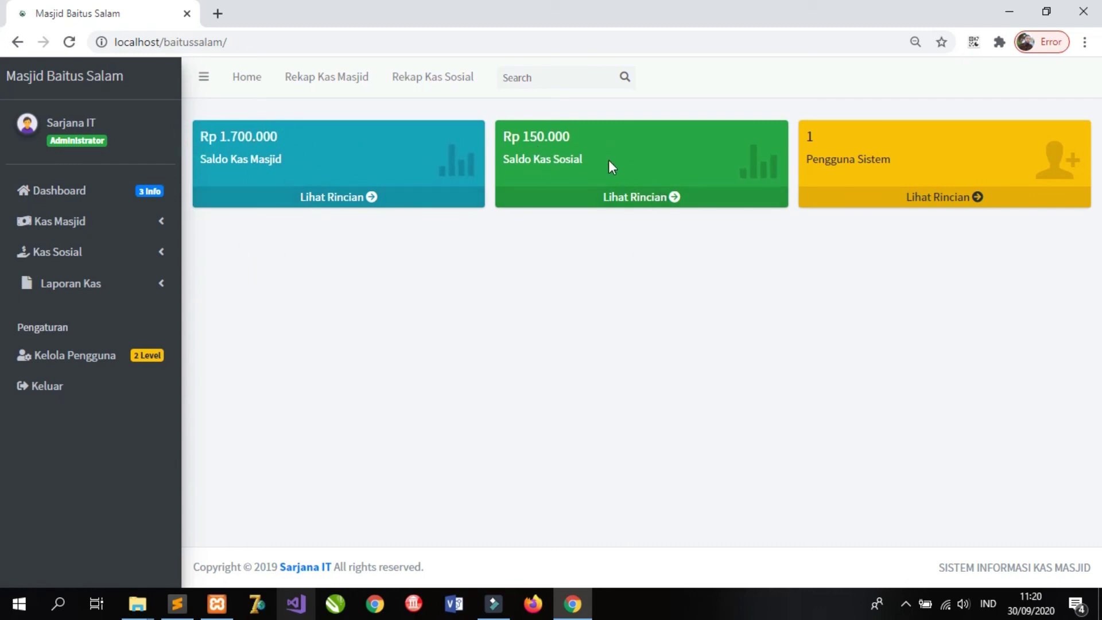
- Open the Kelola Pengguna page and start a new user entry with a freshly loaded form
click(55, 359)
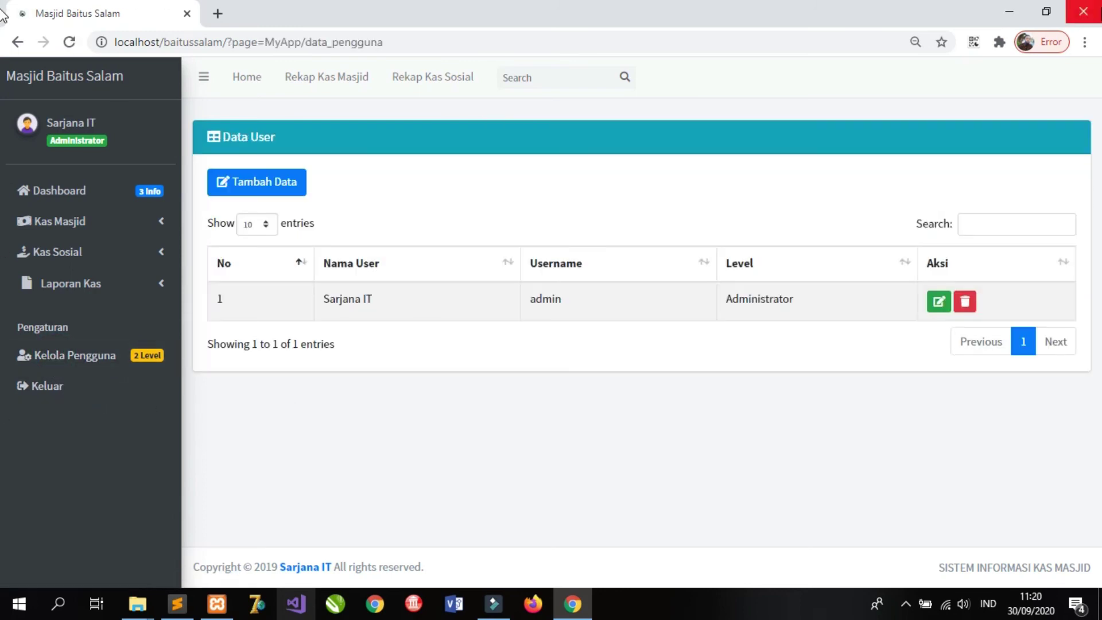
click(253, 185)
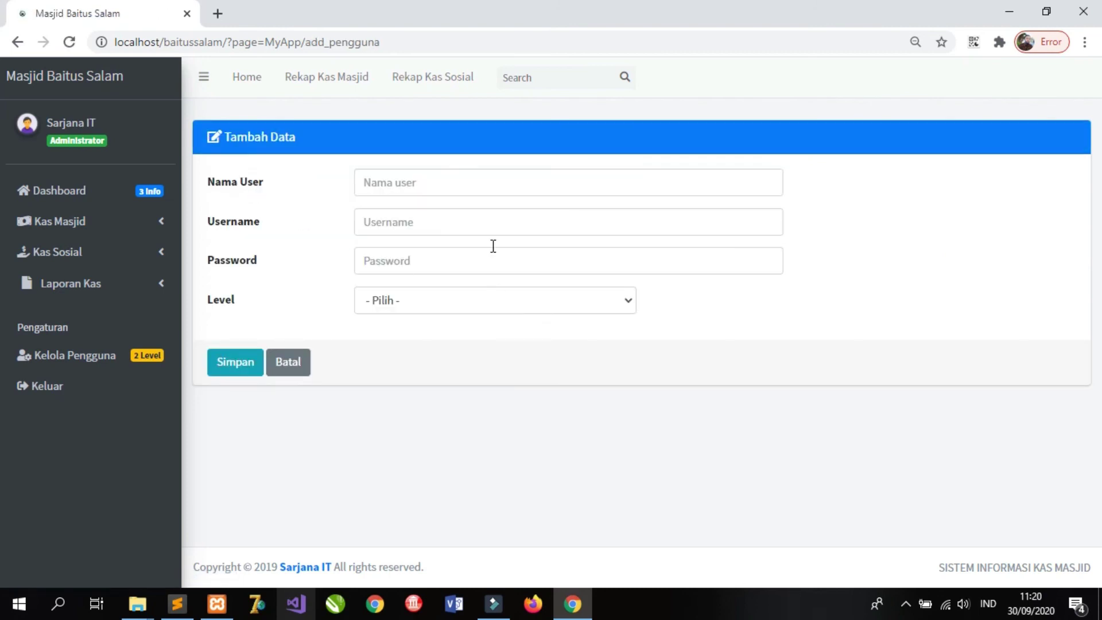
click(481, 184)
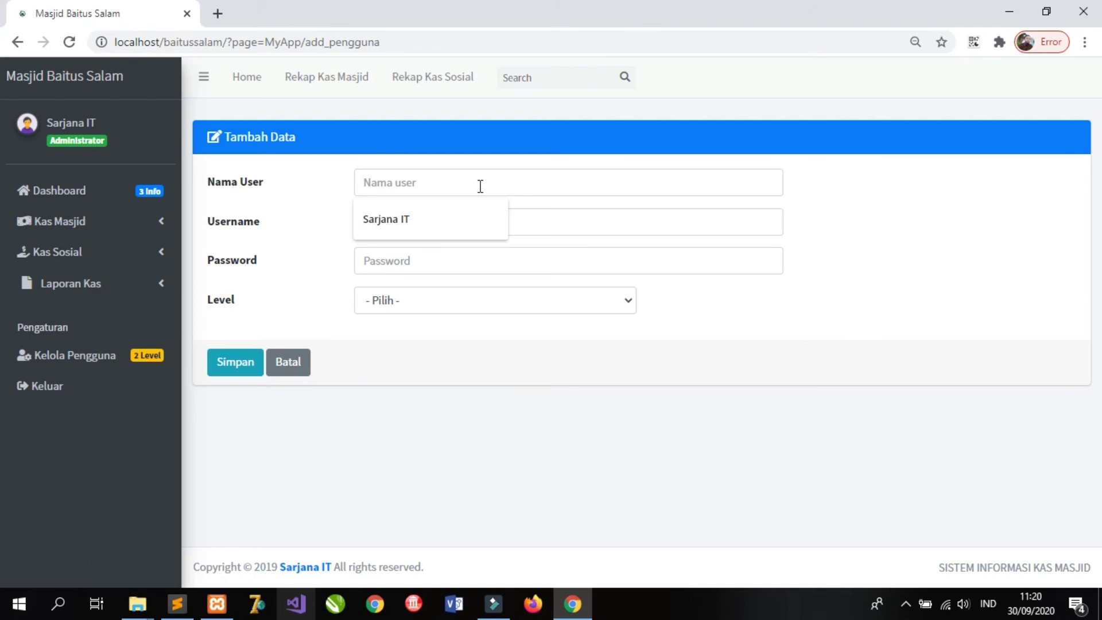
click(480, 184)
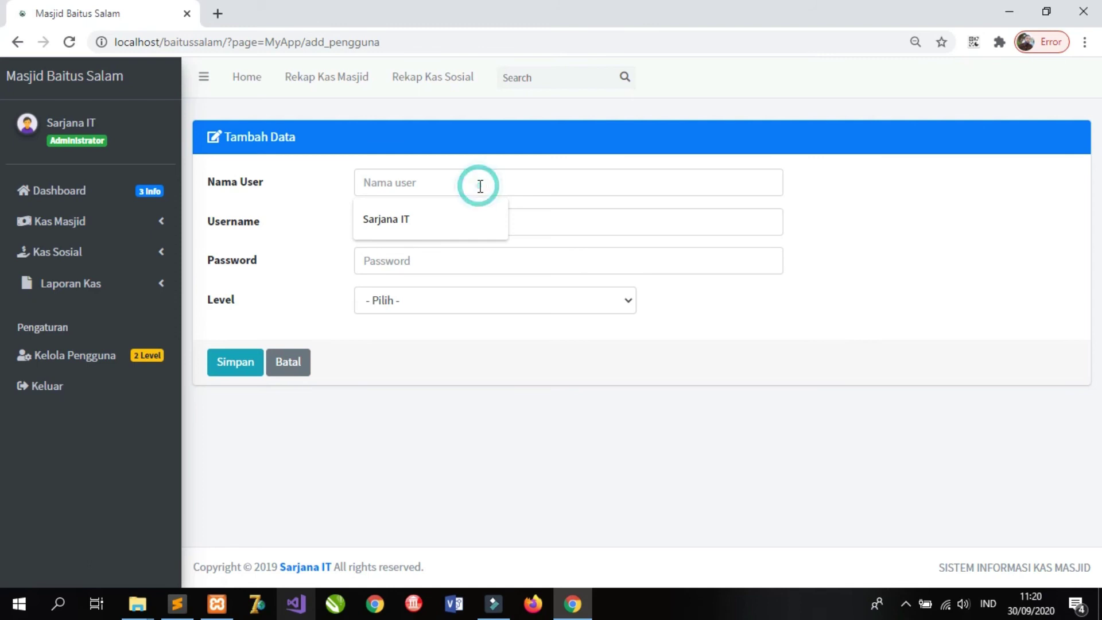
click(334, 41)
key(Return)
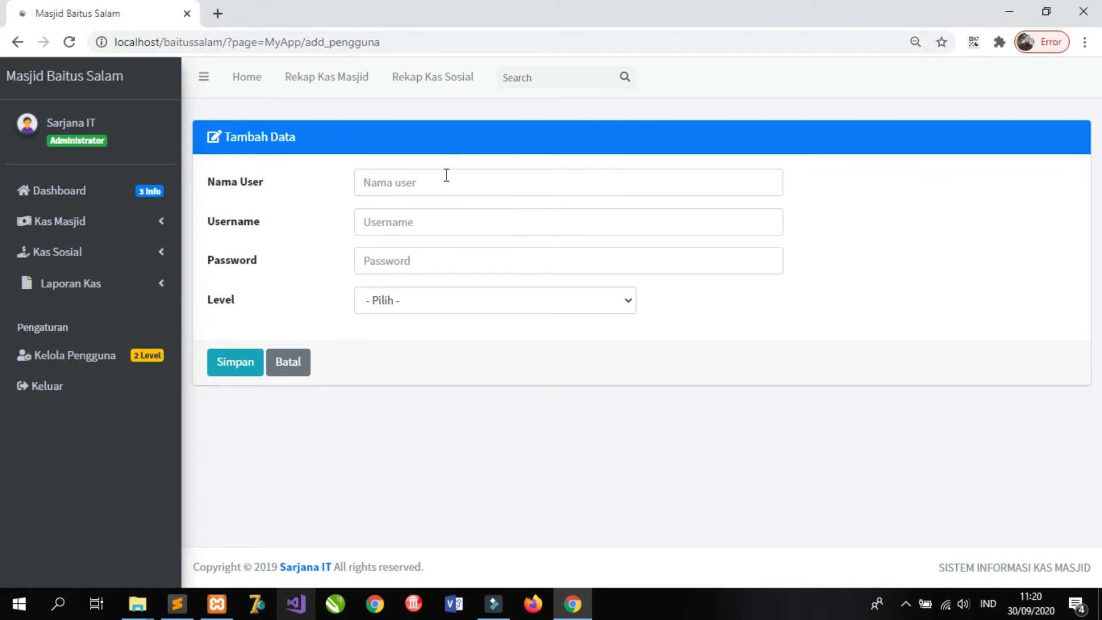
- Fill in the new user's name, username and password, and set the level to Bendahara
click(447, 179)
text(Asep)
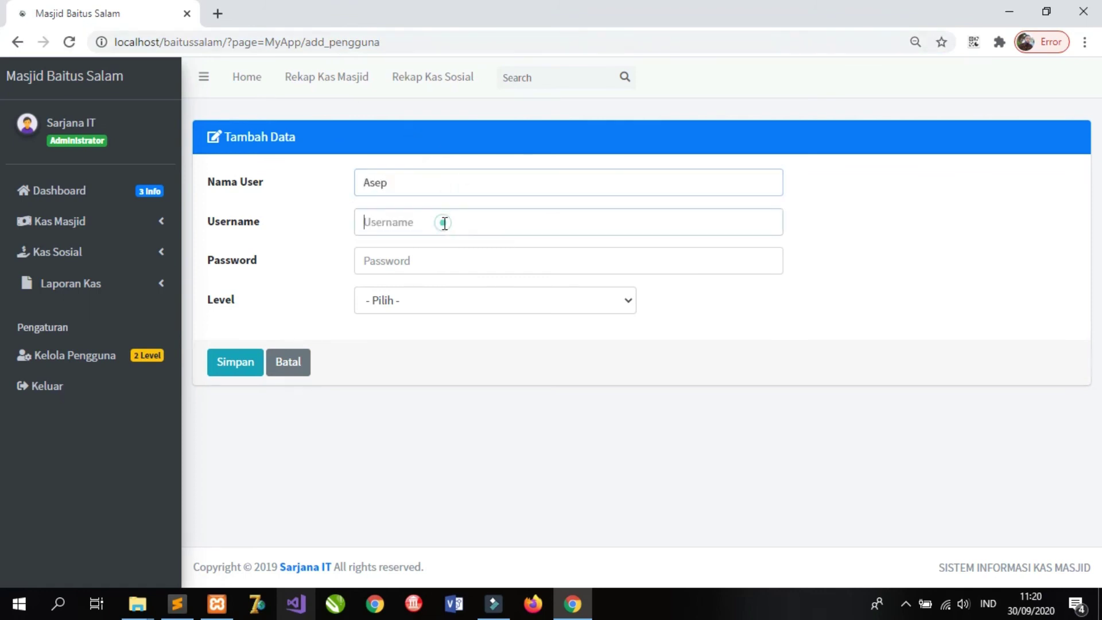
click(445, 223)
text(asep)
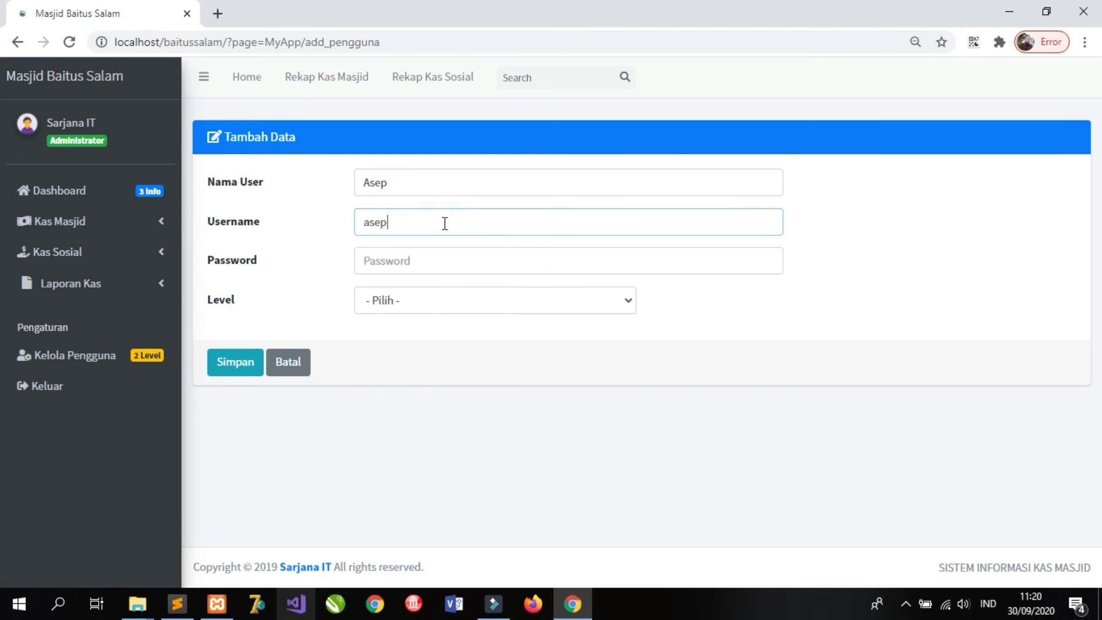
click(448, 259)
text(a)
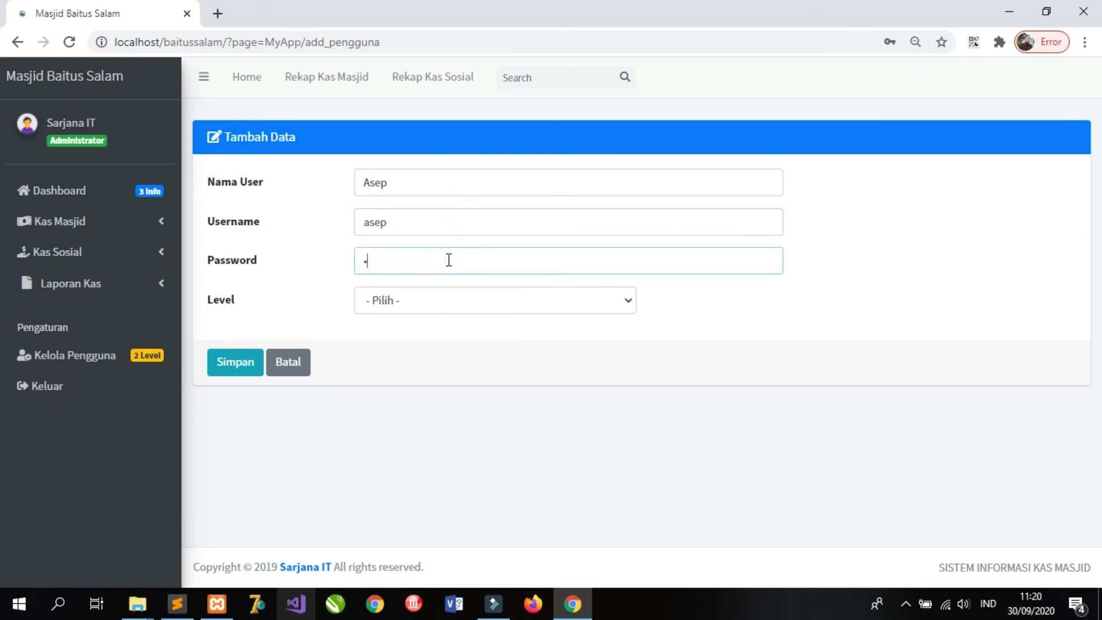
click(446, 301)
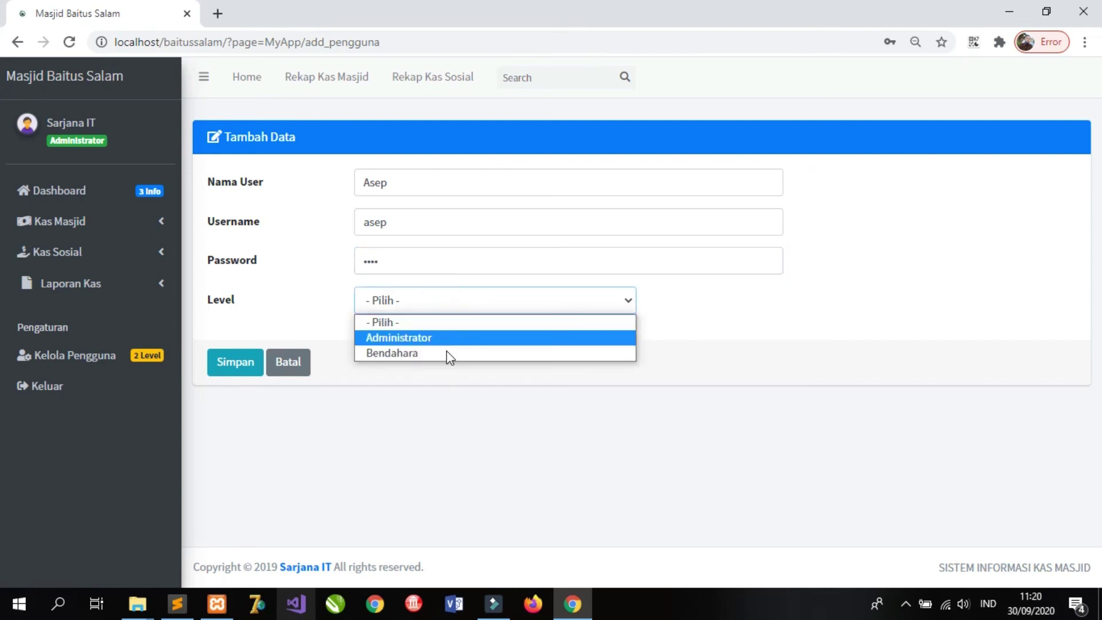
click(417, 353)
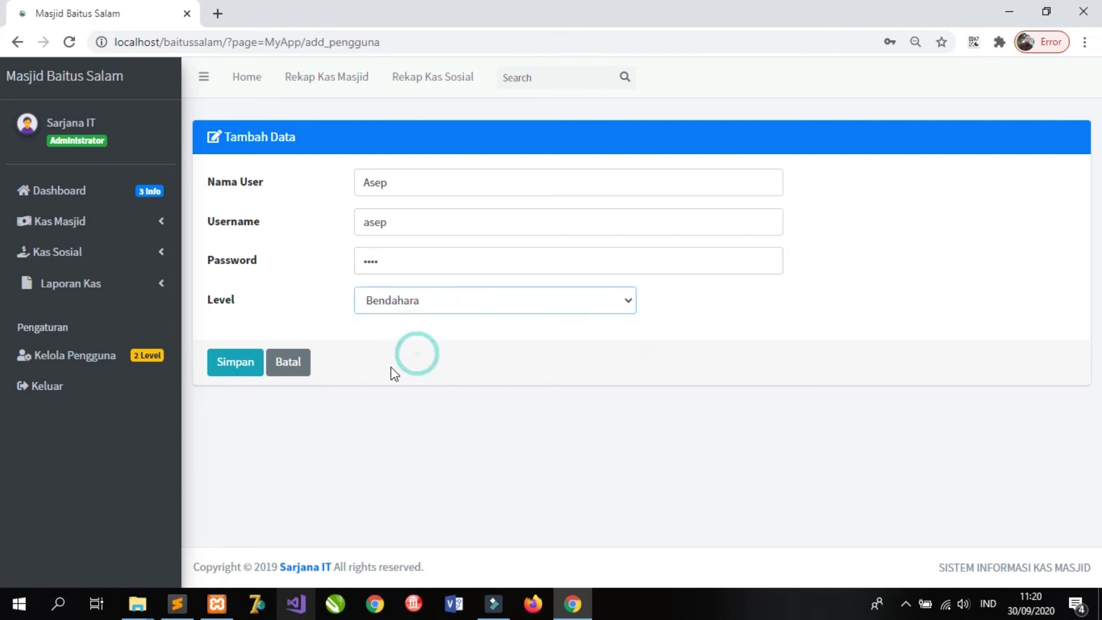
- Save the new Bendahara user and check the name, username and level in the user list
click(239, 365)
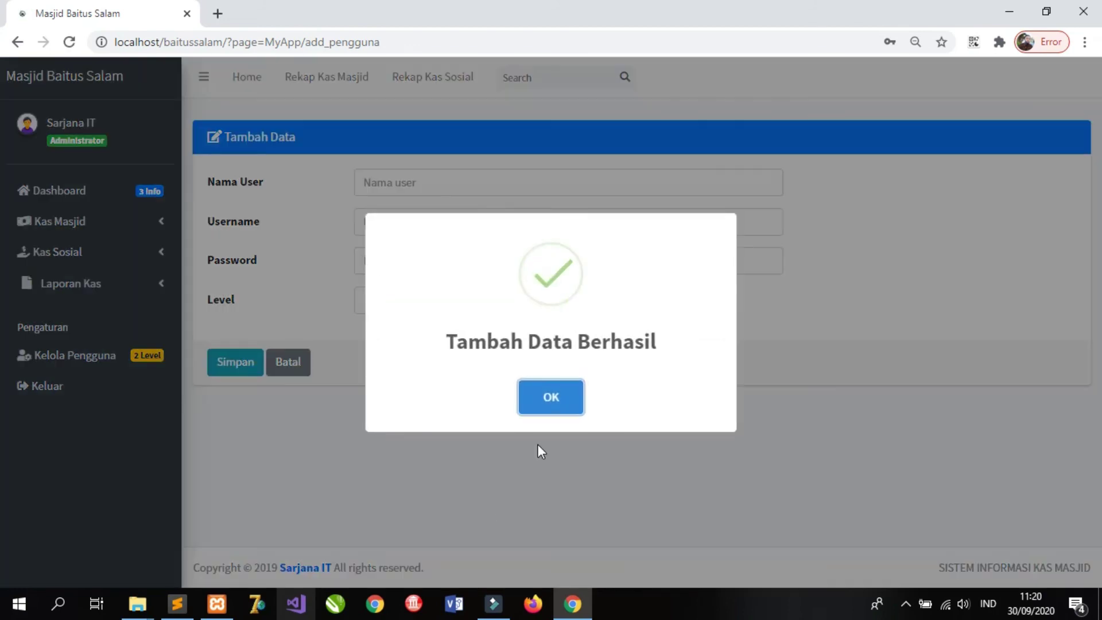
click(553, 394)
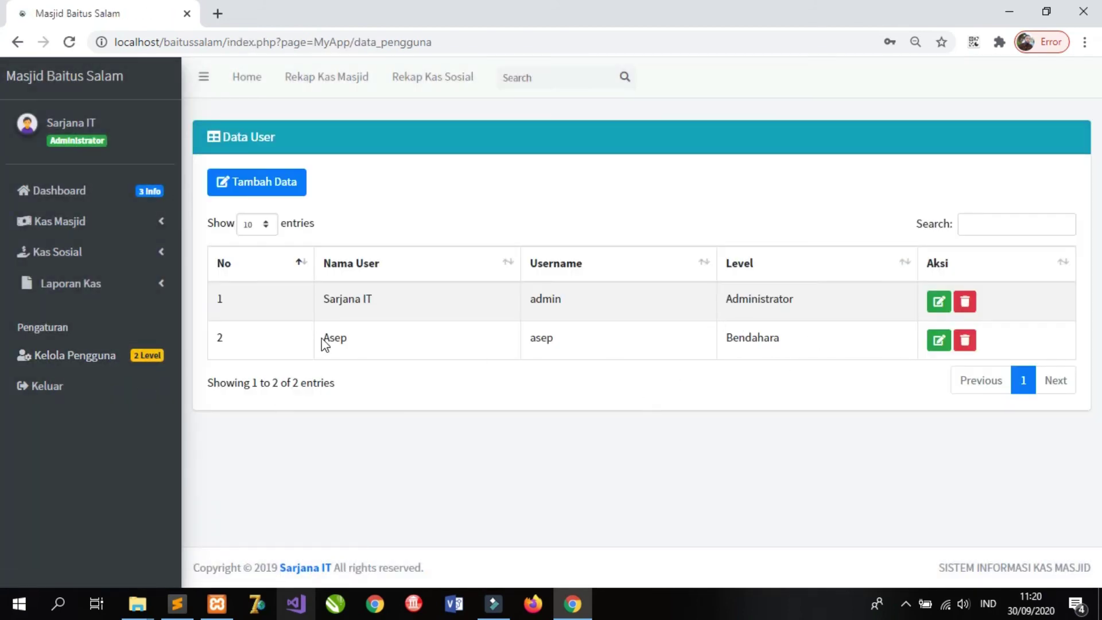
drag(323, 343, 795, 345)
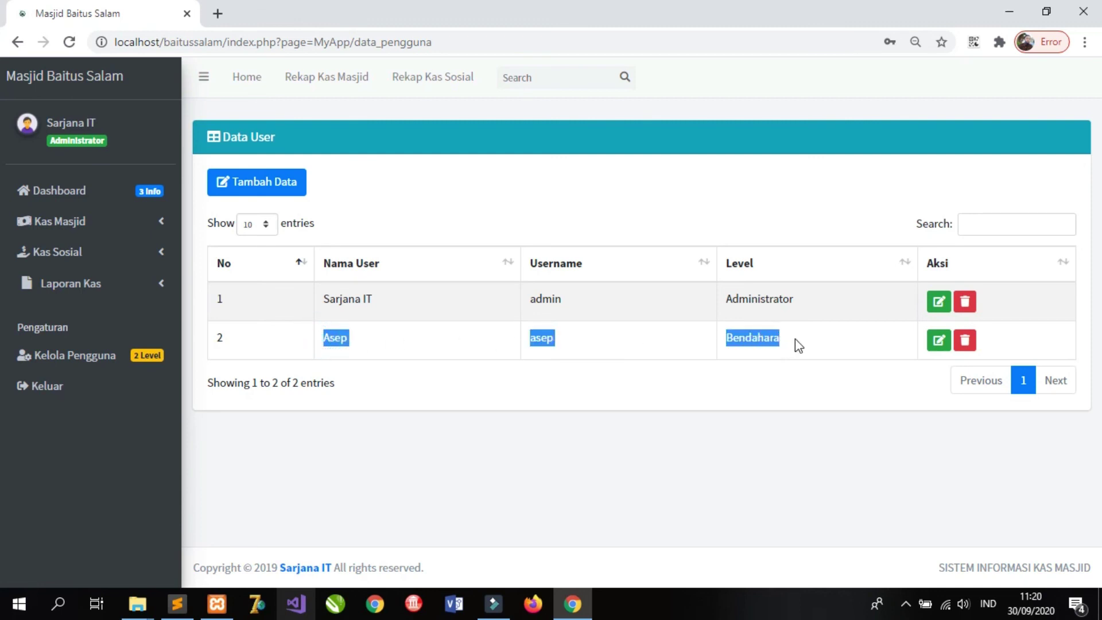
click(825, 386)
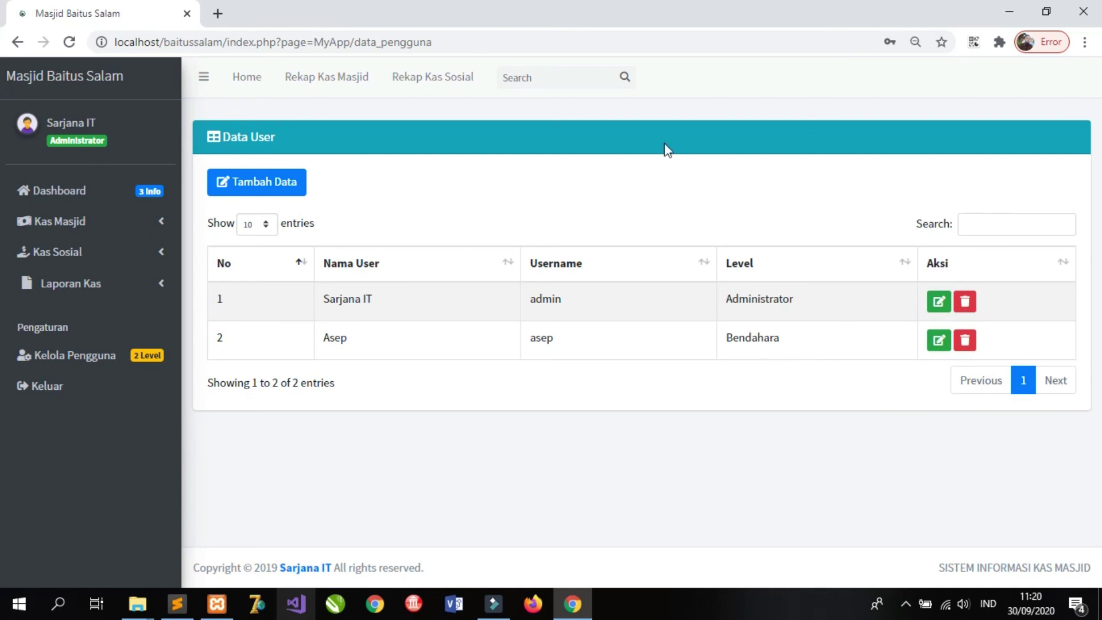
- Log out of the administrator account and sign in with the new Bendahara user's username and password
click(72, 386)
click(636, 133)
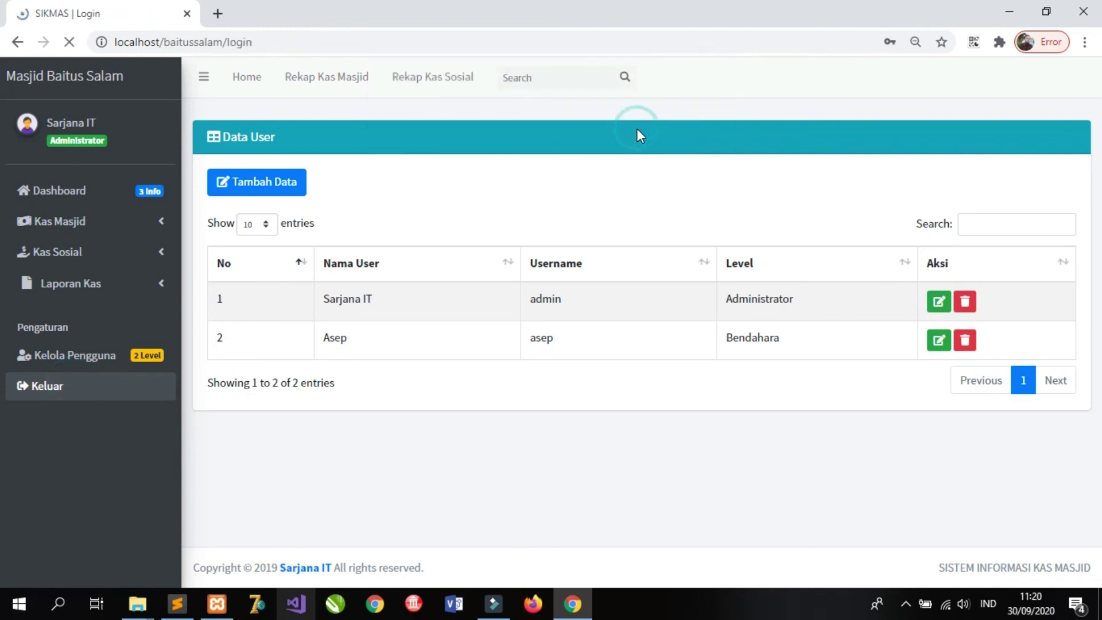
click(489, 339)
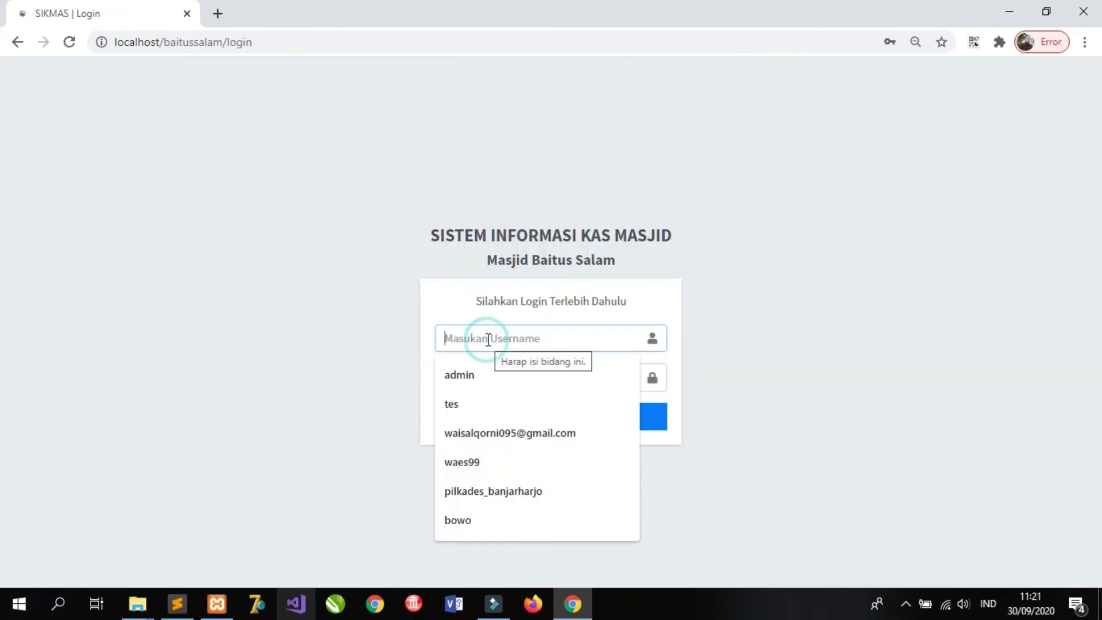
text(asep)
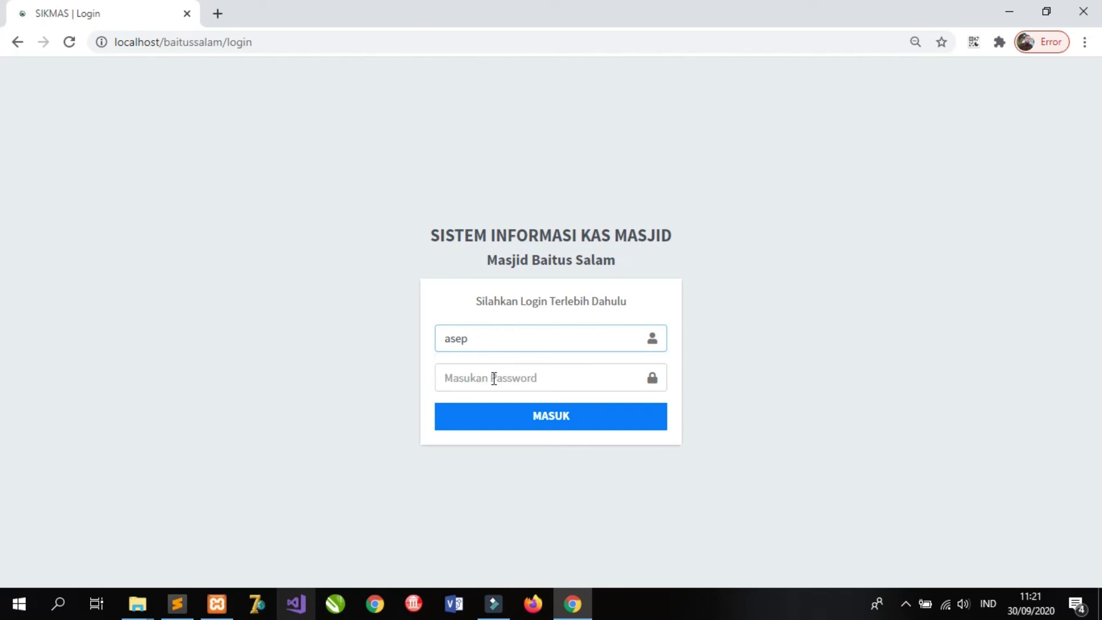
click(494, 379)
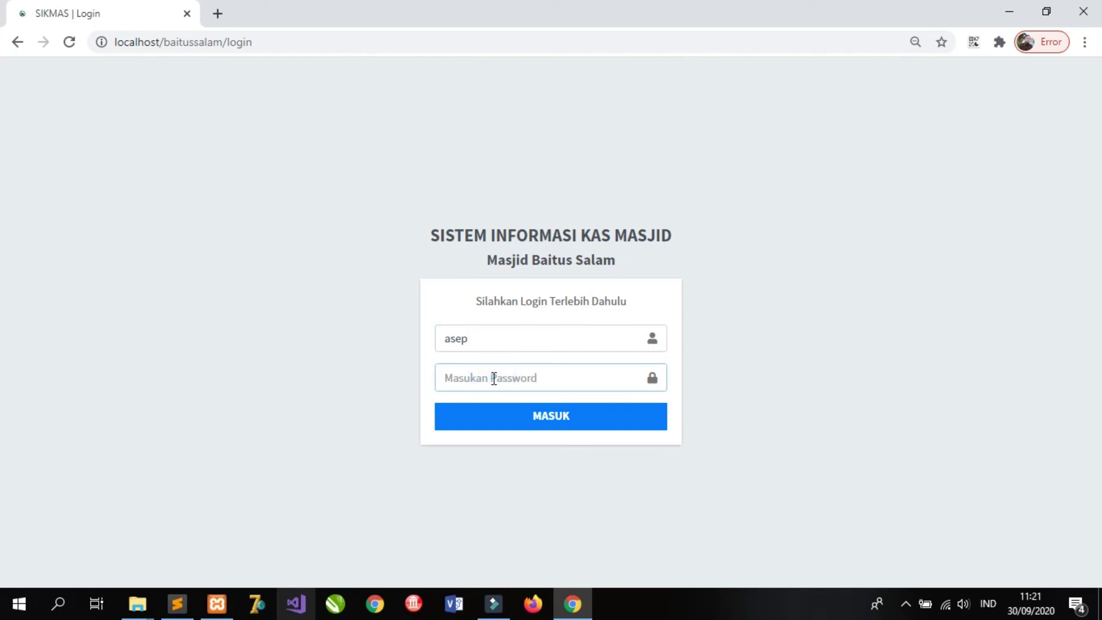
text(123)
click(508, 417)
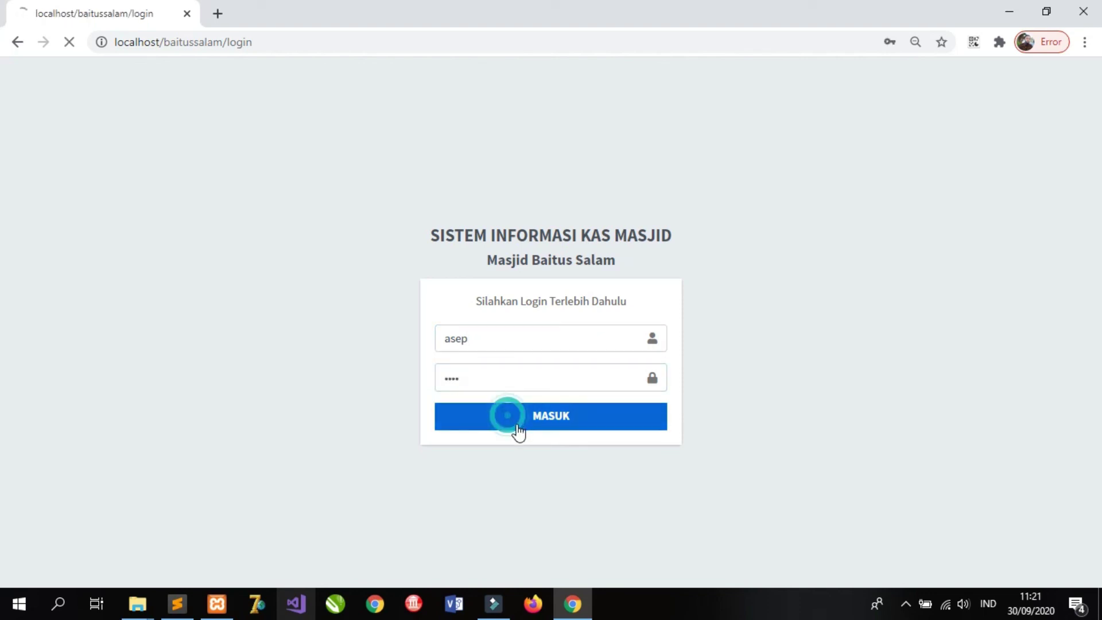
click(547, 405)
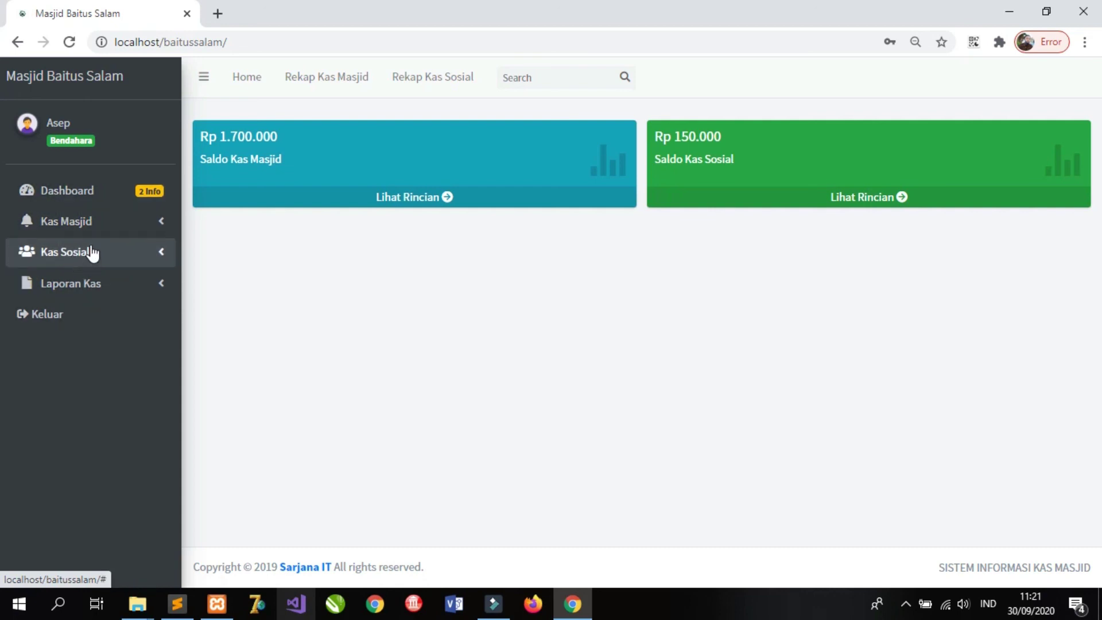
- Review the Kas Masjid, Kas Sosial and Laporan Kas options available to the Bendahara account, and reload the Dashboard
click(116, 230)
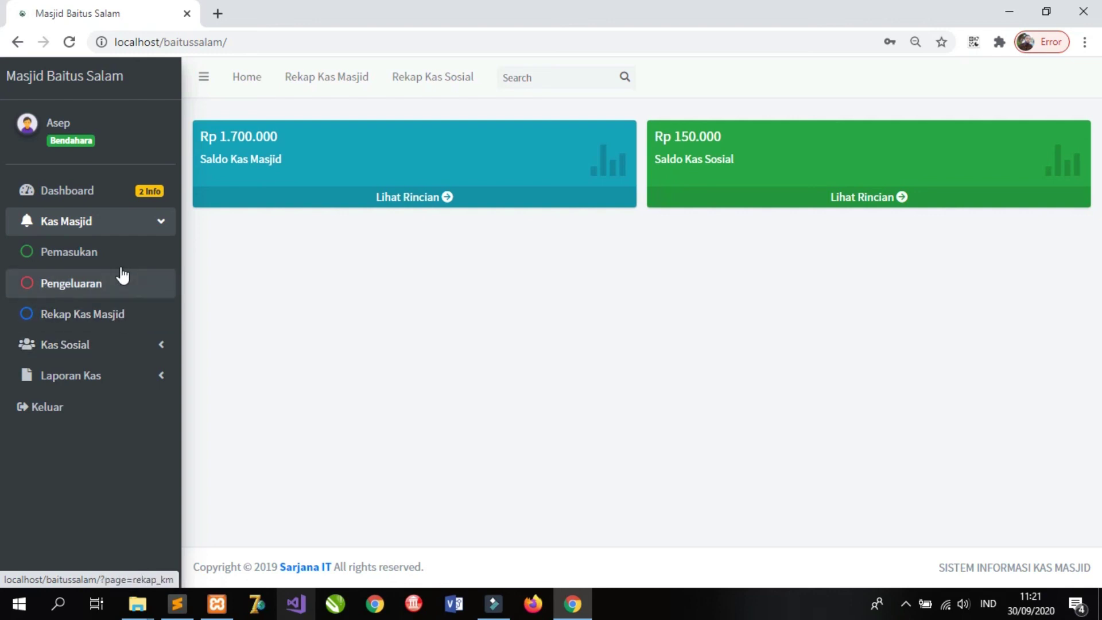
click(123, 221)
click(121, 248)
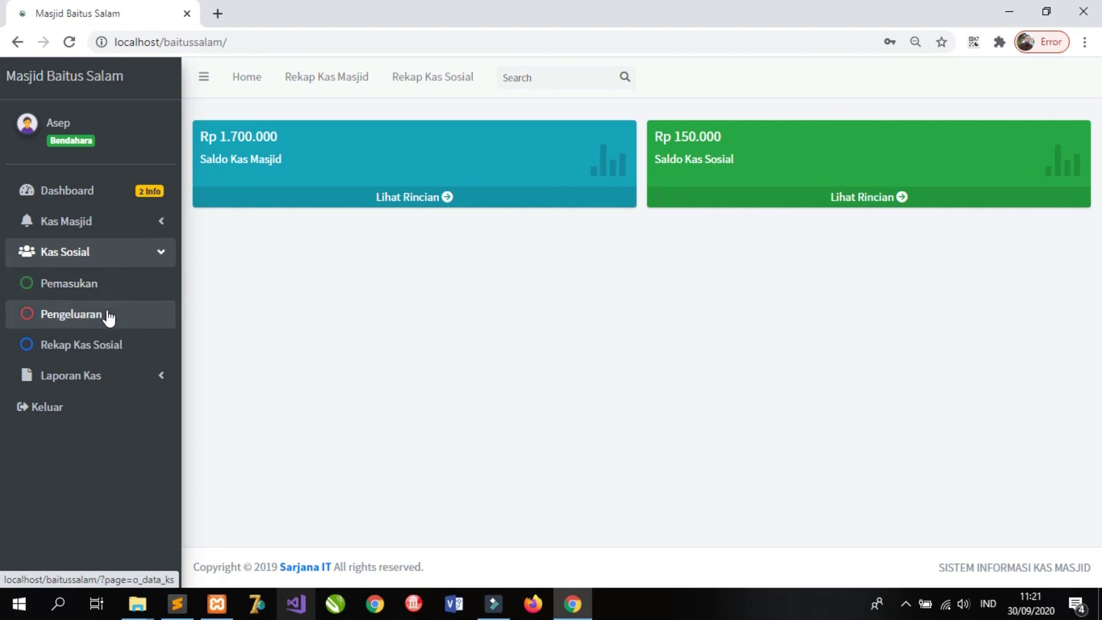
click(115, 379)
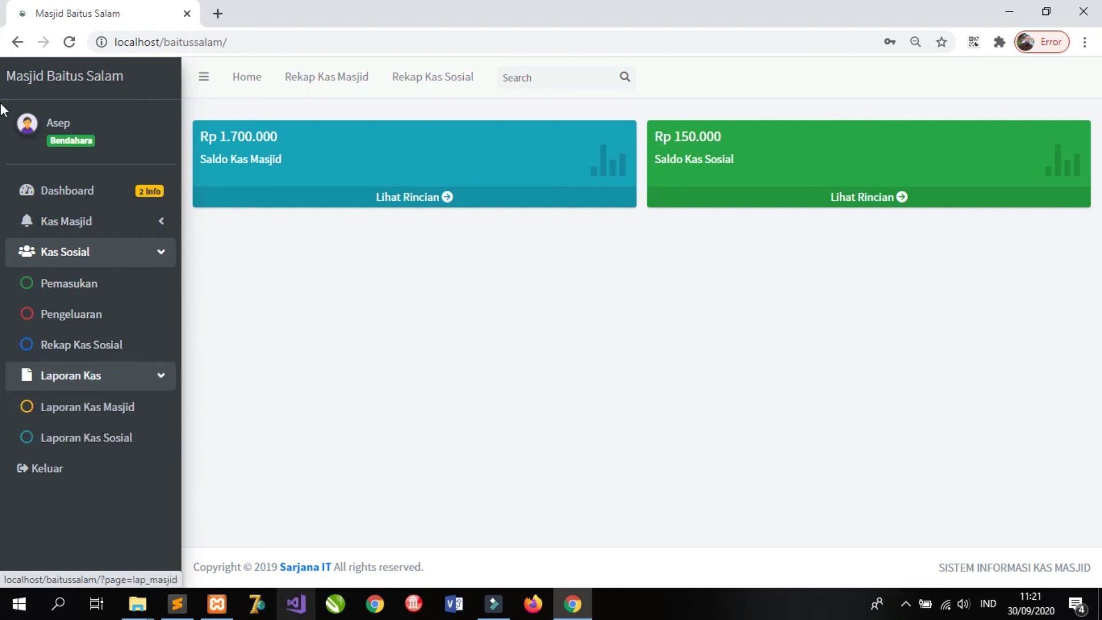
click(95, 196)
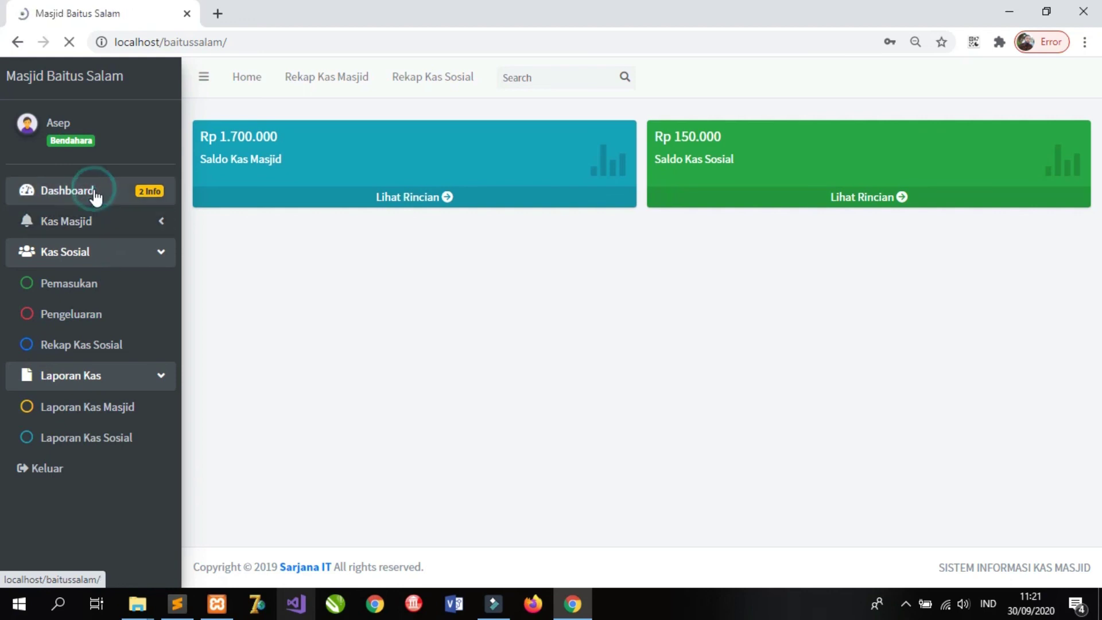